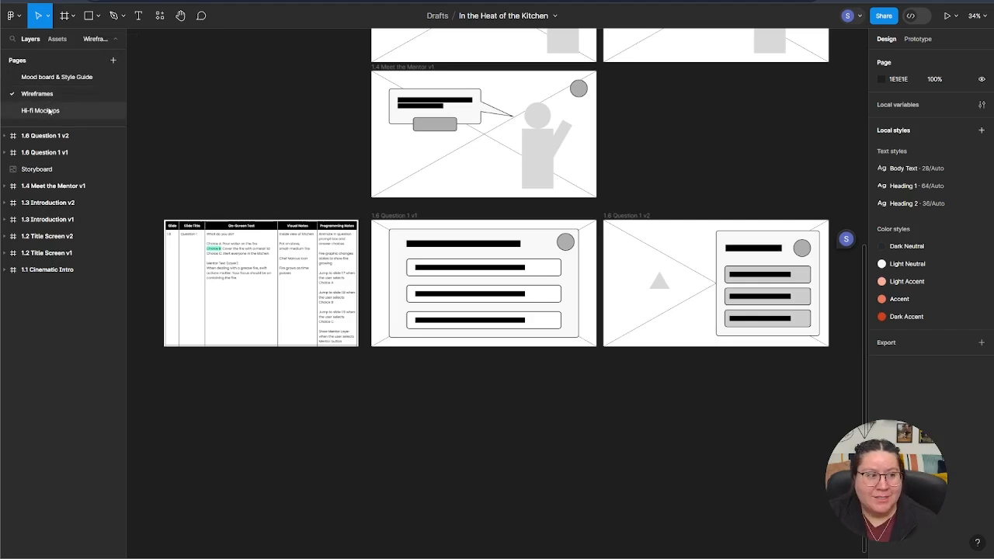
Step: Open the Hi-fi Mockups page and look over the steam and water SVG assets in the Assets frame
double_click(69, 111)
key("Return")
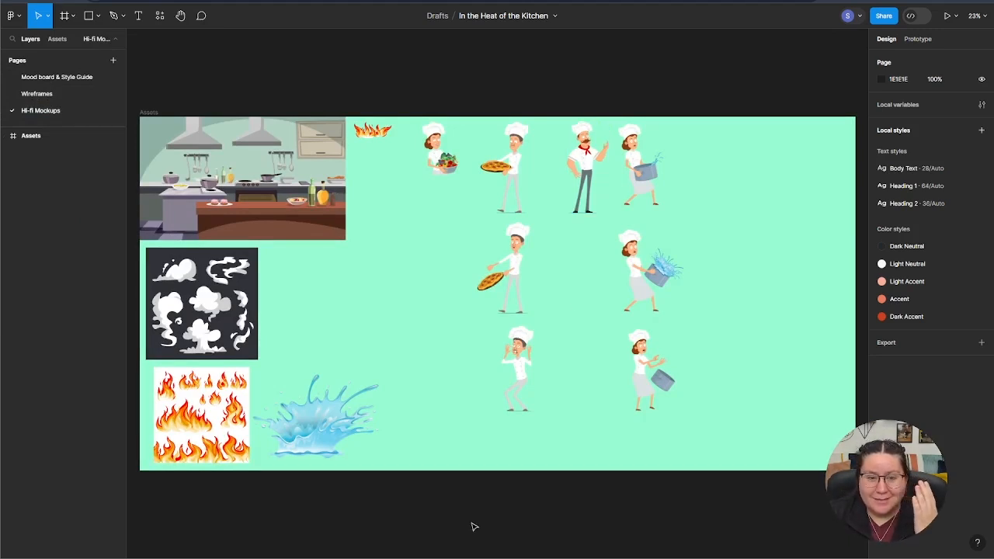
scroll(474, 527, "down", 3)
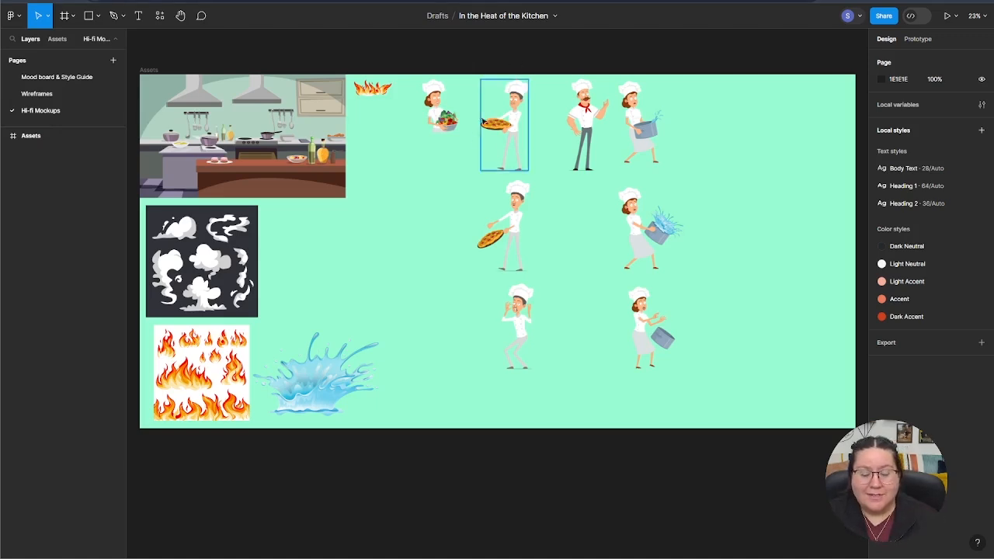
left_click(222, 293)
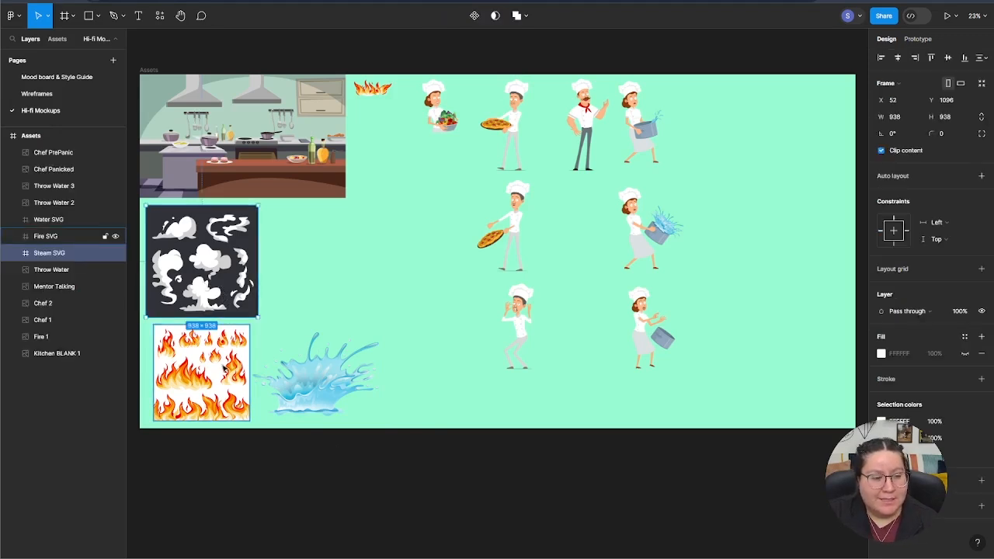
left_click(334, 397)
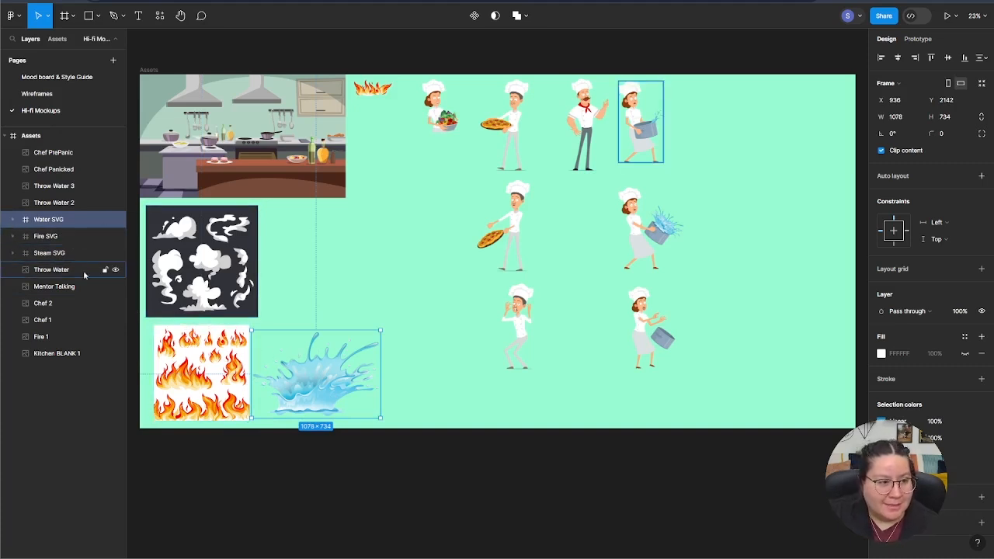
Step: Expand Steam SVG and its OBJECTS group, and select the grey shadow vector inside the low, wide cloud with the small dot
left_click(215, 262)
left_click(14, 253)
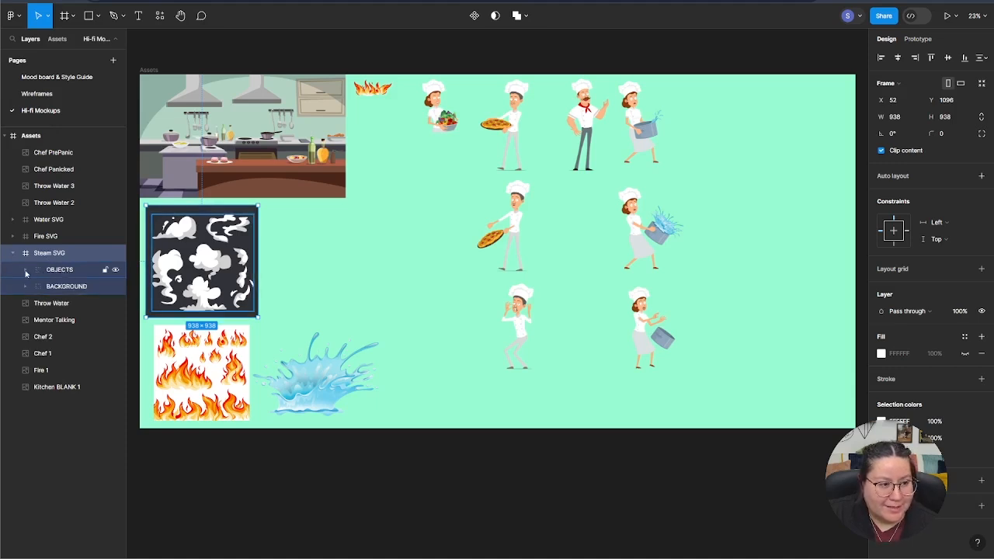
left_click(27, 270)
scroll(332, 303, "up", 5)
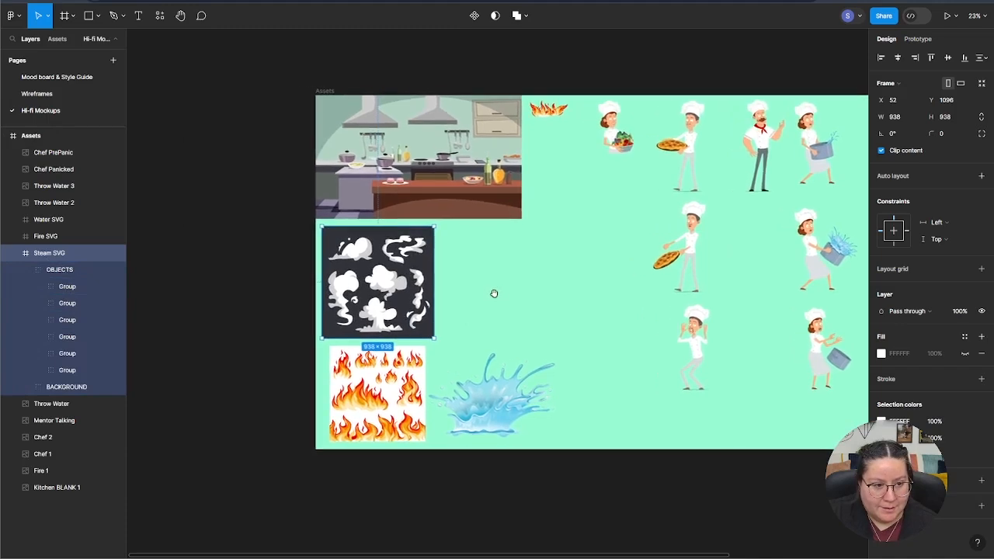
scroll(391, 296, "up", 2)
scroll(575, 289, "left", 2)
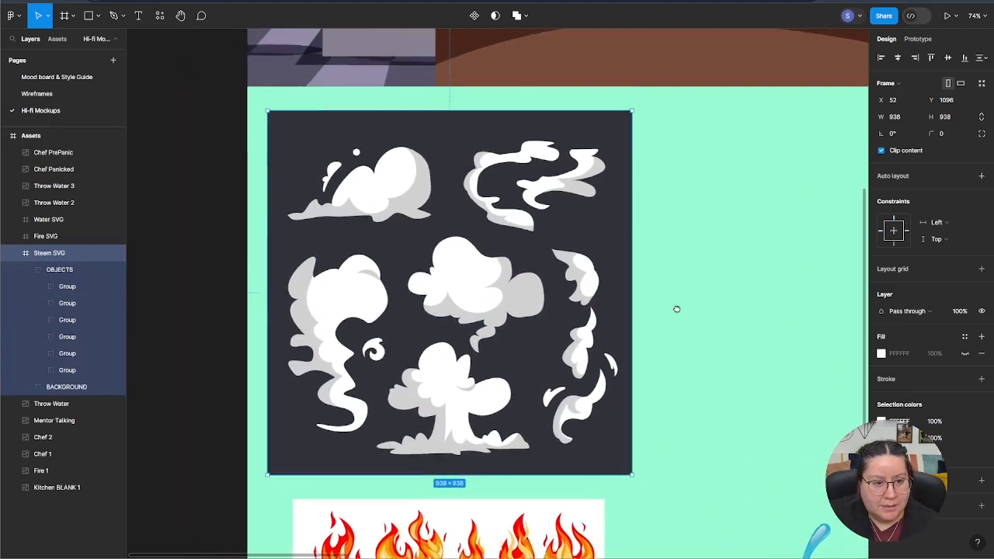
scroll(659, 308, "up", 3)
scroll(686, 318, "down", 1)
scroll(687, 318, "left", 2)
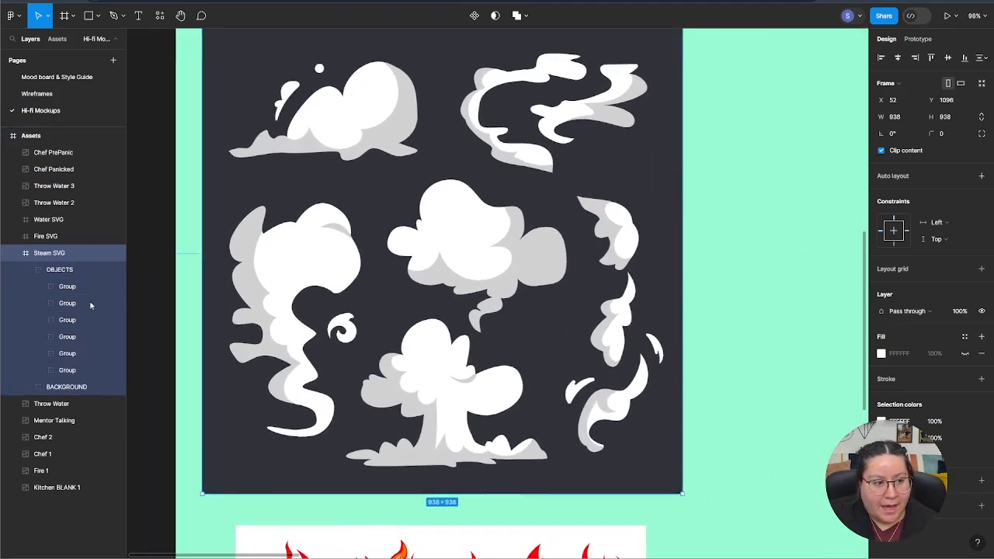
left_click(66, 339)
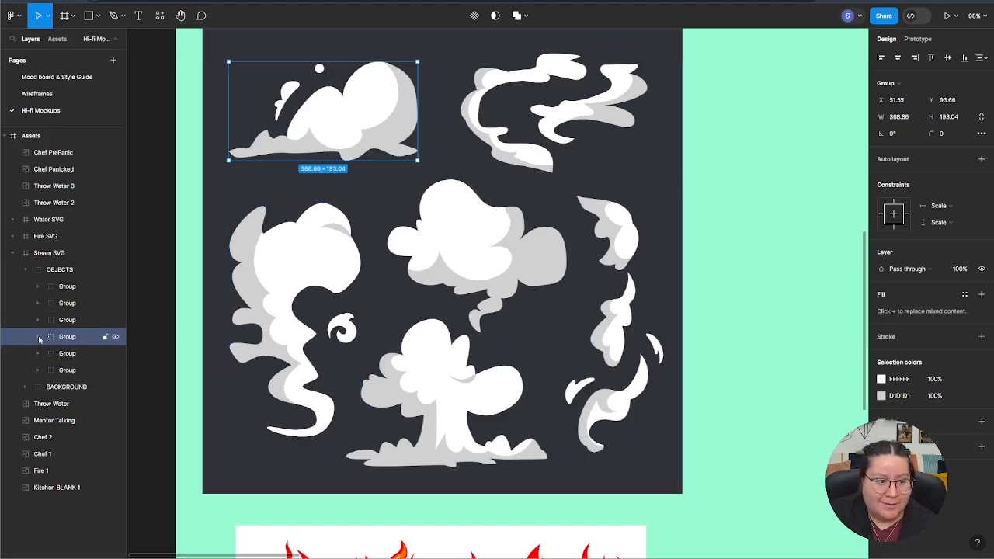
left_click(38, 337)
left_click(77, 355)
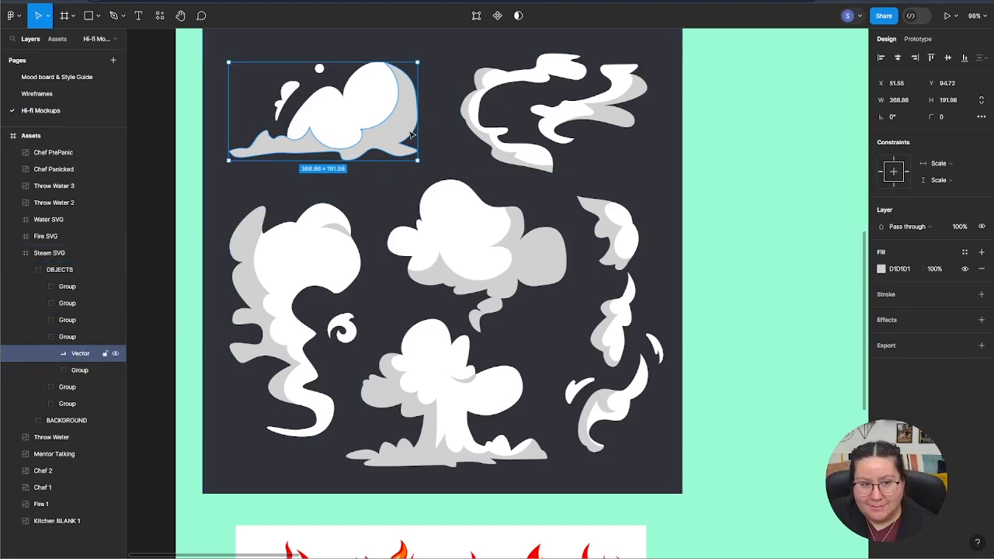
Step: Try a red EC2C2C fill on the cloud's shadow vector, undo it and deselect the vector
left_click(881, 270)
left_click(846, 301)
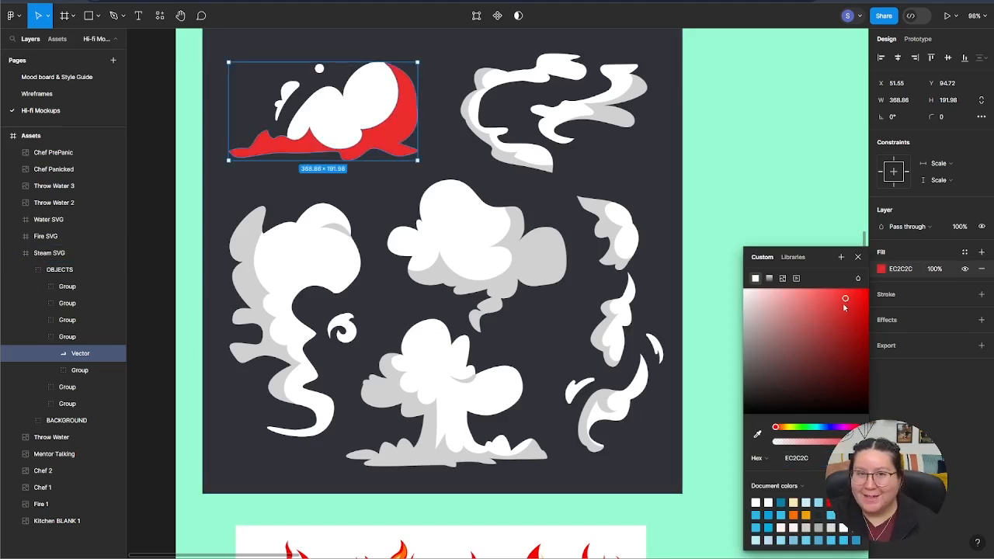
key("ctrl+z")
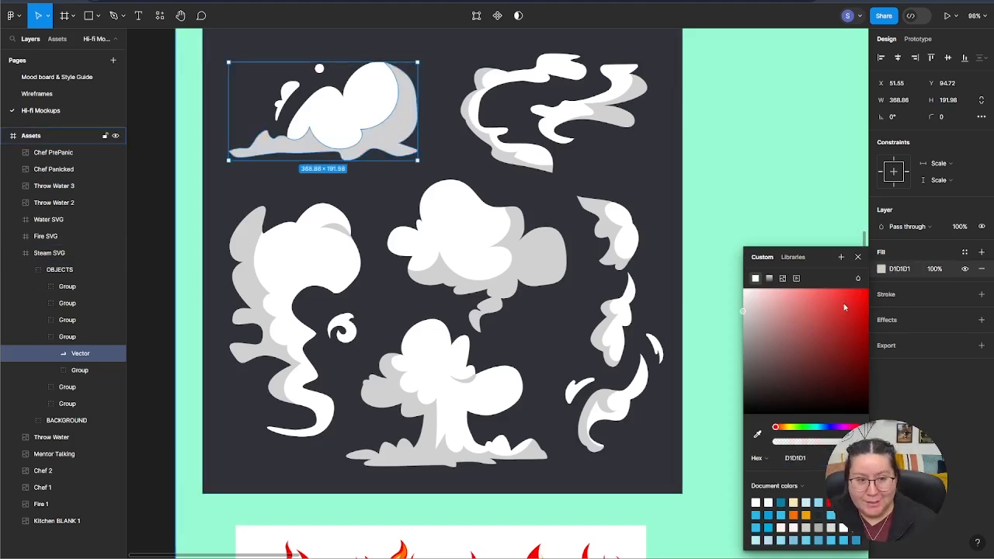
left_click(796, 215)
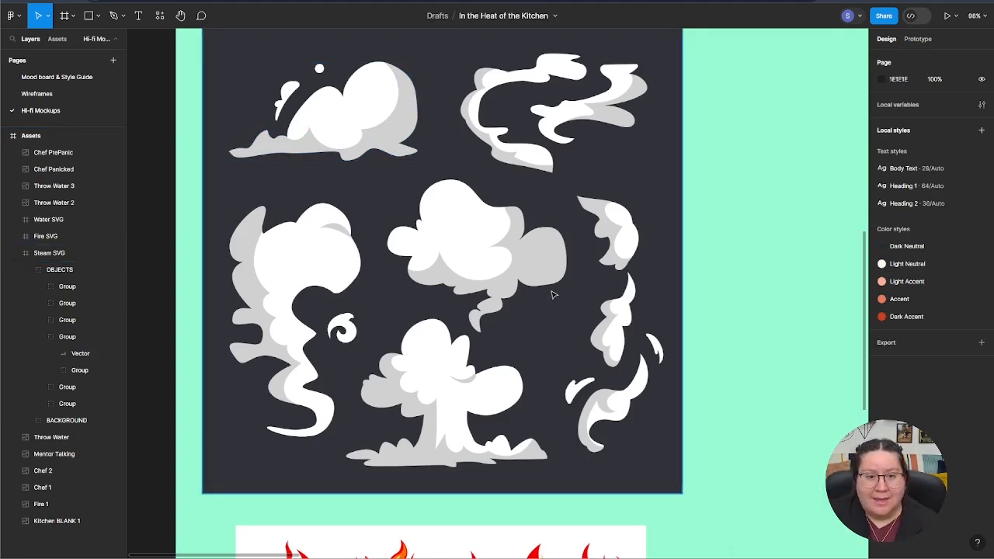
Step: Examine the edge of the central steam cloud at extreme magnification to judge how sharp the vector artwork stays
scroll(553, 292, "up", 10)
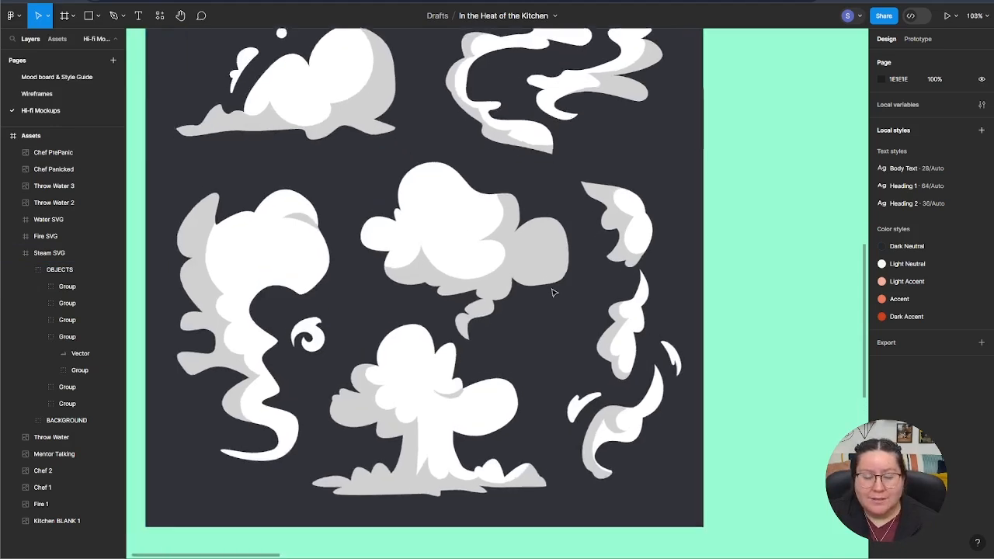
scroll(553, 292, "up", 6)
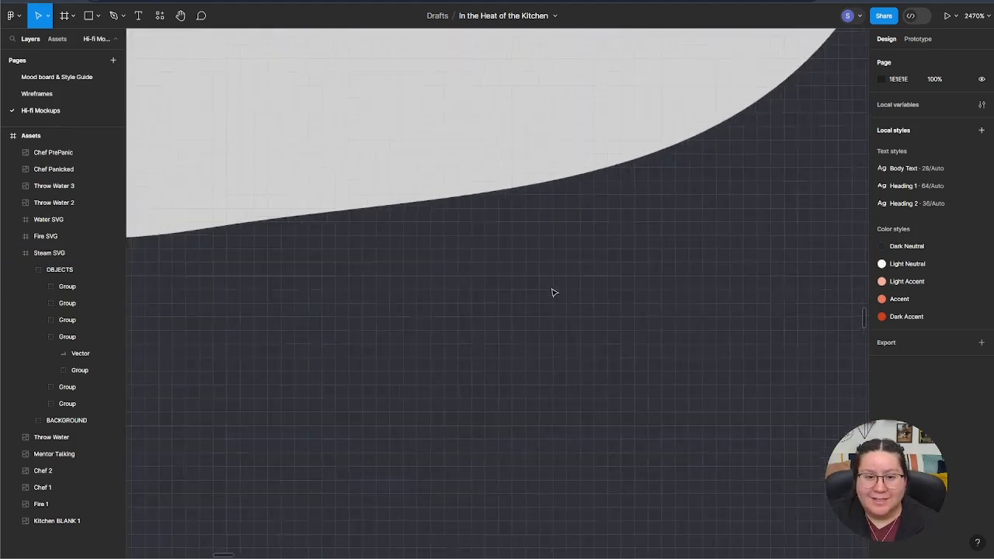
scroll(565, 250, "up", 3)
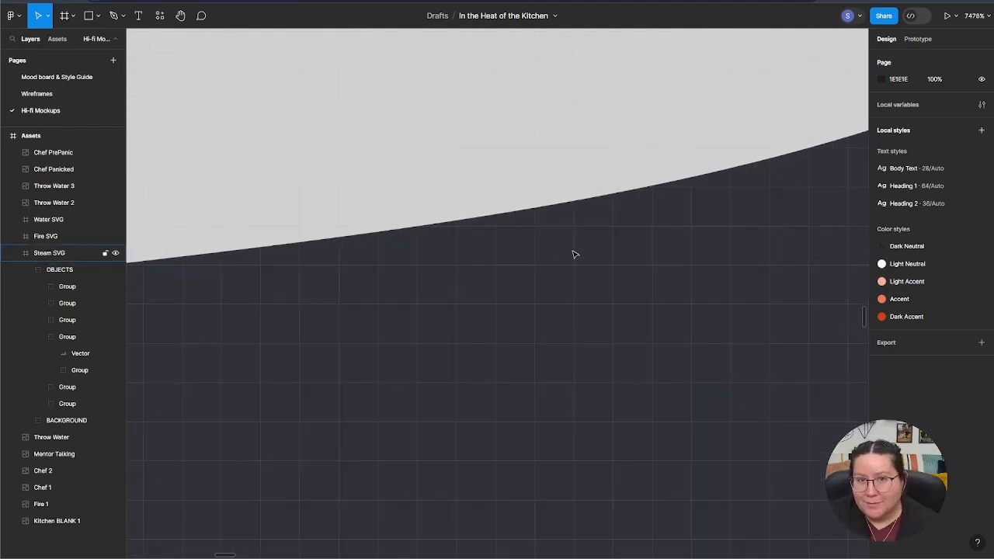
scroll(574, 253, "down", 10)
scroll(575, 255, "down", 13)
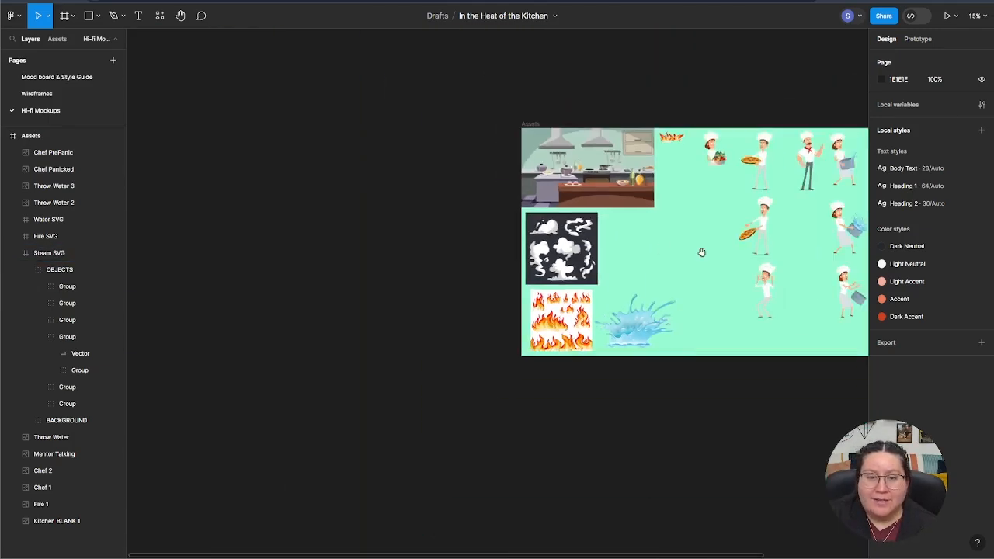
Step: Examine the pizza tray edge in the Chef PrePanic image at extreme magnification for comparison with the vector artwork
left_click_drag(701, 253, 462, 262)
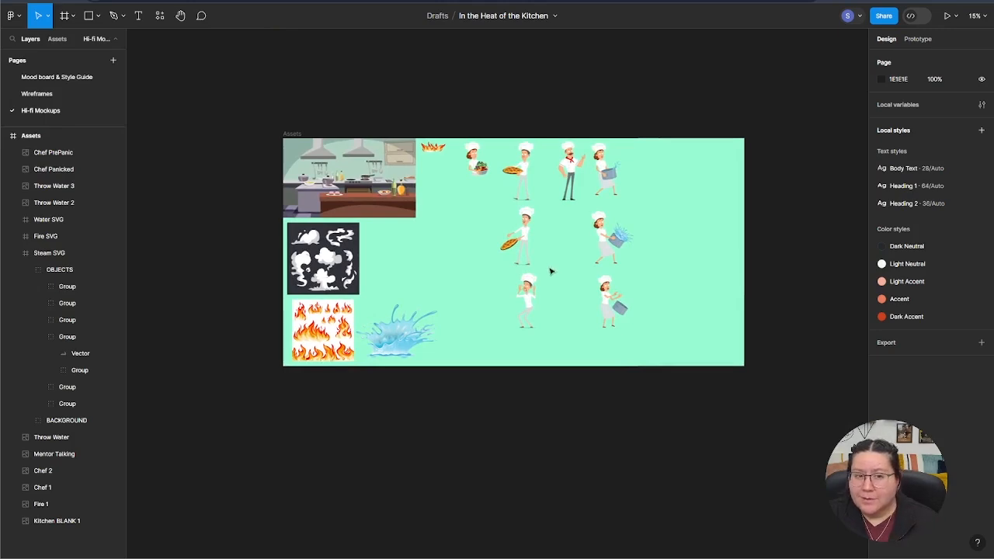
left_click(515, 241)
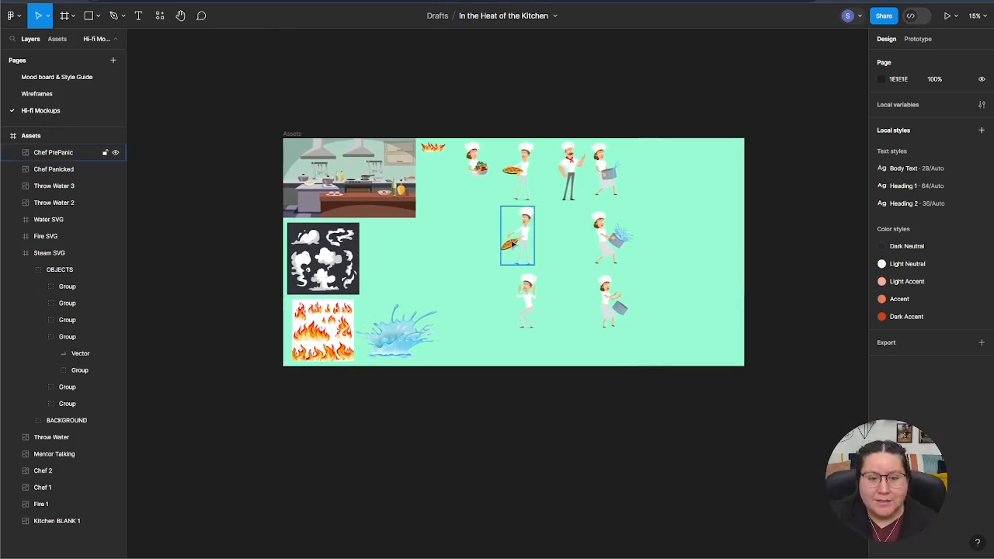
scroll(511, 245, "up", 6)
scroll(511, 246, "up", 10)
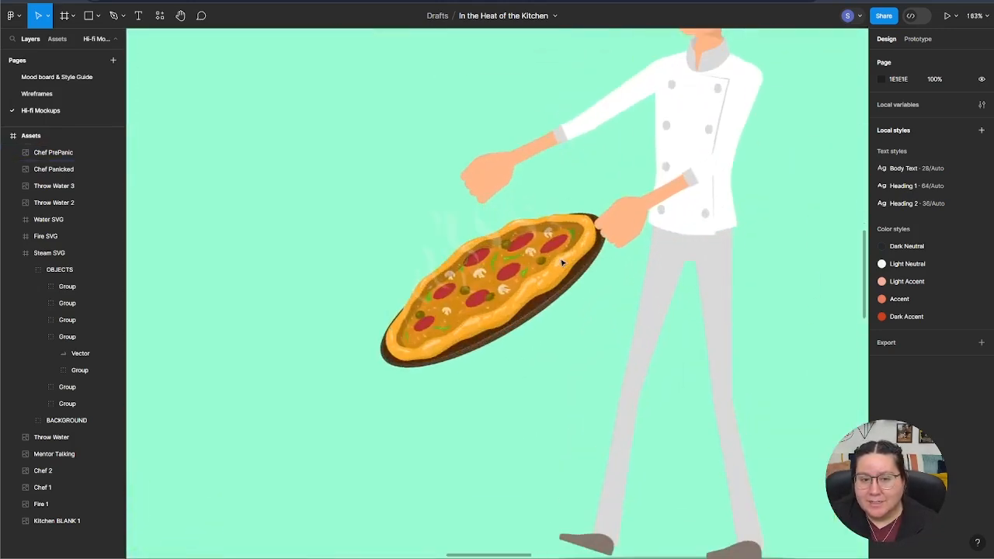
scroll(598, 336, "up", 6)
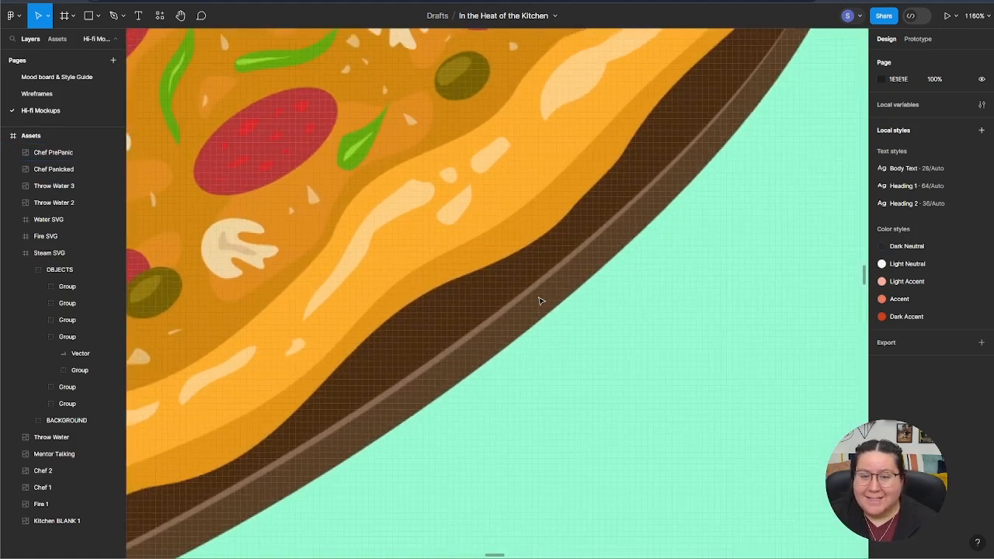
scroll(568, 324, "up", 6)
scroll(568, 324, "up", 8)
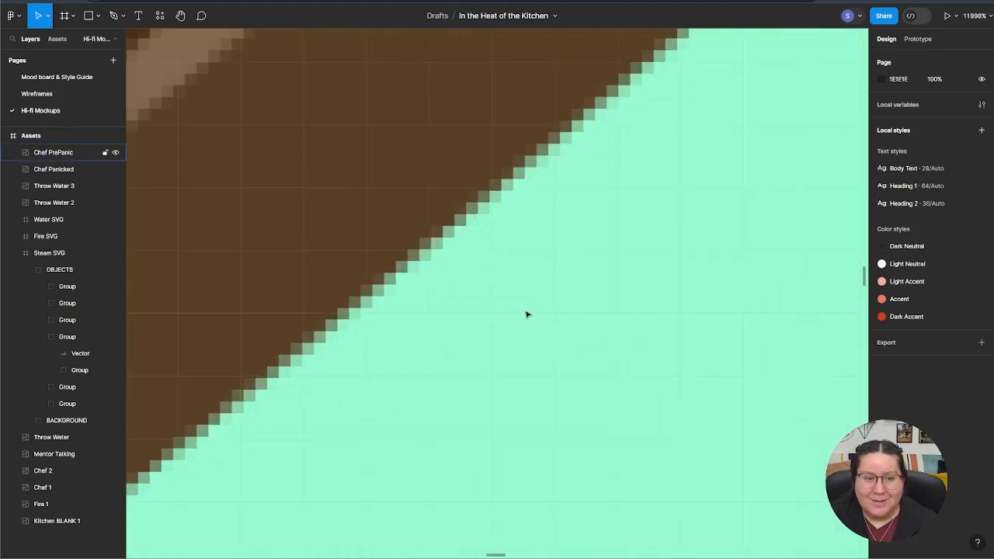
scroll(541, 272, "down", 8)
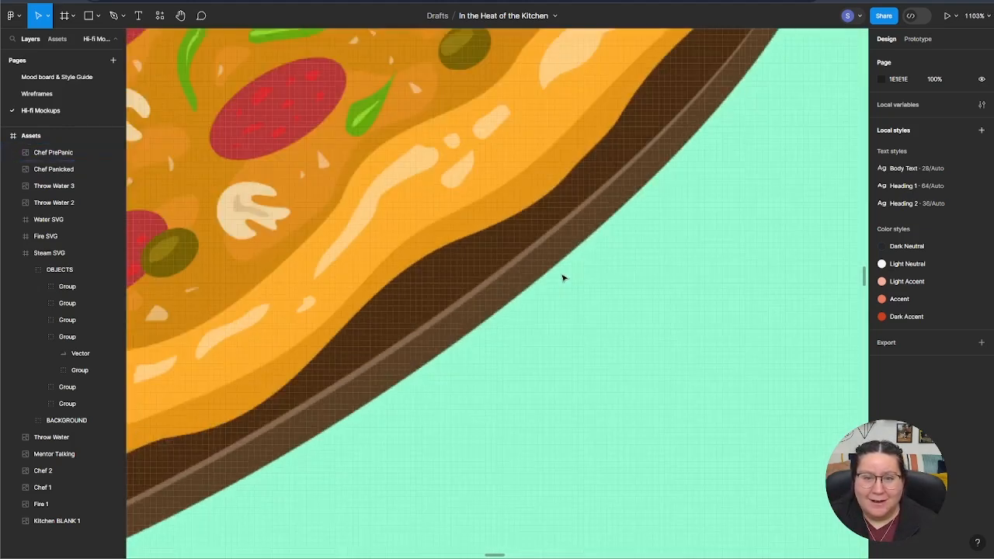
scroll(564, 278, "down", 15)
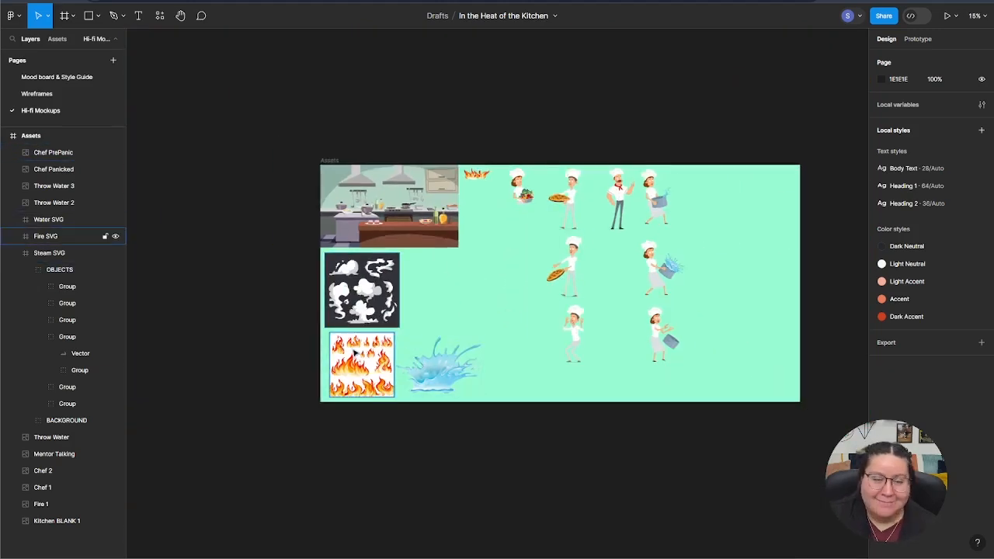
scroll(502, 417, "up", 3)
left_click_drag(487, 469, 524, 461)
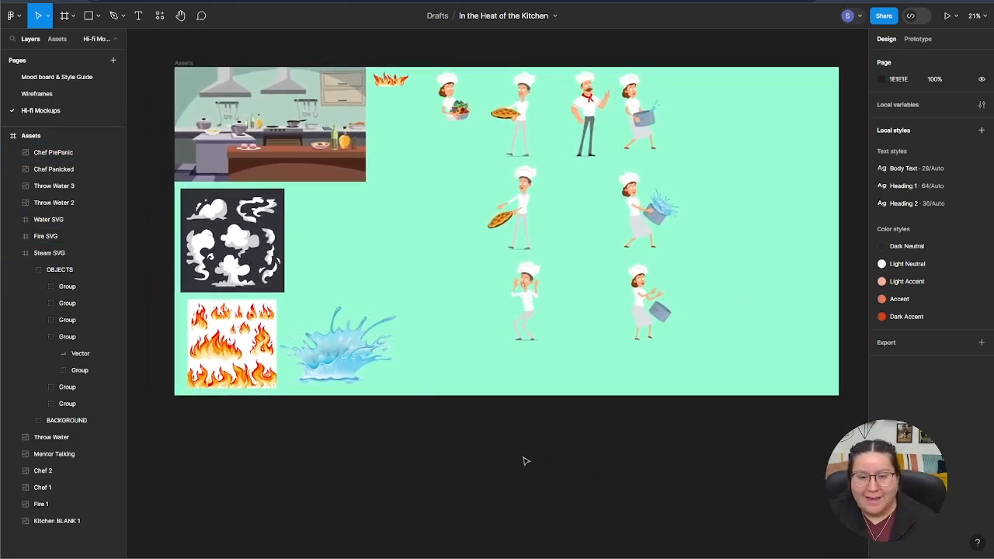
scroll(525, 461, "up", 2)
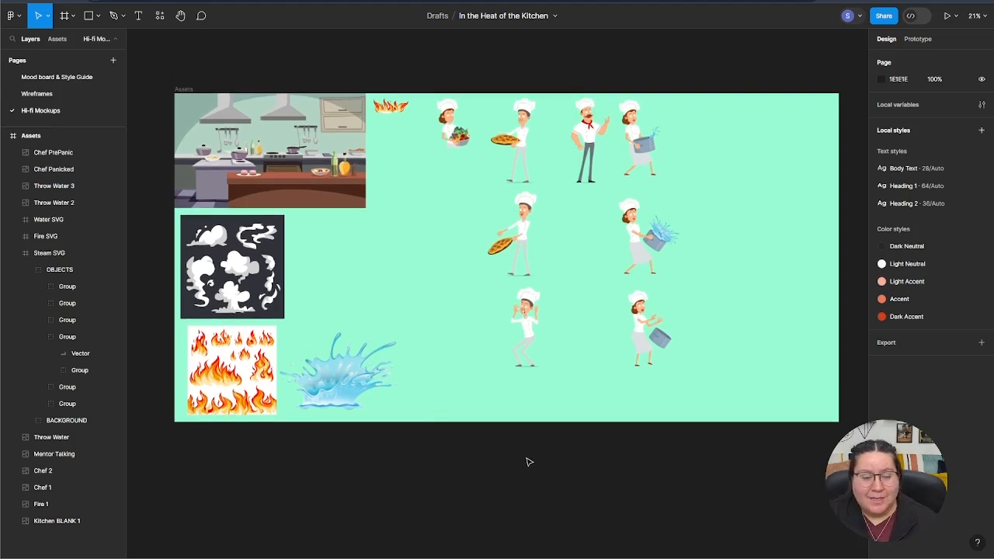
scroll(526, 462, "down", 3)
scroll(484, 469, "right", 2)
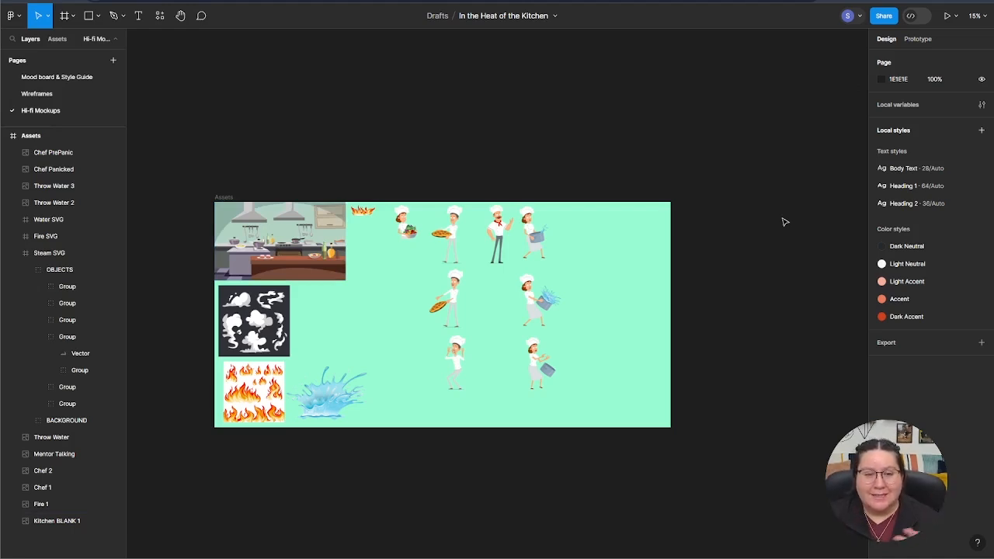
left_click_drag(506, 462, 577, 433)
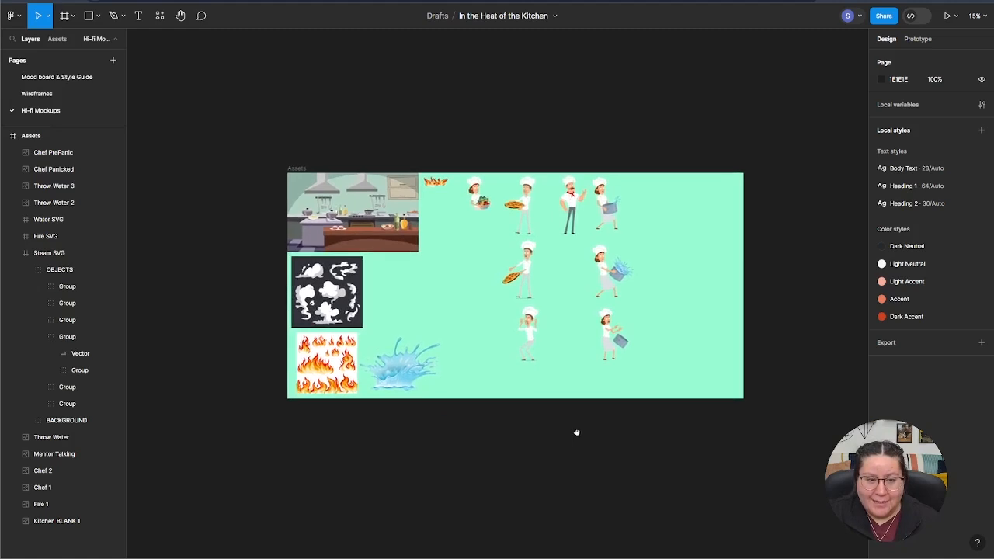
scroll(563, 434, "up", 1)
scroll(562, 435, "up", 2)
scroll(608, 440, "up", 2)
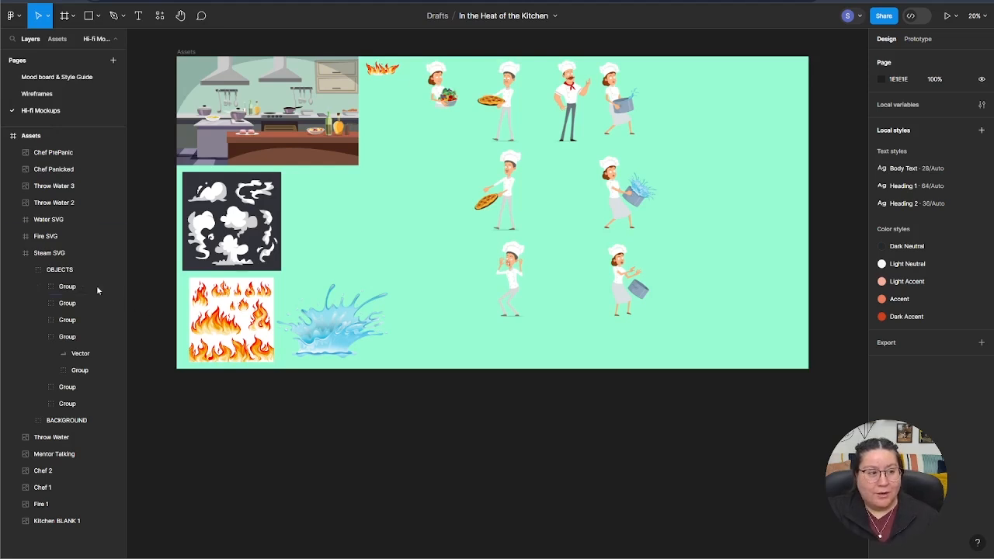
Step: Collapse Steam SVG, and copy the Storyboard image together with the 1.6 Question 1 v2 frame from the Wireframes page
left_click(15, 253)
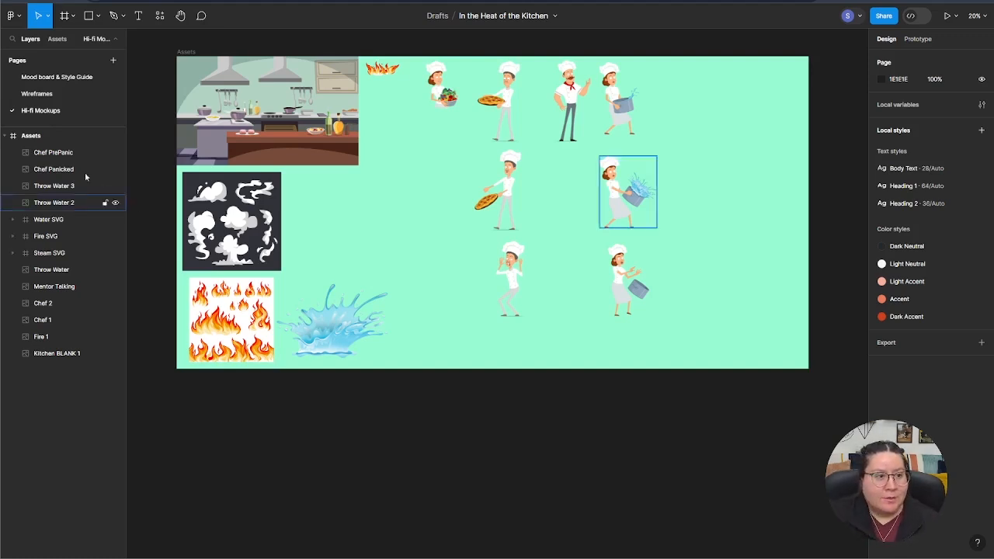
left_click(36, 93)
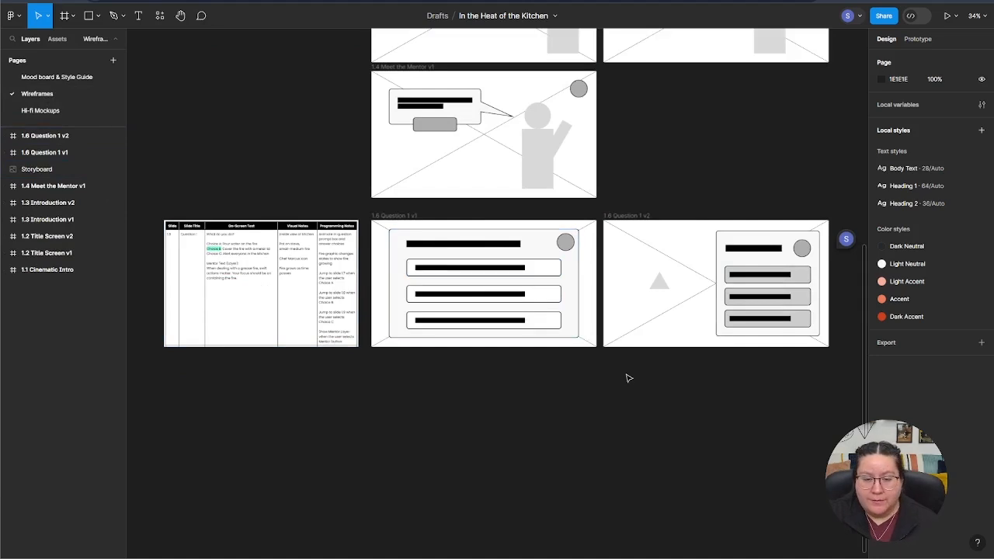
left_click(394, 216)
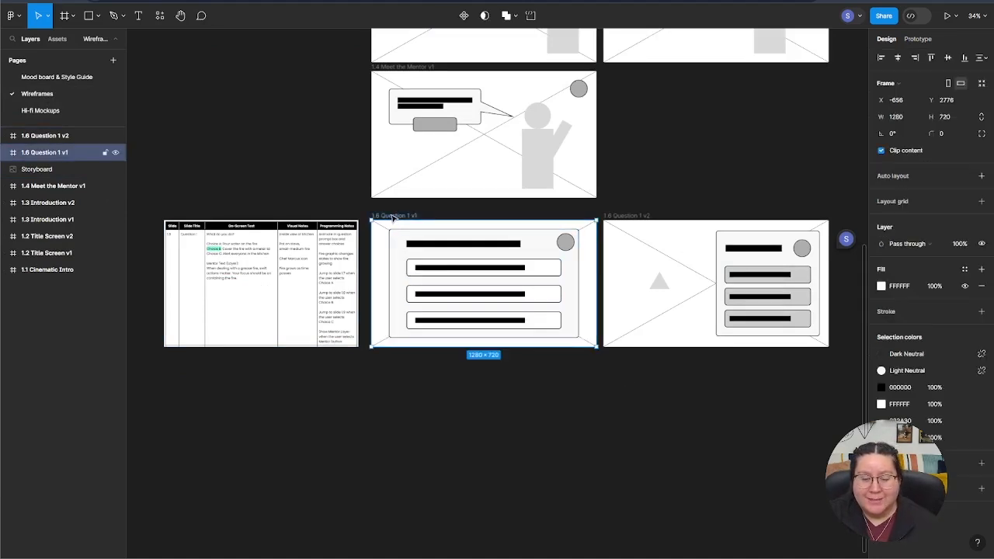
left_click(649, 219)
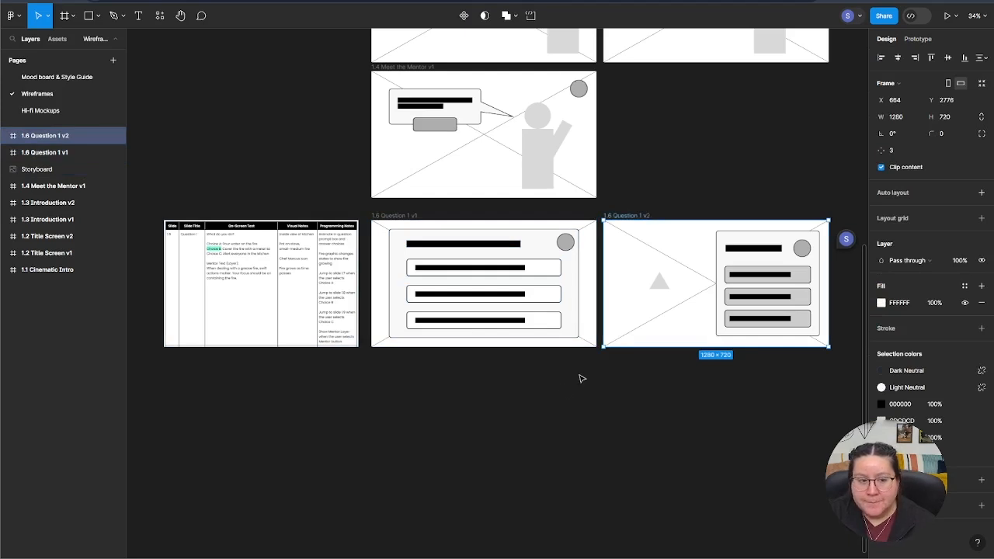
left_click(240, 299)
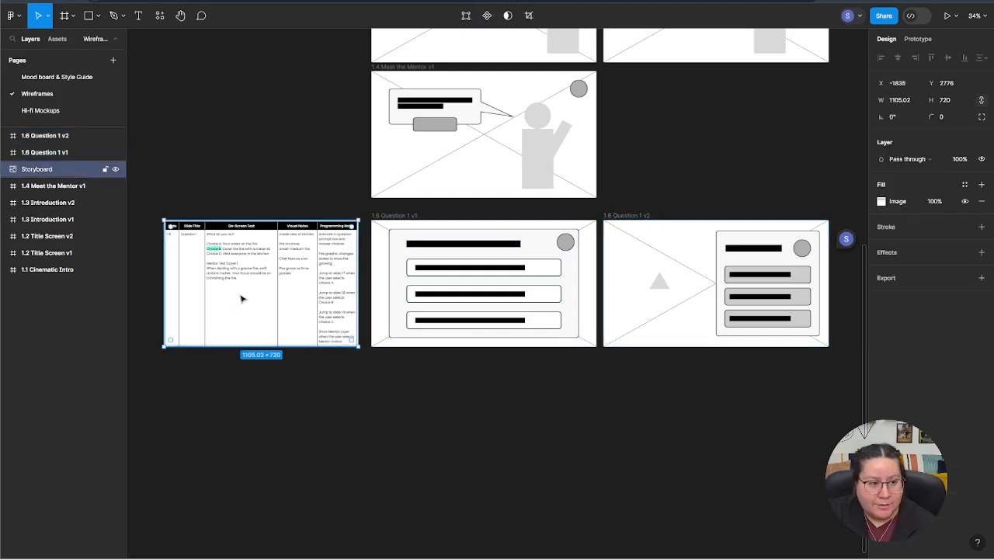
left_click(638, 216, "shift")
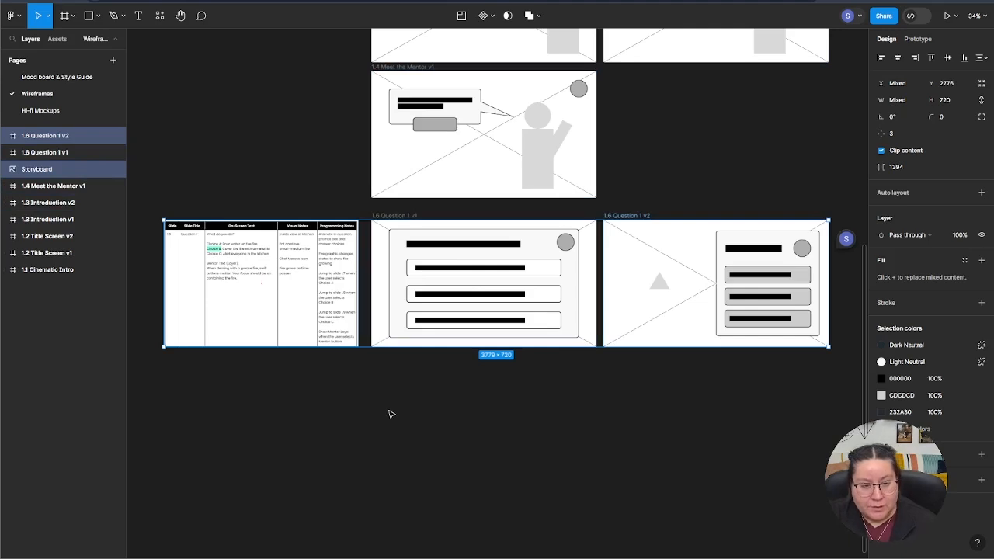
Step: Paste the Storyboard image and the 1.6 Question 1 v2 frame into empty canvas below the Assets frame on the Hi-fi Mockups page
left_click(47, 110)
scroll(356, 424, "down", 2)
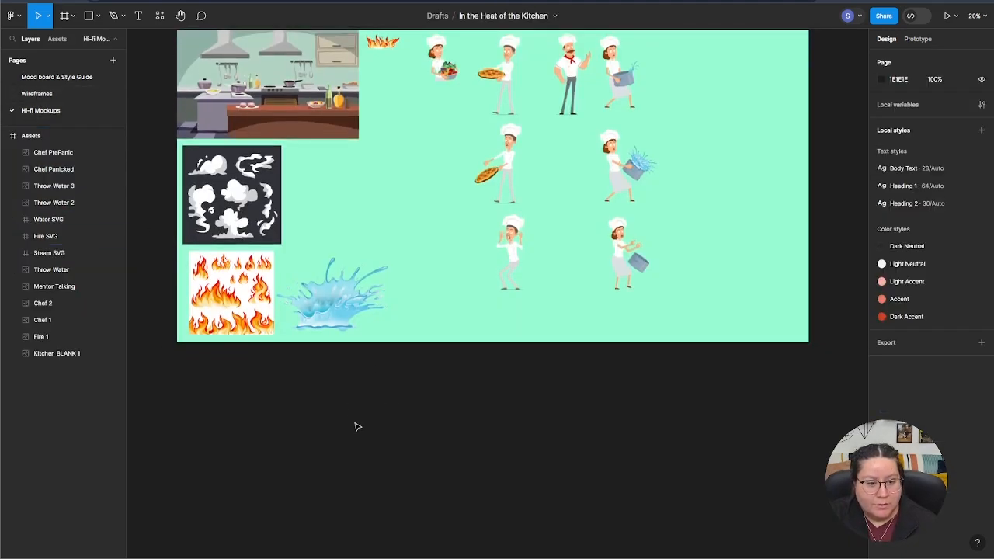
scroll(355, 424, "down", 5)
scroll(357, 423, "down", 5)
right_click(250, 259)
left_click(224, 267)
key("ctrl+v")
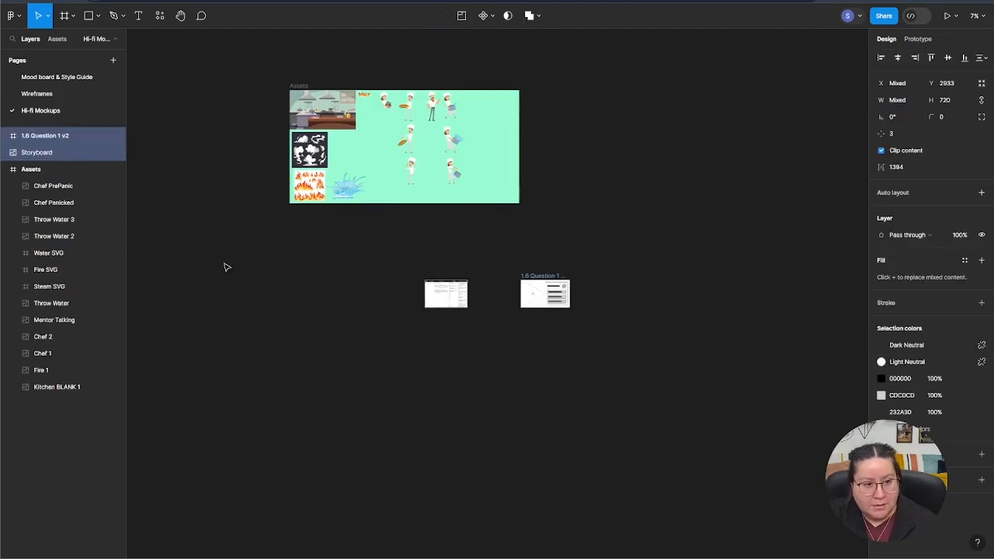
Step: Move the pasted storyboard and wireframe closer beneath the Assets frame, and set the horizontal spacing between them to 200
scroll(512, 346, "up", 3)
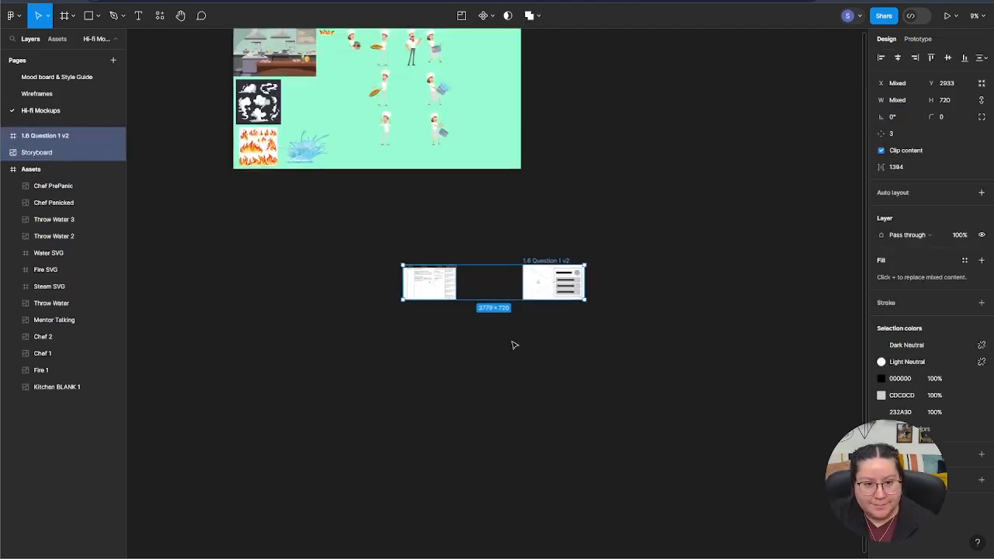
left_click_drag(632, 351, 362, 289)
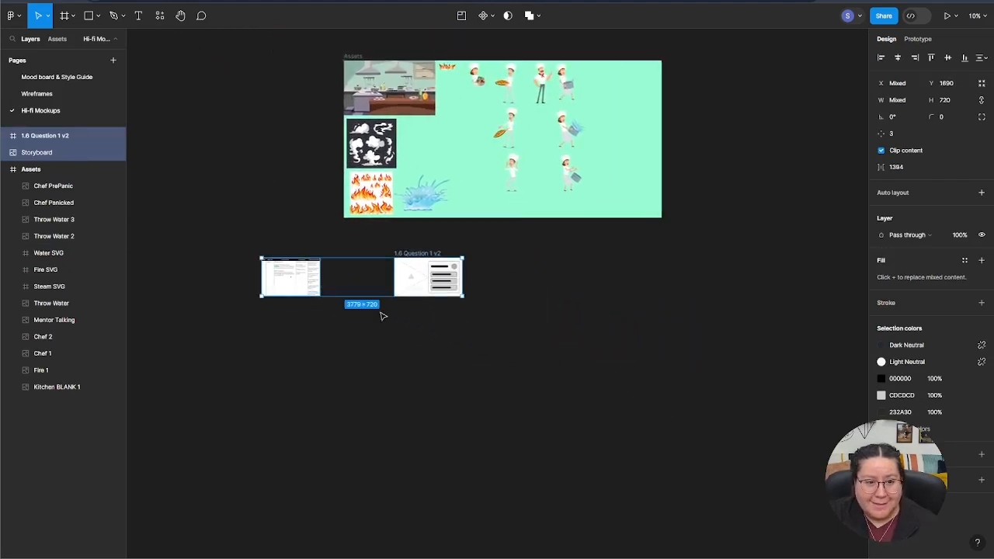
scroll(384, 333, "up", 3)
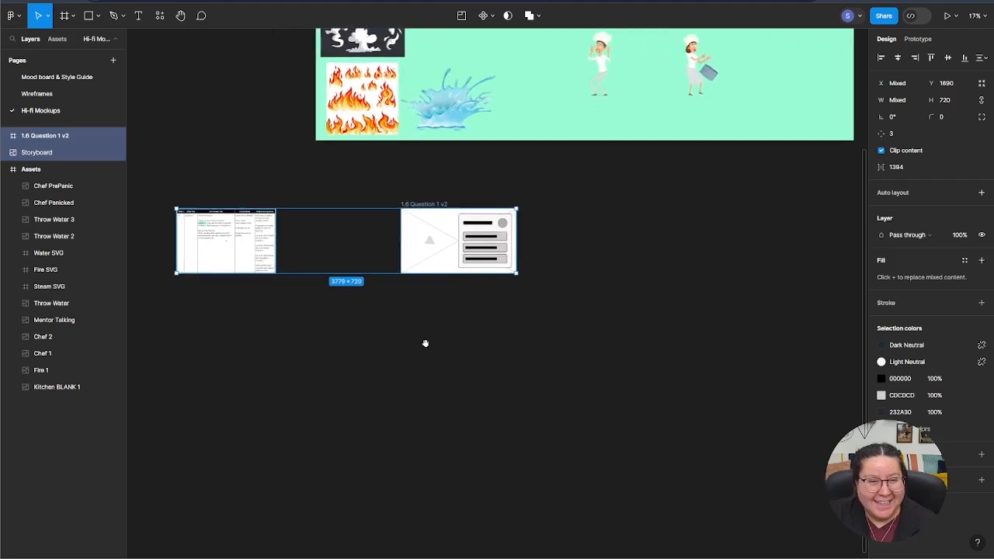
scroll(446, 365, "up", 4)
left_click_drag(437, 364, 509, 387)
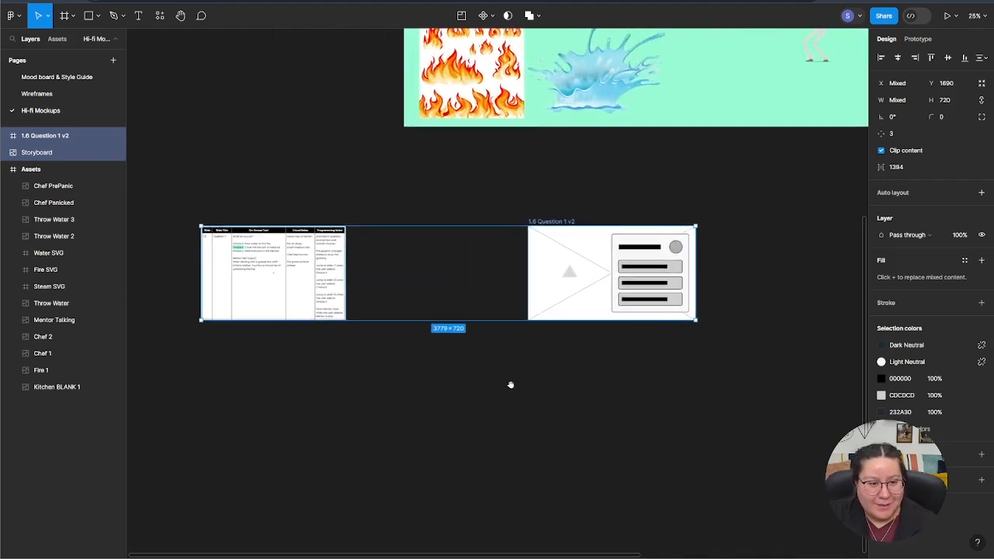
left_click(898, 168)
type("200")
key("Return")
left_click(532, 386)
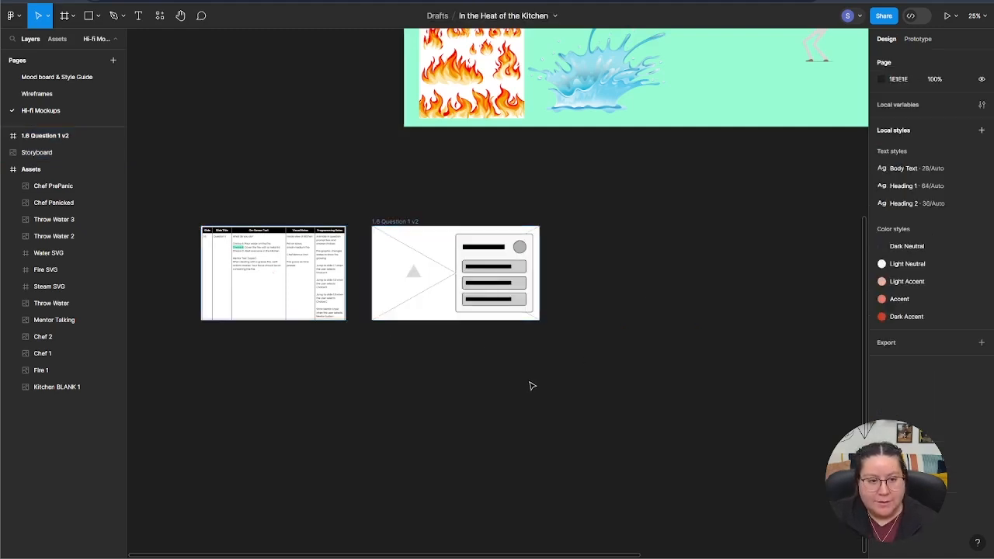
Step: Read the storyboard's on-screen text, visual and programming notes for slide 1.6, and compare them with the wireframe layout
scroll(495, 364, "up", 3)
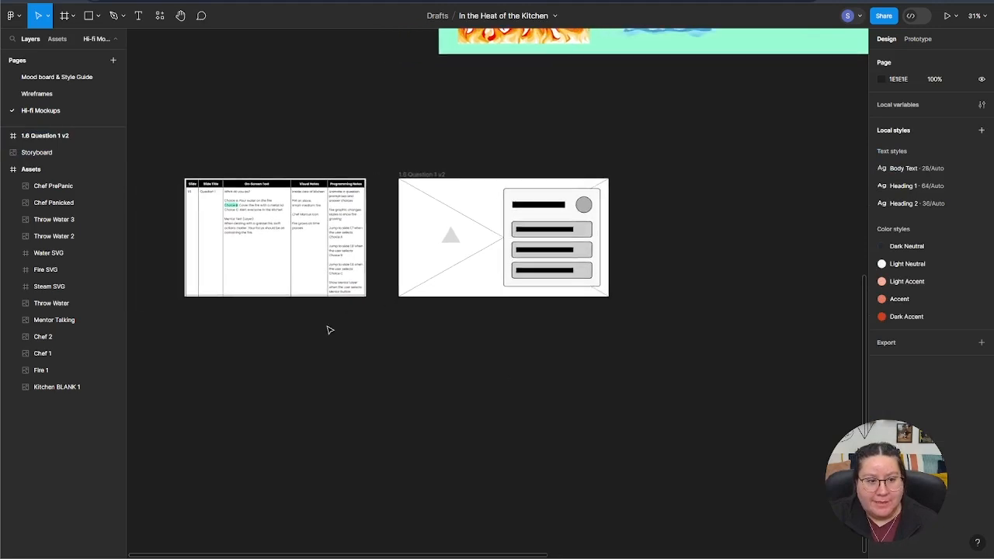
scroll(329, 331, "up", 10)
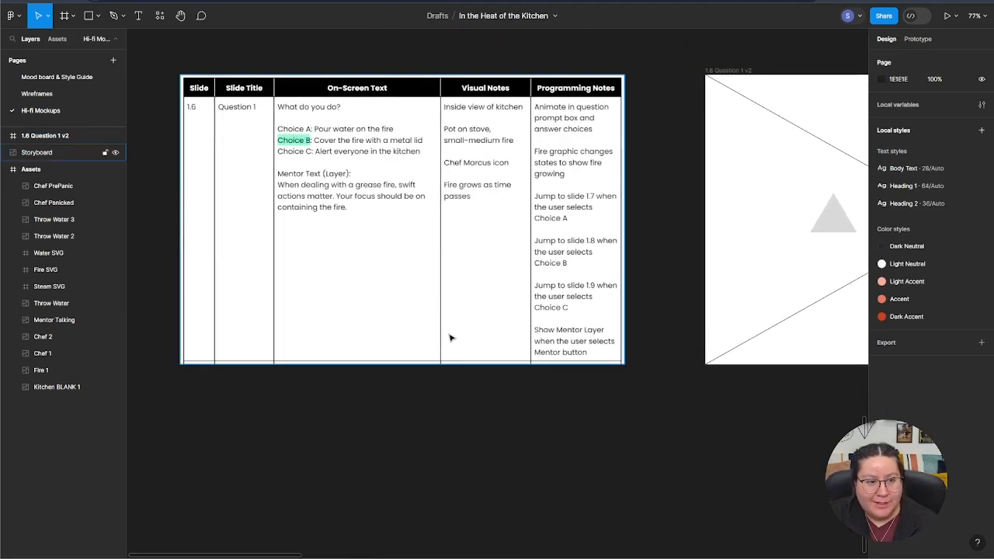
left_click_drag(650, 448, 243, 448)
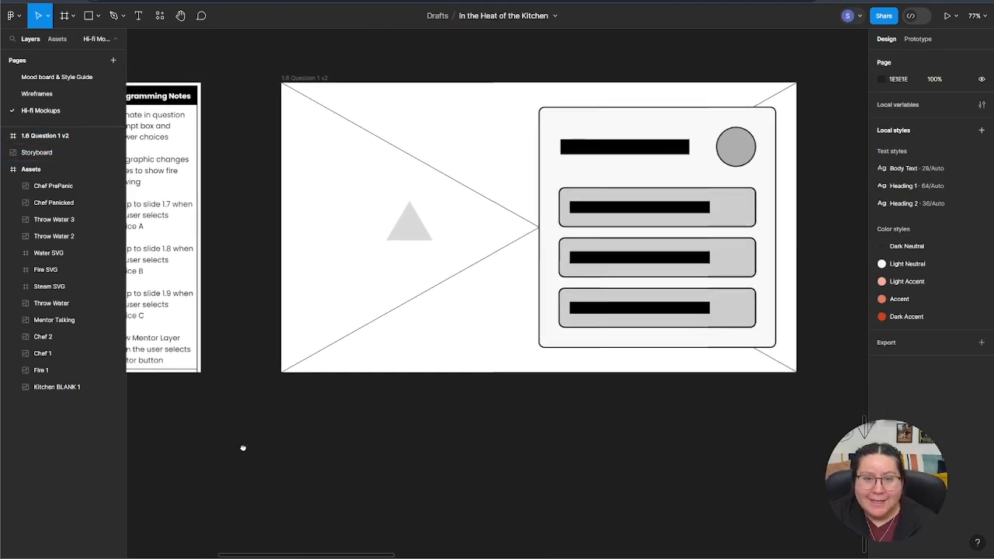
scroll(394, 430, "down", 8)
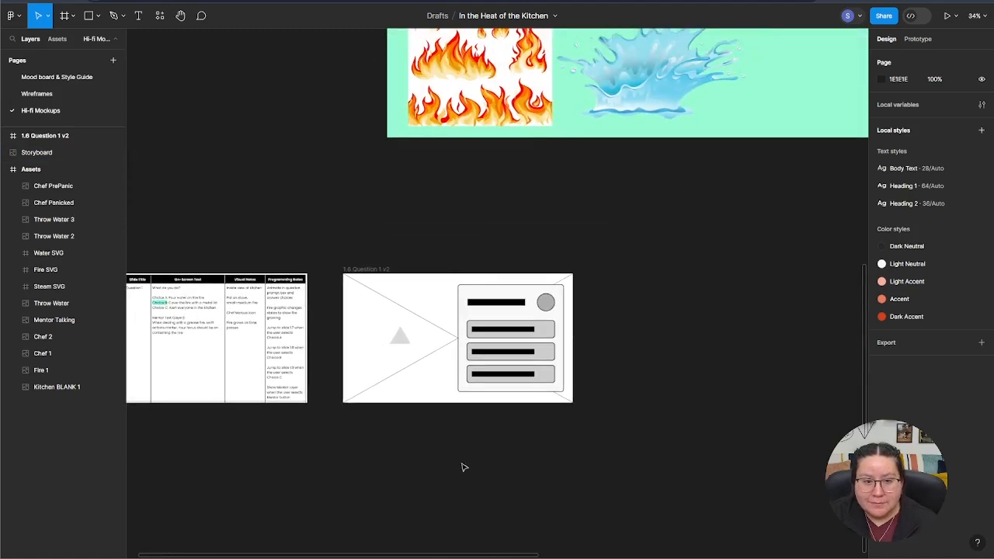
scroll(454, 465, "down", 2)
left_click_drag(499, 497, 491, 395)
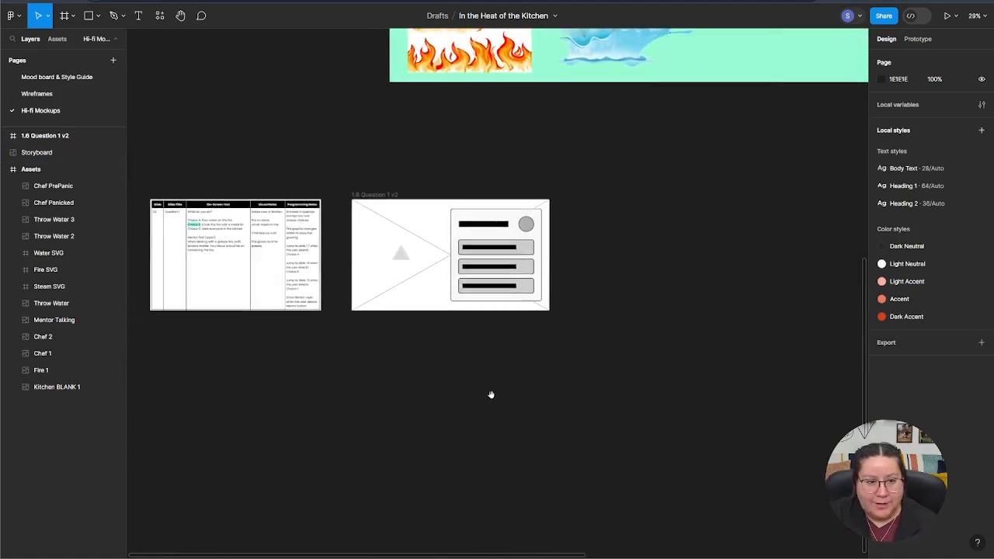
Step: Create a 1280 × 720 frame to the right of the 1.6 Question 1 v2 wireframe, level with its upper edge
left_click(67, 17)
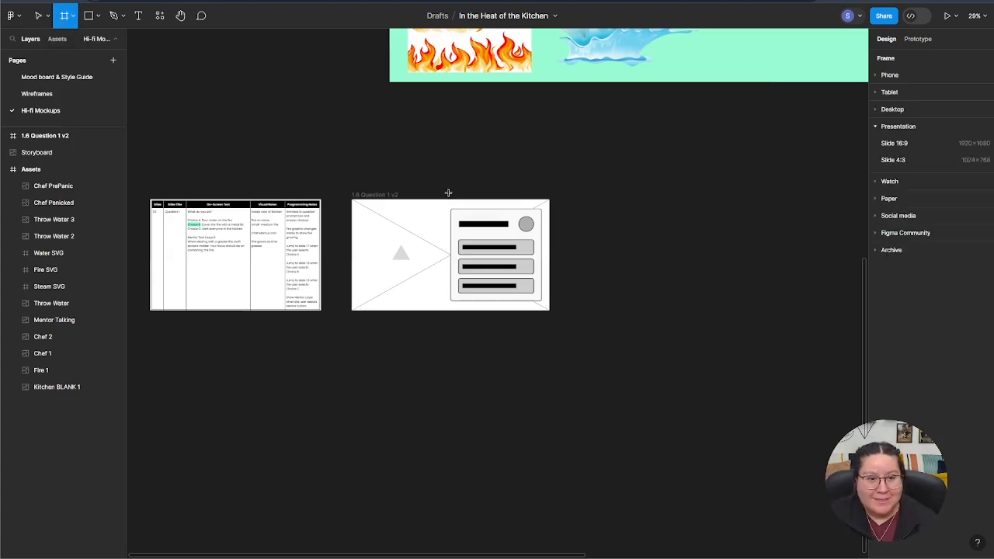
left_click(564, 202)
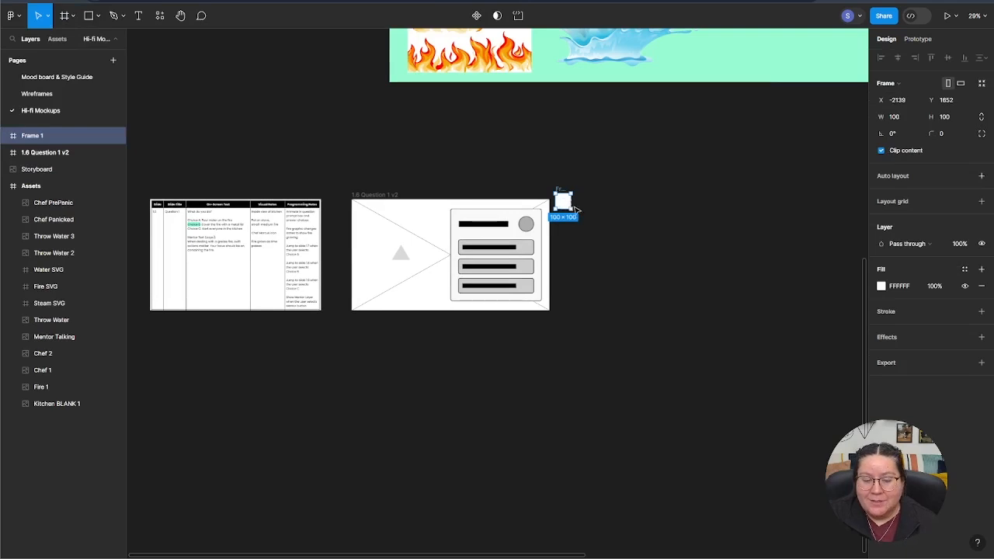
left_click(898, 119)
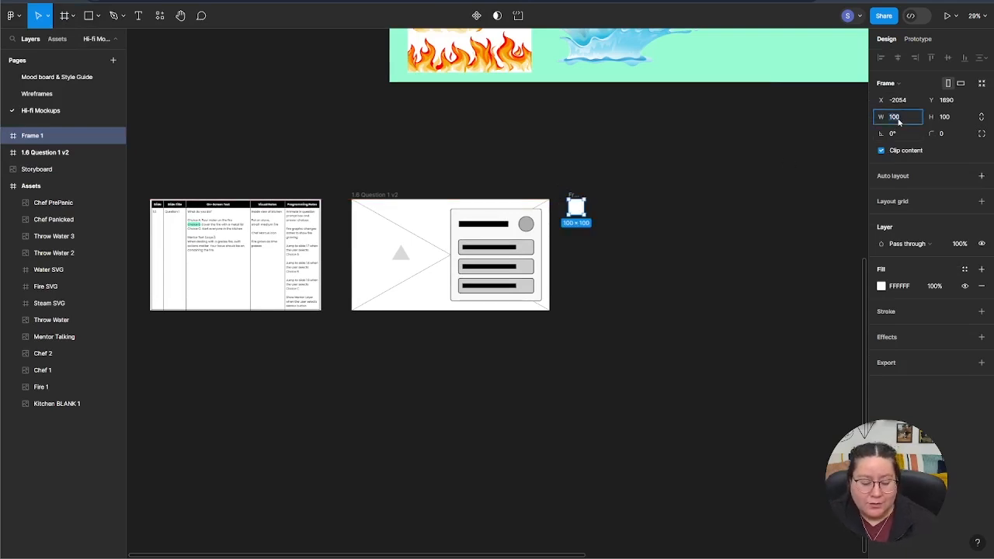
type("1280")
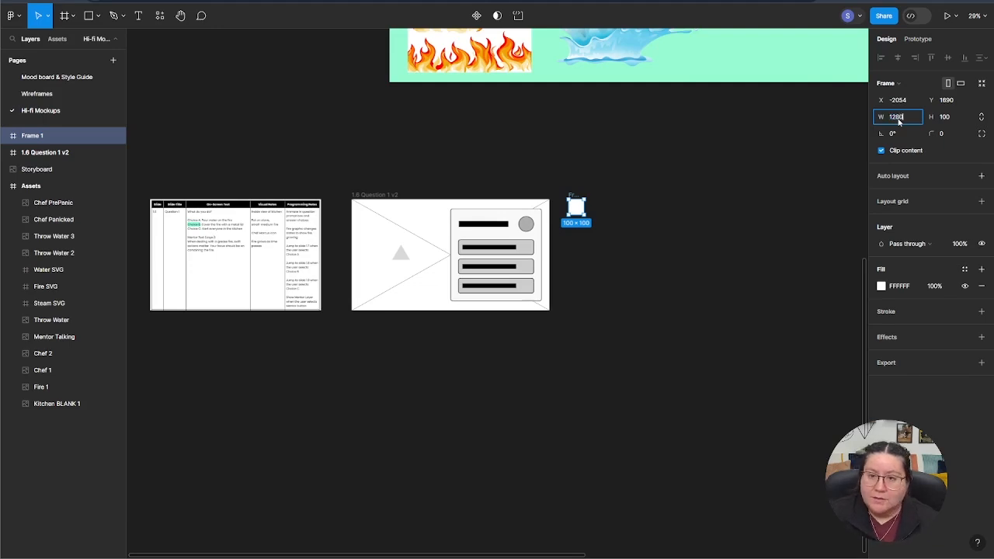
left_click(948, 118)
type("720")
key("Return")
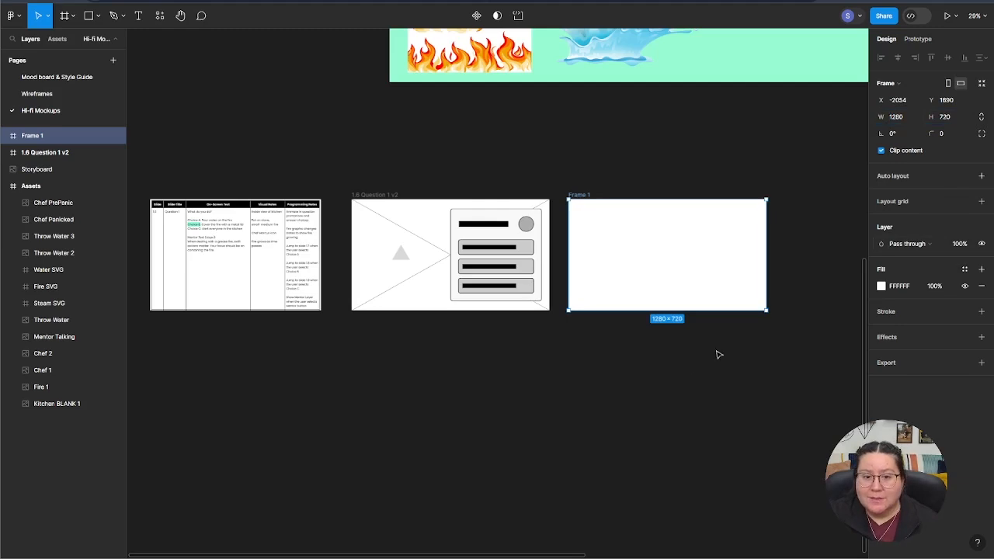
Step: Rename the new blank frame "1.6 Question 1 v1" and the wireframe frame "1.6 Question 1 v2 - WF"
double_click(585, 197)
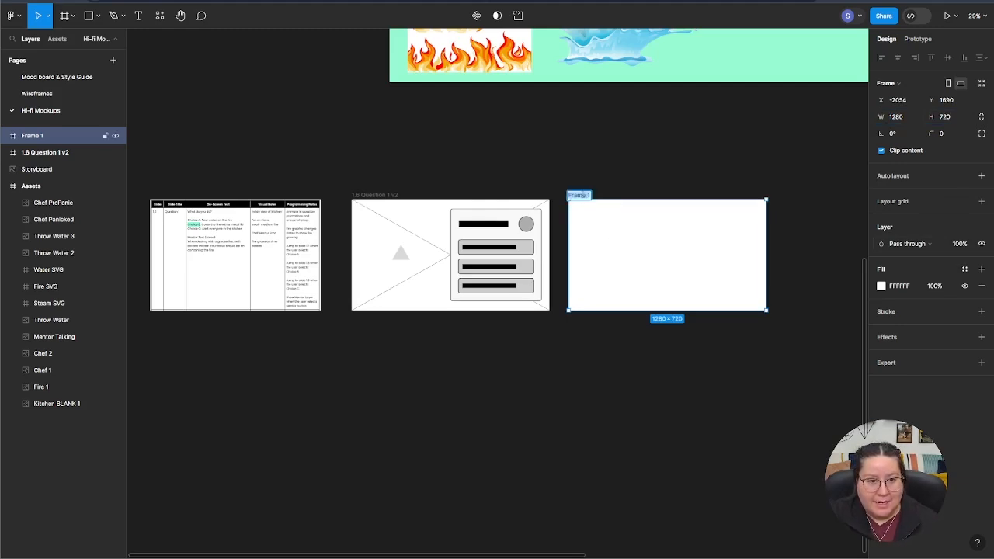
type("1.8")
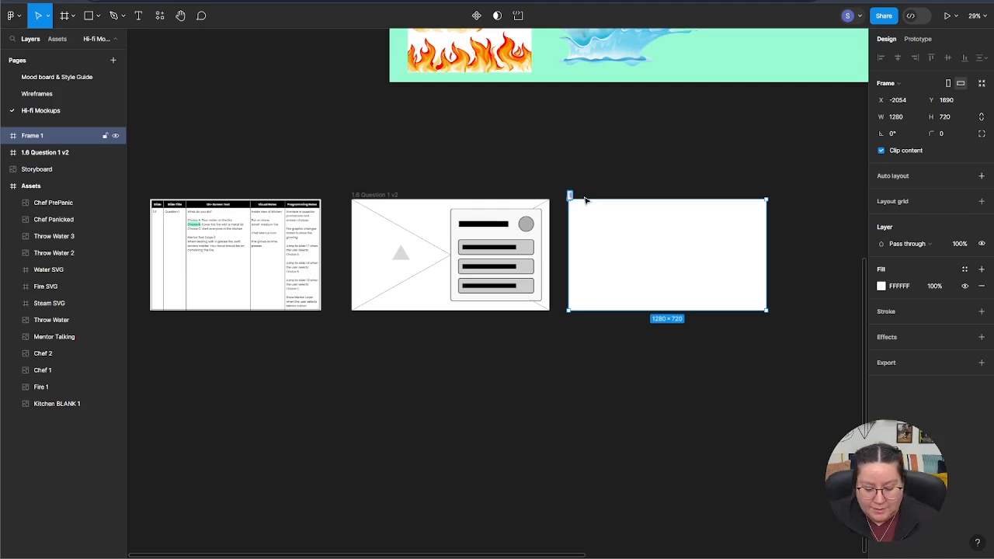
type(" Question 1 v1")
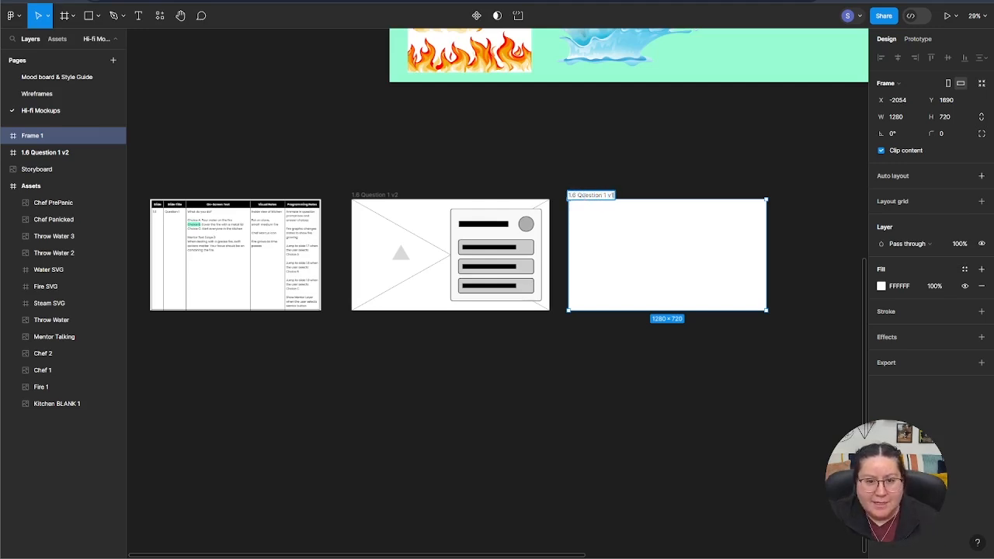
left_click(388, 196)
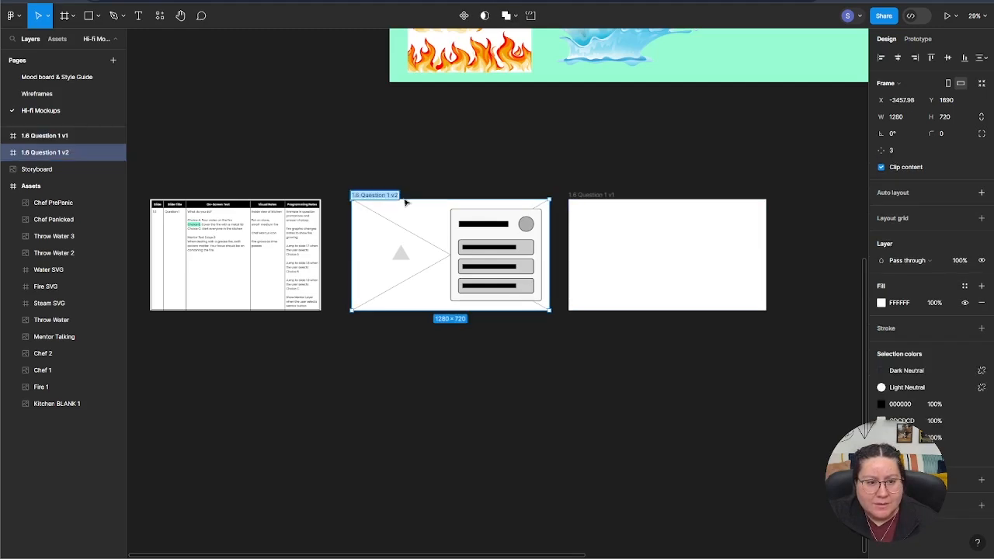
key("Right")
type("- WF")
left_click(454, 168)
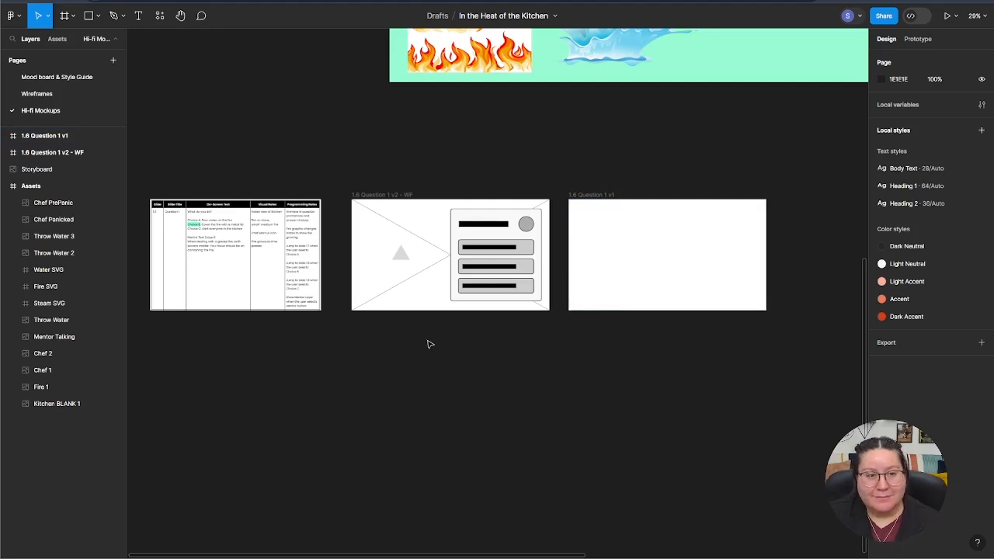
left_click(287, 285)
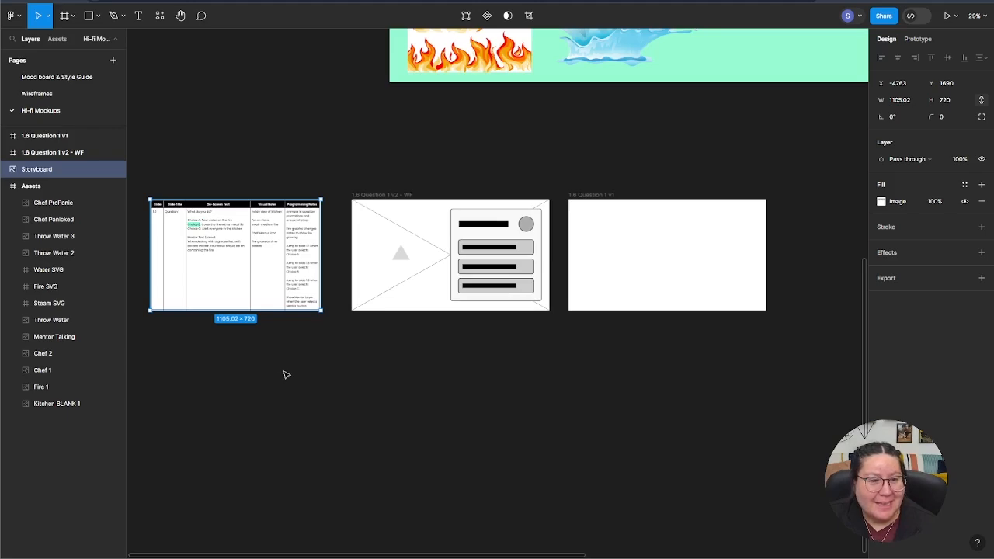
scroll(335, 370, "up", 2)
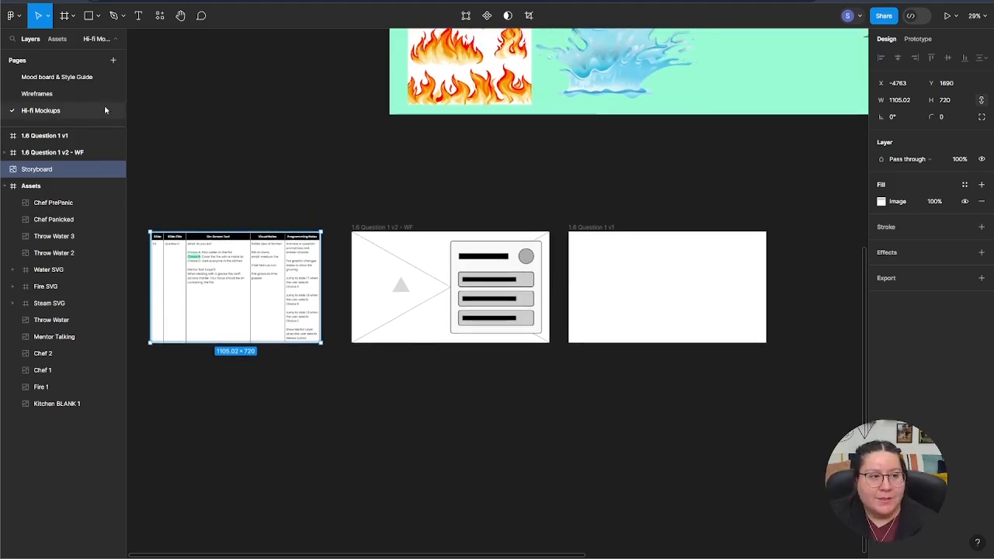
left_click(80, 79)
left_click(67, 95)
left_click(69, 111)
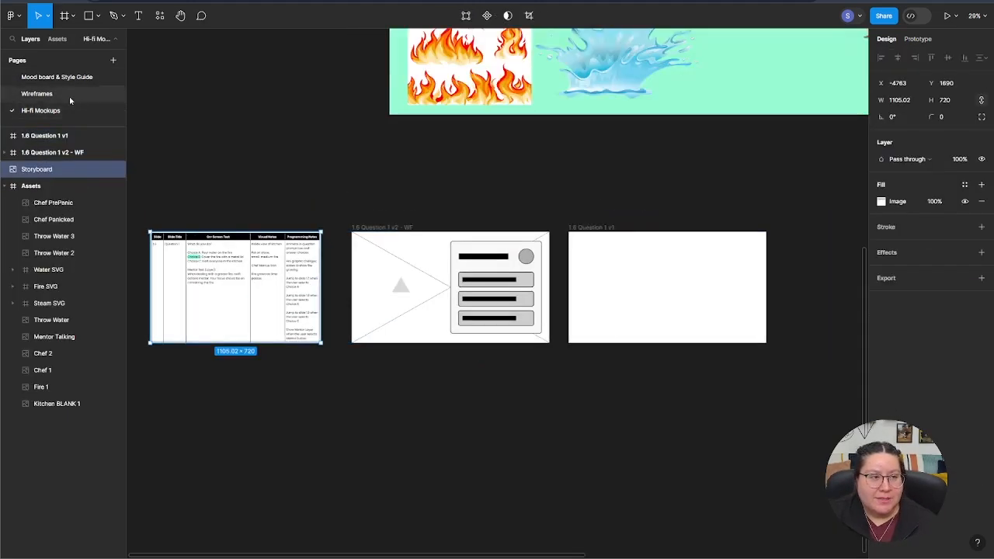
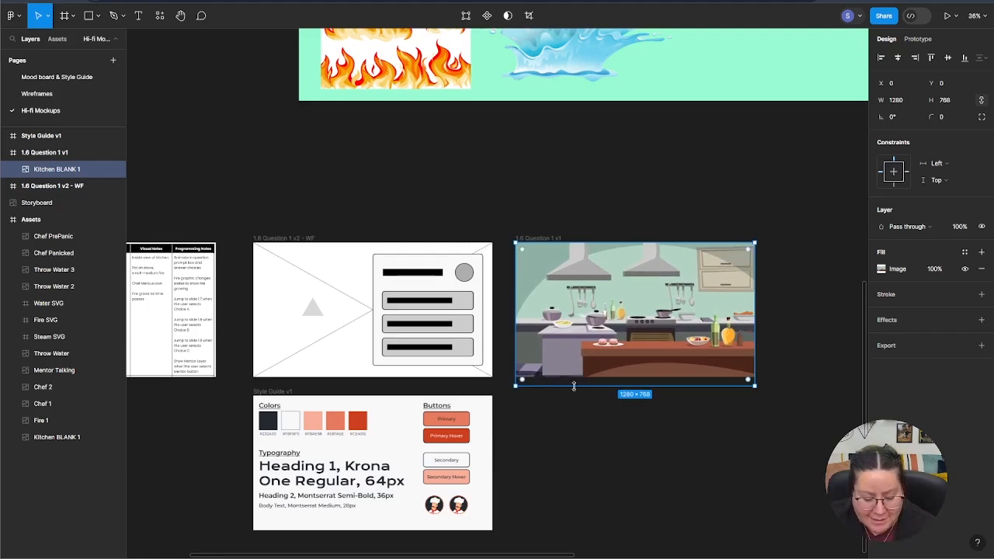
Step: Align the kitchen background image to the bottom edge of the 1.6 Question 1 v1 frame
scroll(574, 386, "up", 6)
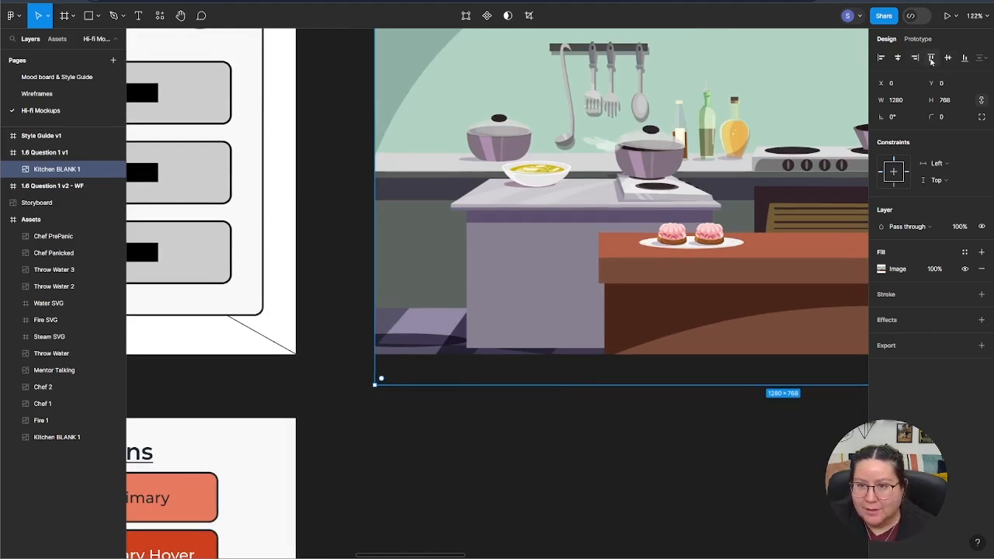
left_click(964, 58)
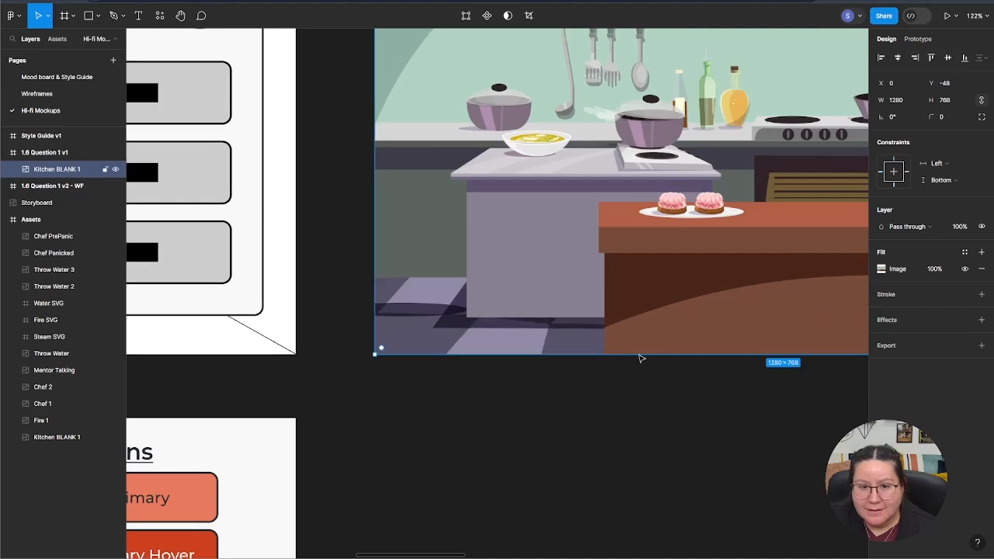
scroll(588, 422, "down", 5)
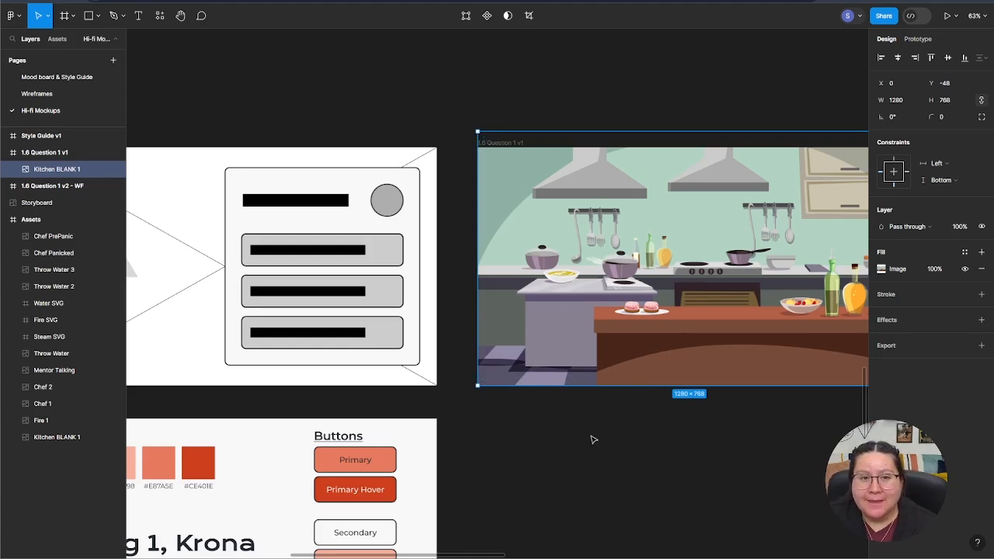
Step: Crop the upper edge of the kitchen background image so it measures 1280 × 720 and fits the 1.6 Question 1 v1 frame
scroll(628, 443, "down", 3)
scroll(660, 470, "right", 3)
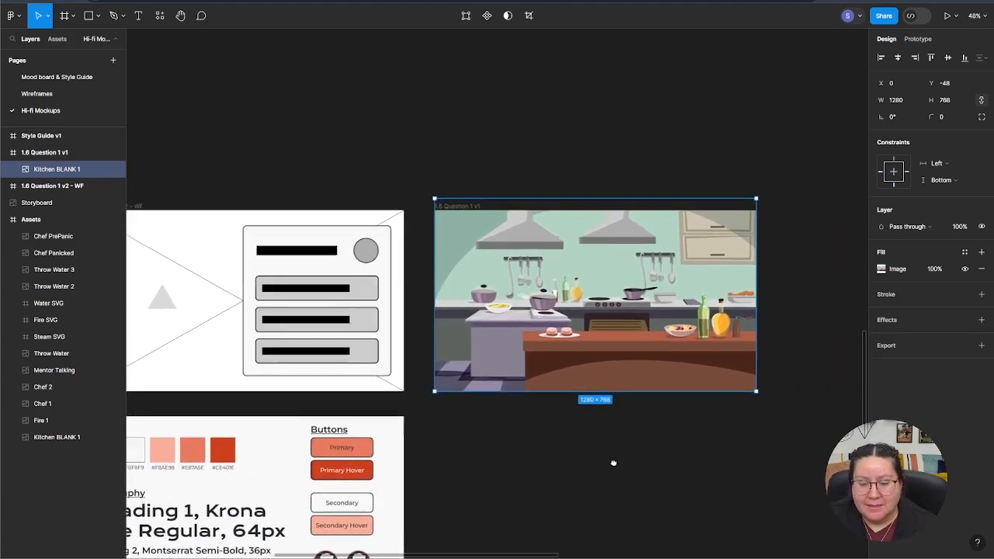
double_click(595, 330)
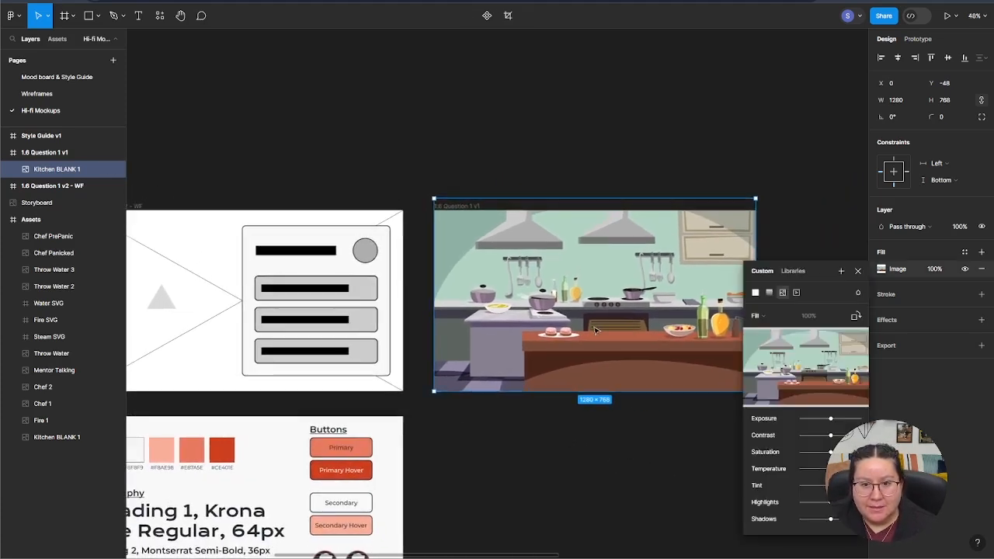
left_click(779, 315)
left_click(778, 341)
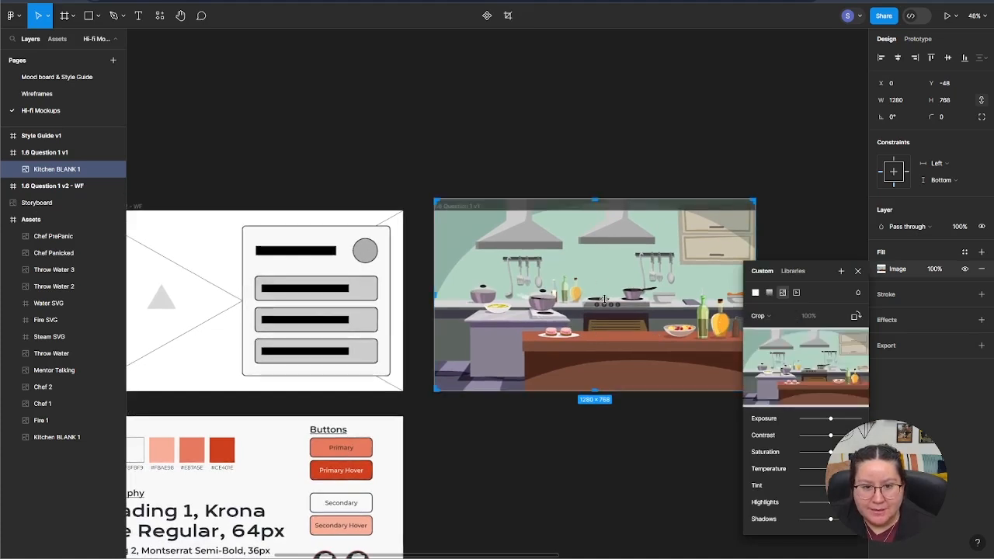
left_click(858, 271)
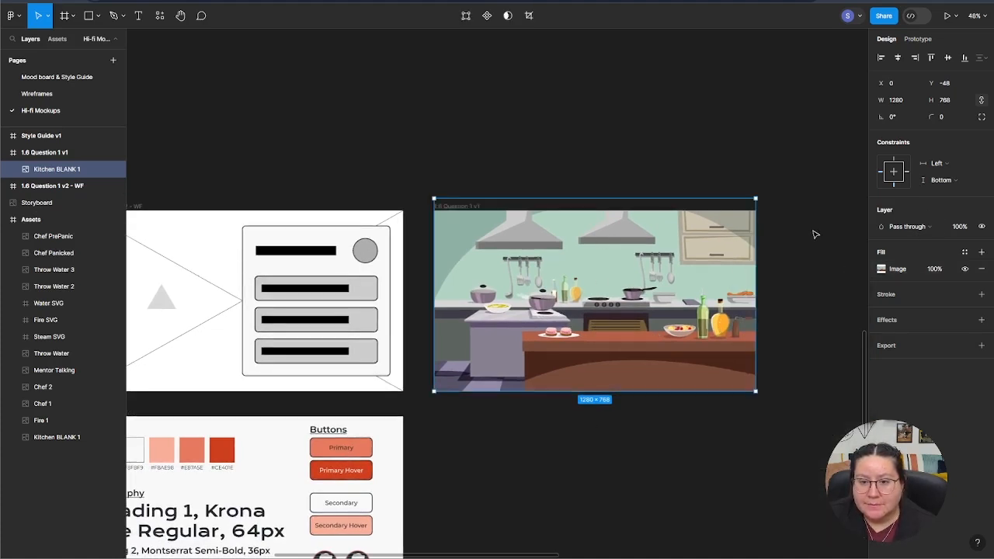
double_click(604, 305)
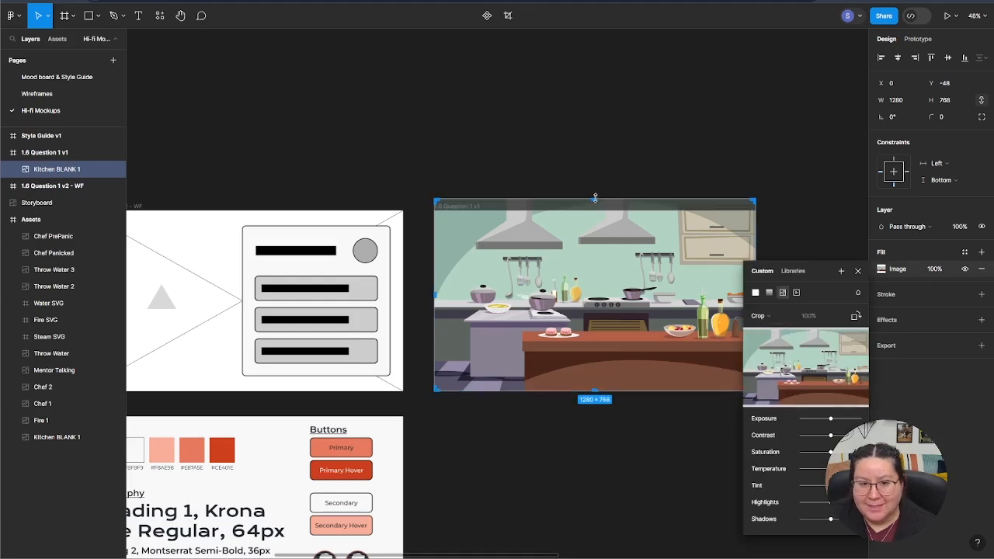
left_click_drag(595, 198, 596, 210)
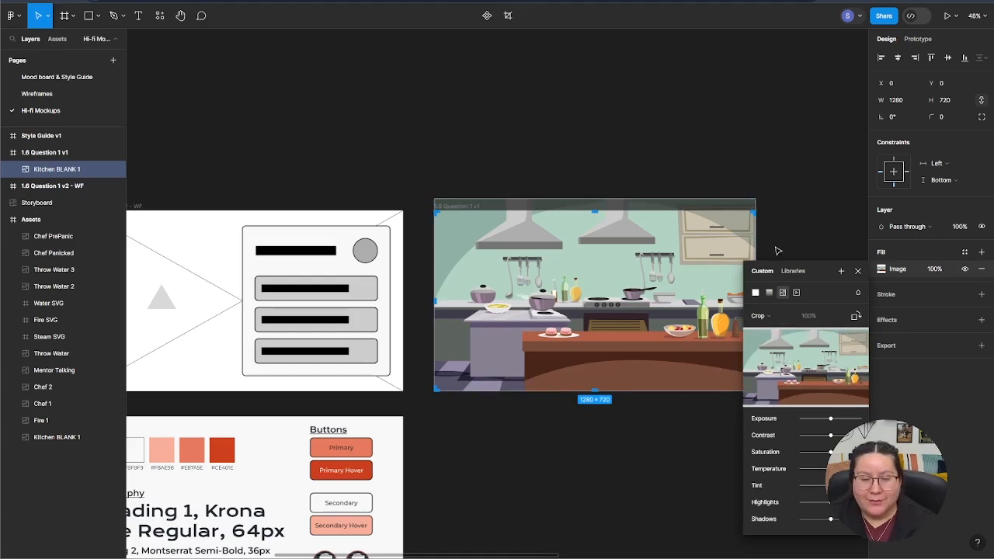
left_click(857, 272)
left_click(756, 411)
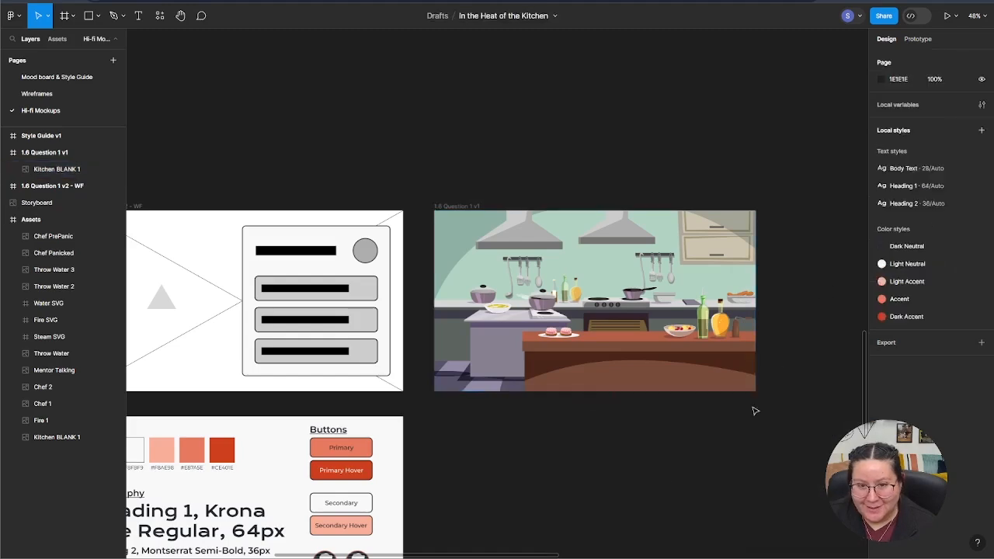
Step: Copy the Fire 1 graphic from the Assets frame into the 1.6 Question 1 v1 frame
scroll(538, 434, "down", 3)
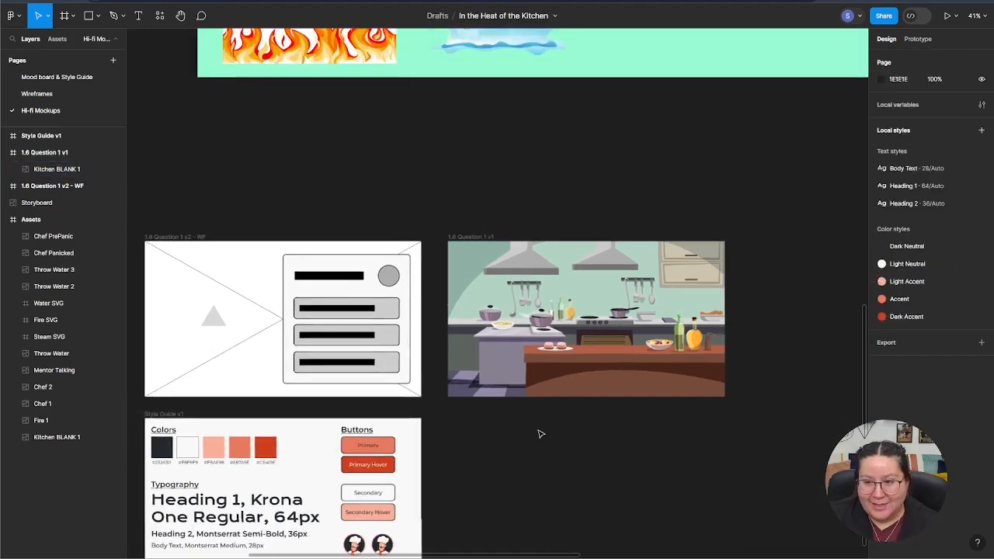
scroll(575, 463, "left", 5)
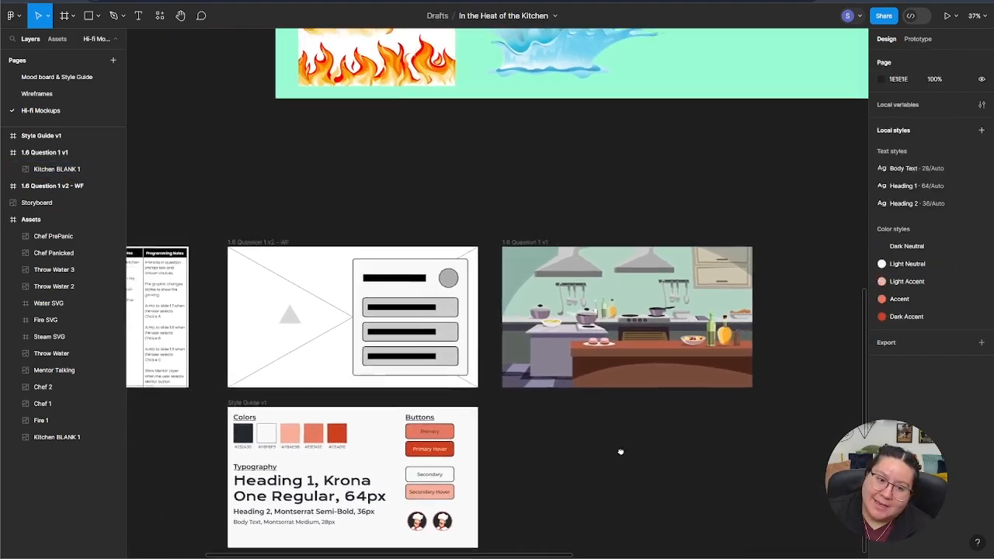
scroll(665, 438, "down", 3)
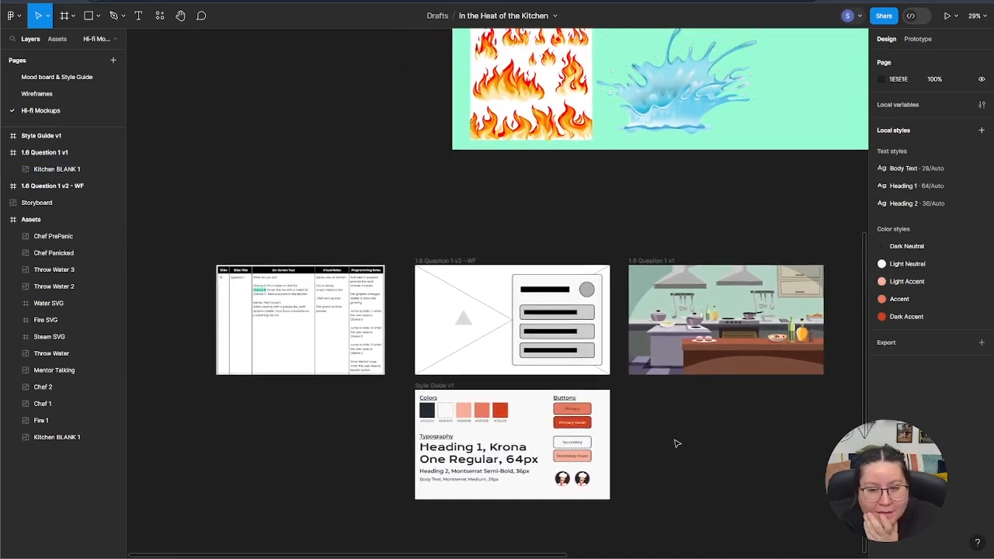
left_click(468, 324)
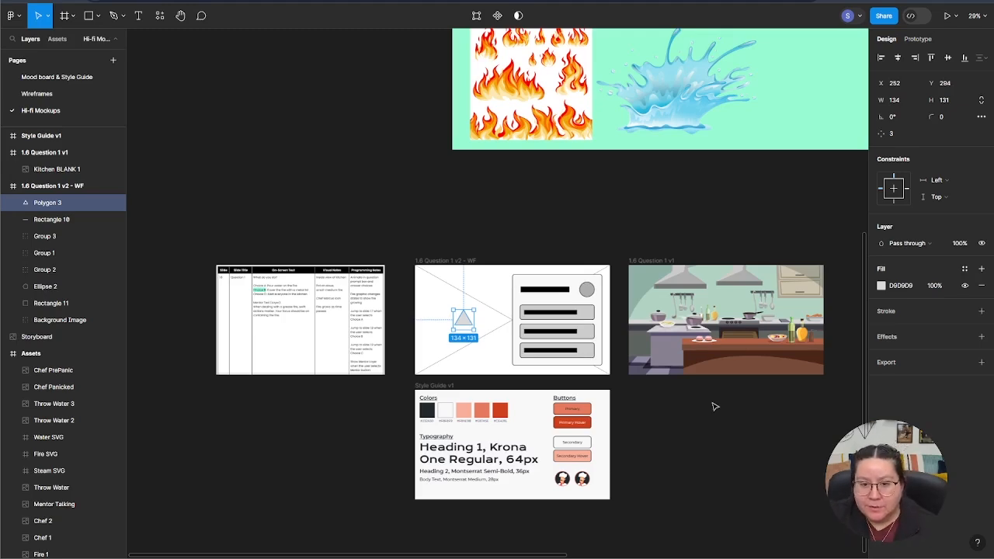
scroll(712, 406, "up", 5)
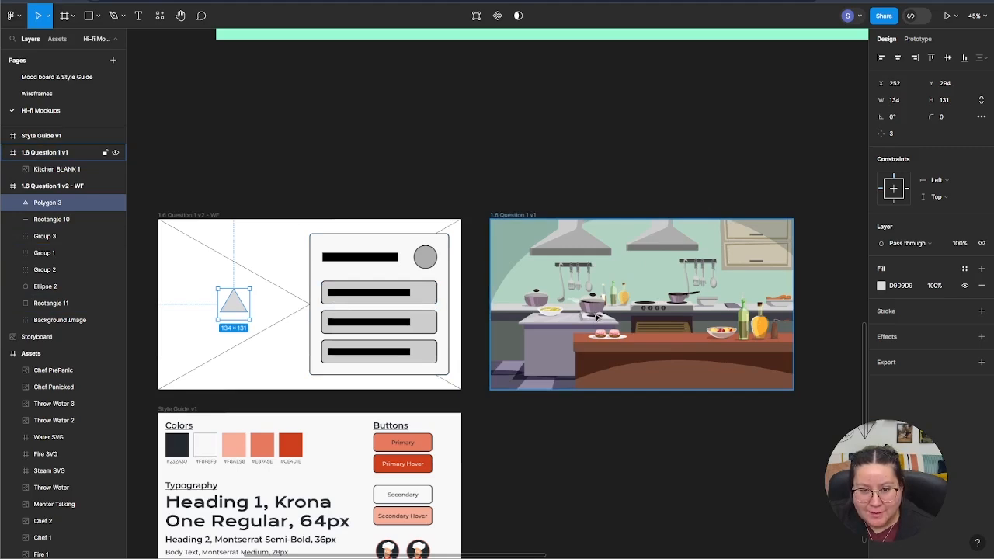
scroll(595, 440, "down", 8)
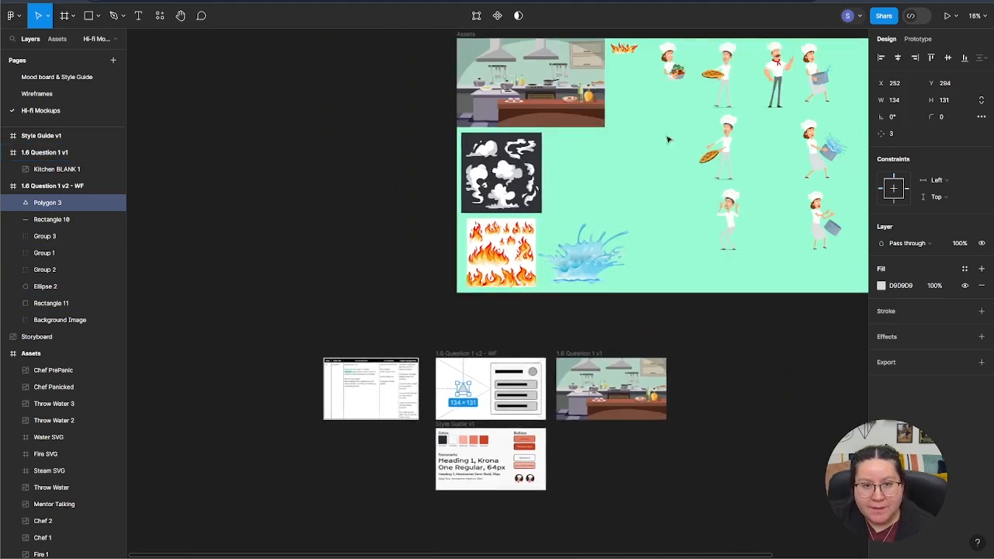
left_click(621, 53)
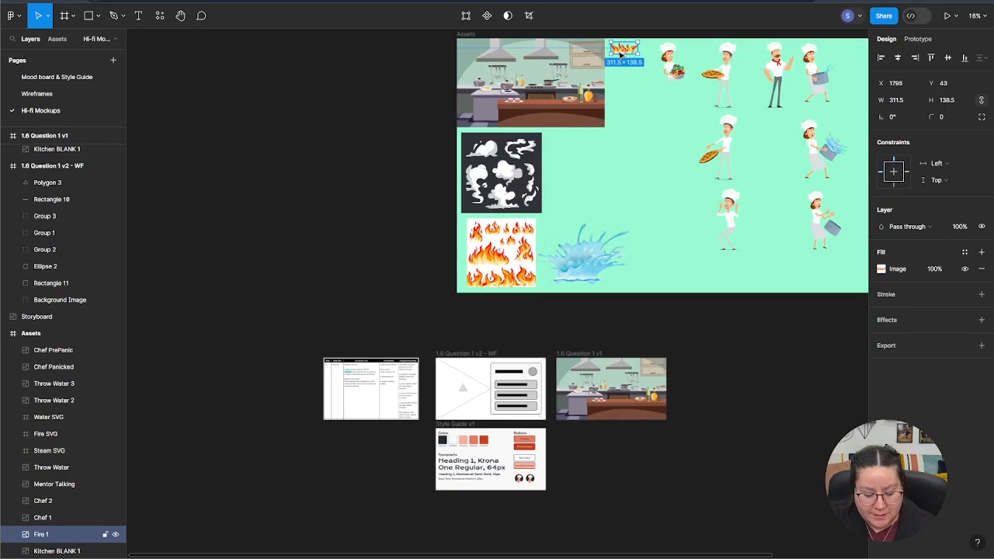
scroll(615, 392, "up", 6)
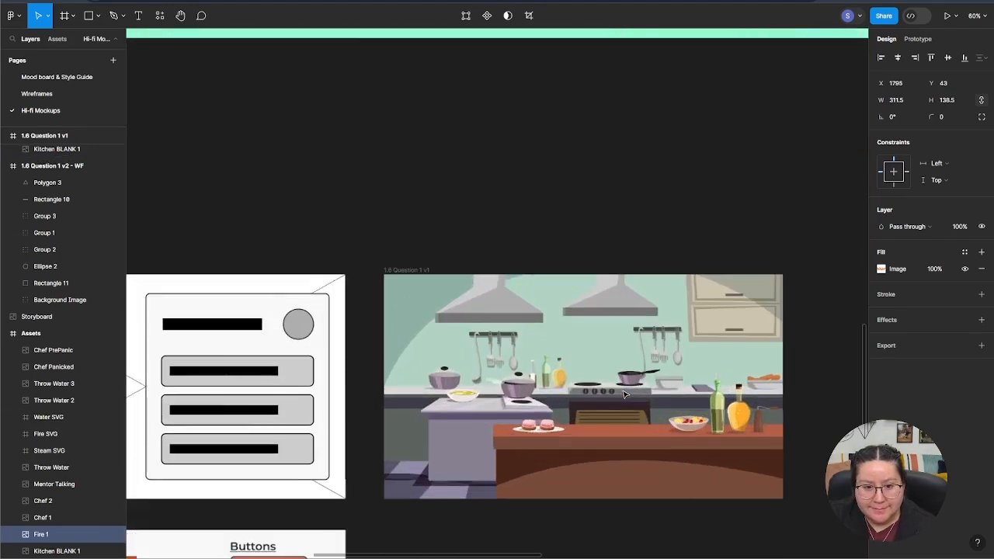
left_click(597, 402)
key("ctrl+v")
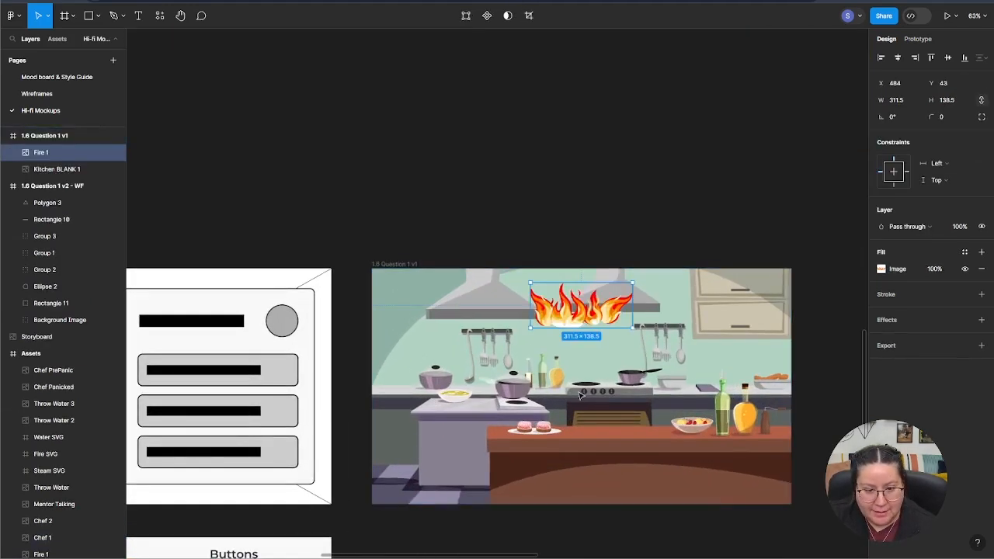
Step: Scale the flames down proportionally to about the pot's width and place them at the base of the pot on the kitchen island
left_click_drag(588, 312, 519, 392)
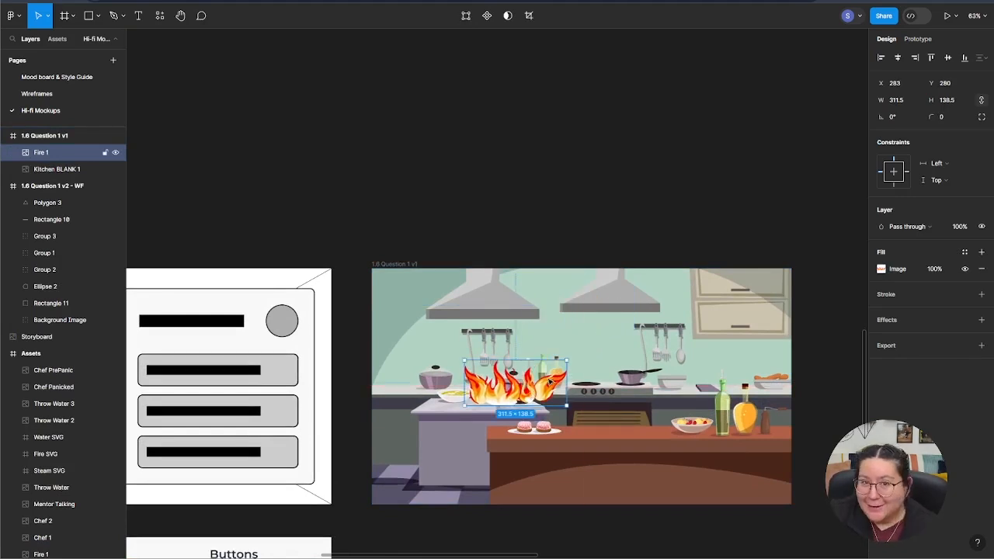
left_click_drag(568, 358, 522, 381)
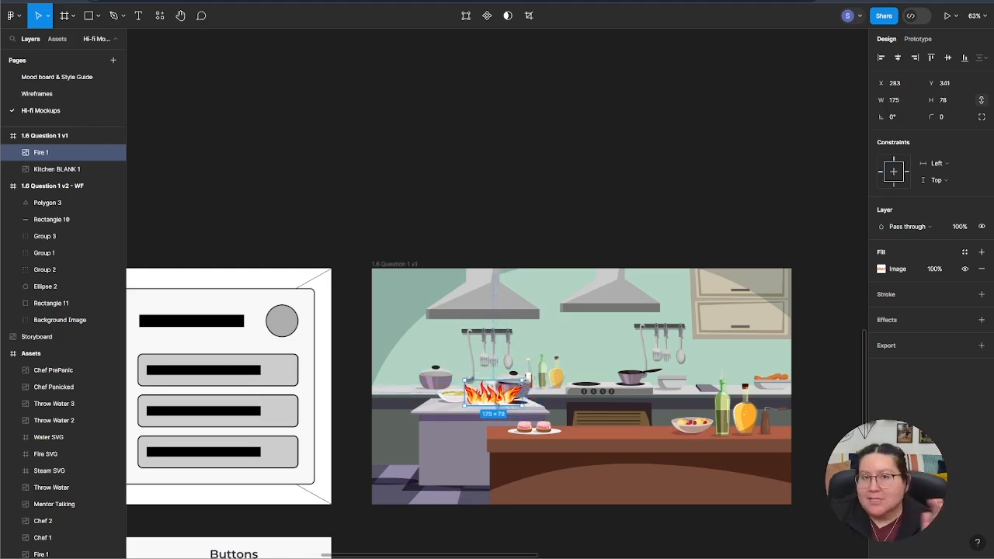
left_click_drag(525, 381, 519, 401)
left_click(593, 233)
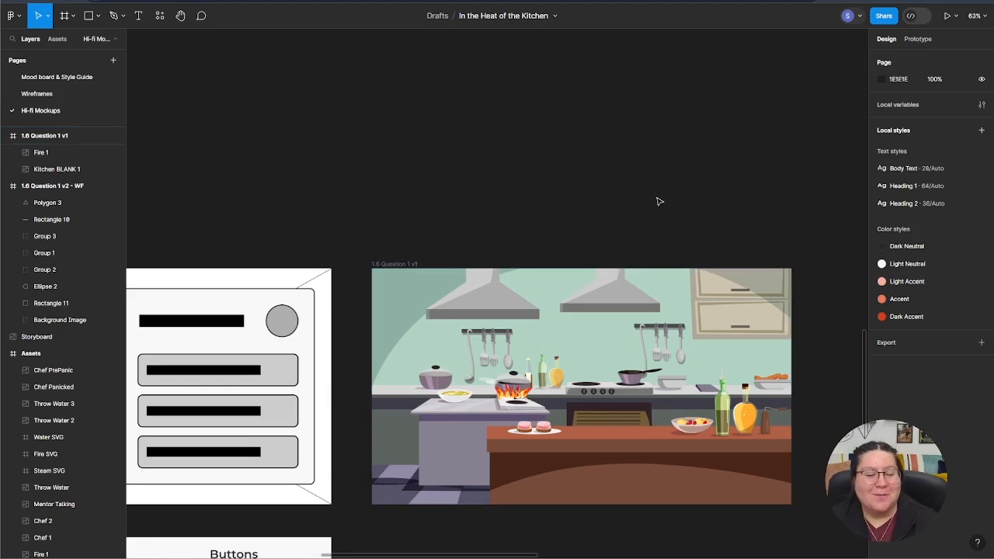
Step: Review the storyboard's visual and programming notes for slide 1.6, and look over the chef characters and effect graphics in the Assets frame
scroll(621, 162, "down", 5)
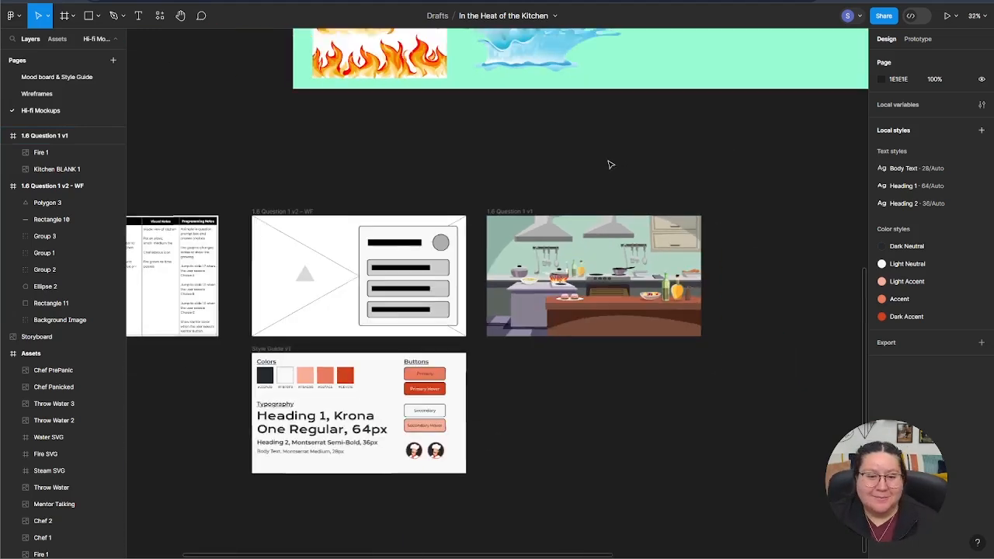
scroll(610, 162, "up", 3)
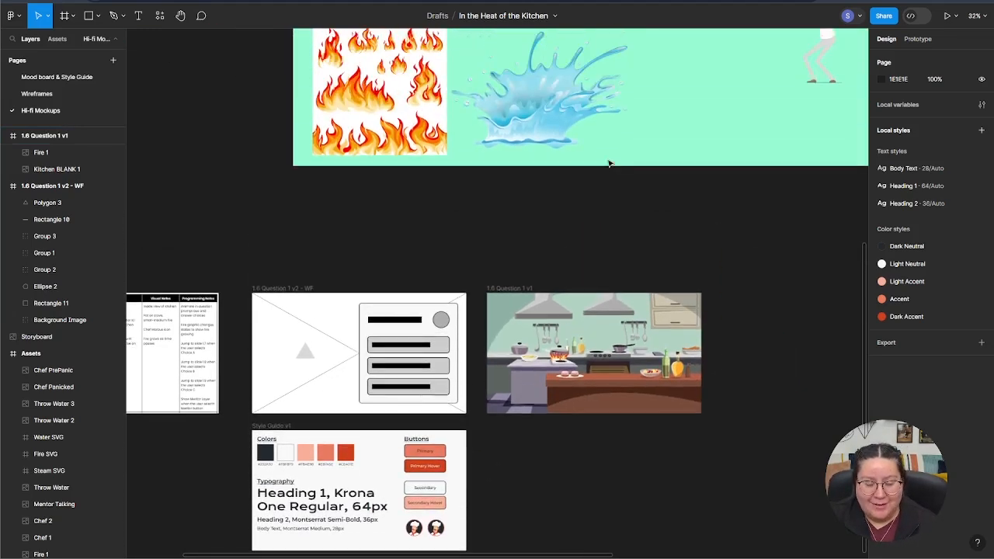
scroll(684, 254, "down", 4)
left_click_drag(750, 277, 681, 323)
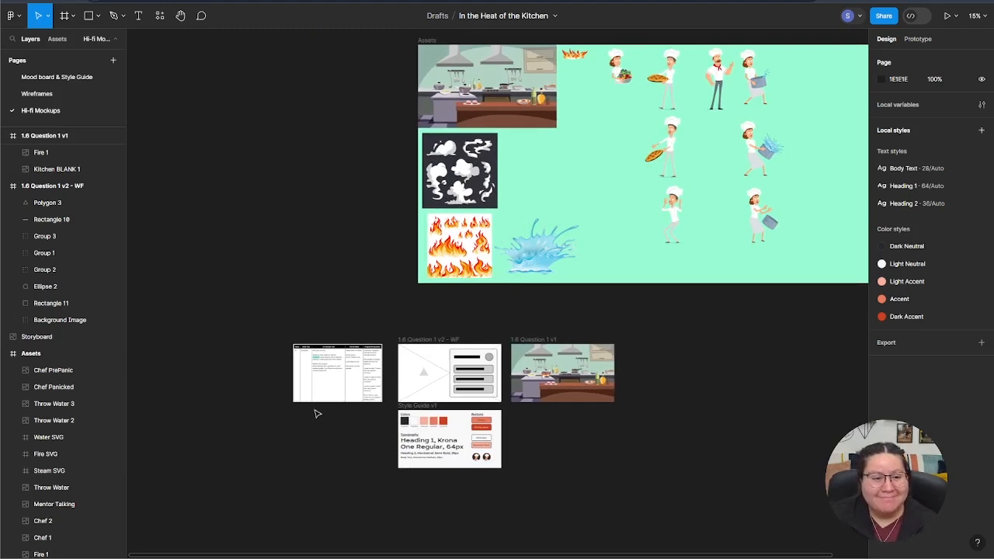
scroll(318, 413, "up", 10)
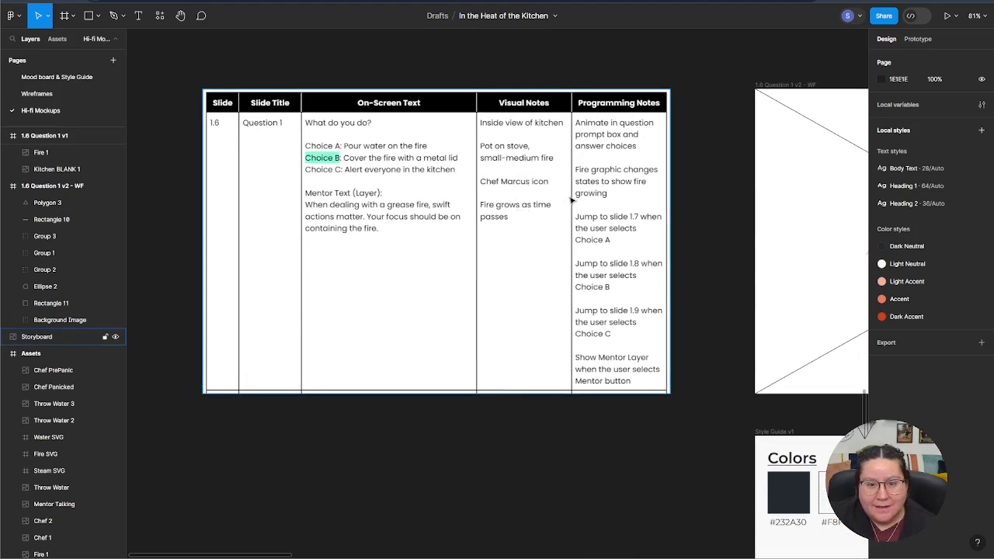
scroll(482, 309, "down", 5)
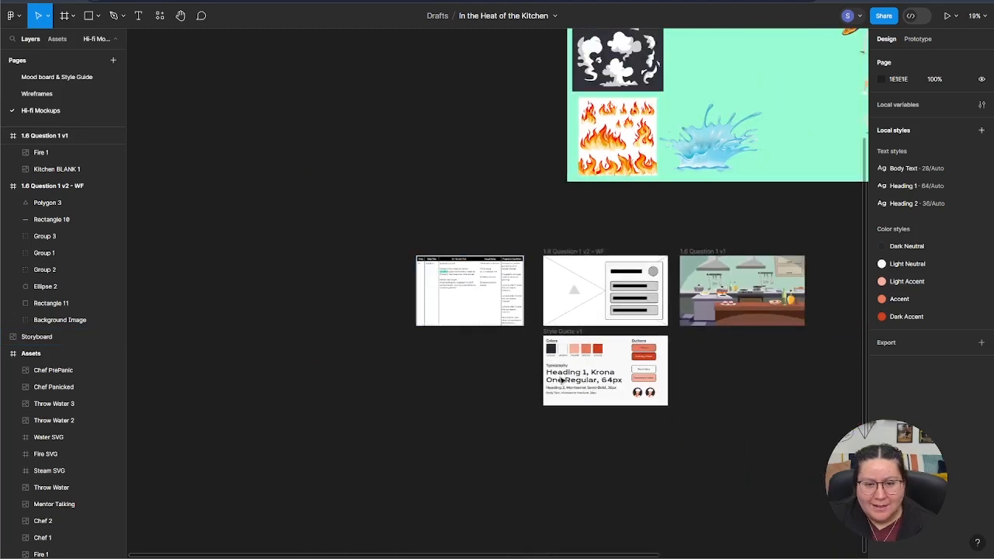
scroll(777, 410, "right", 5)
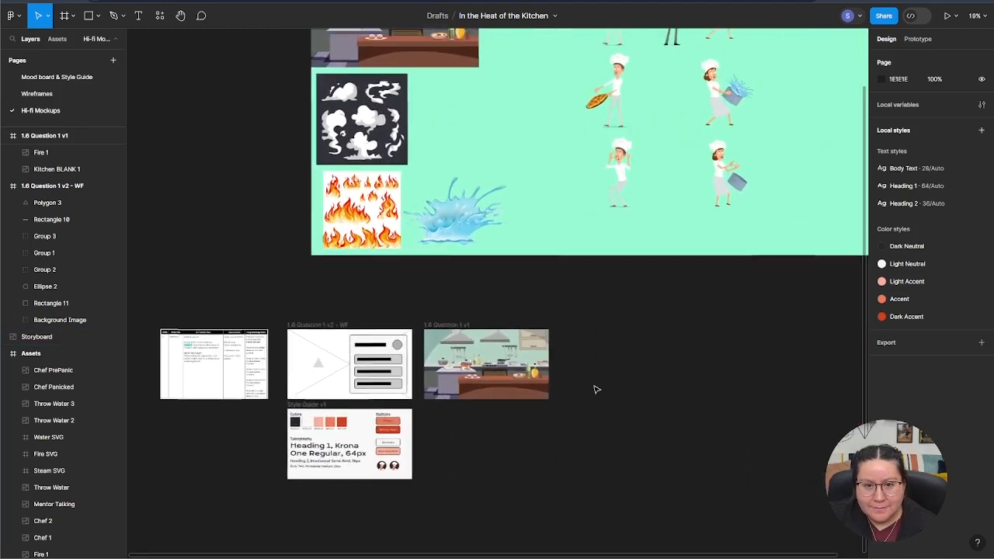
scroll(595, 387, "up", 3)
scroll(595, 387, "down", 4)
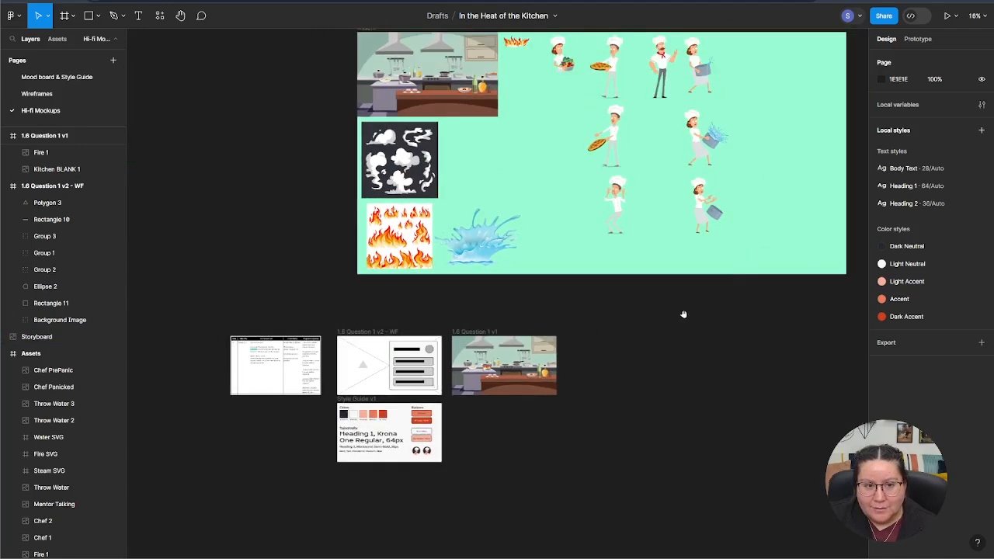
left_click_drag(684, 313, 629, 495)
scroll(613, 401, "up", 3)
scroll(623, 459, "up", 3)
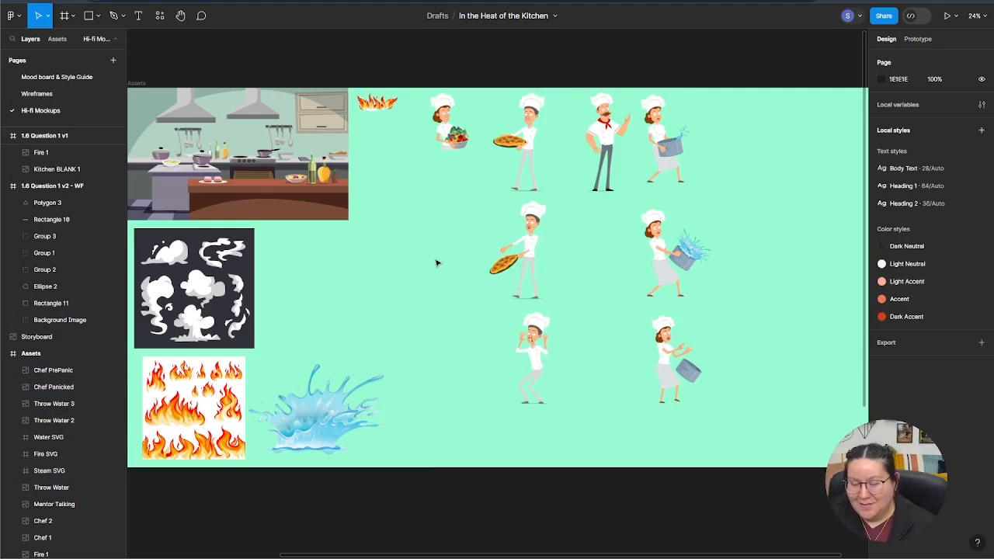
scroll(608, 127, "up", 5)
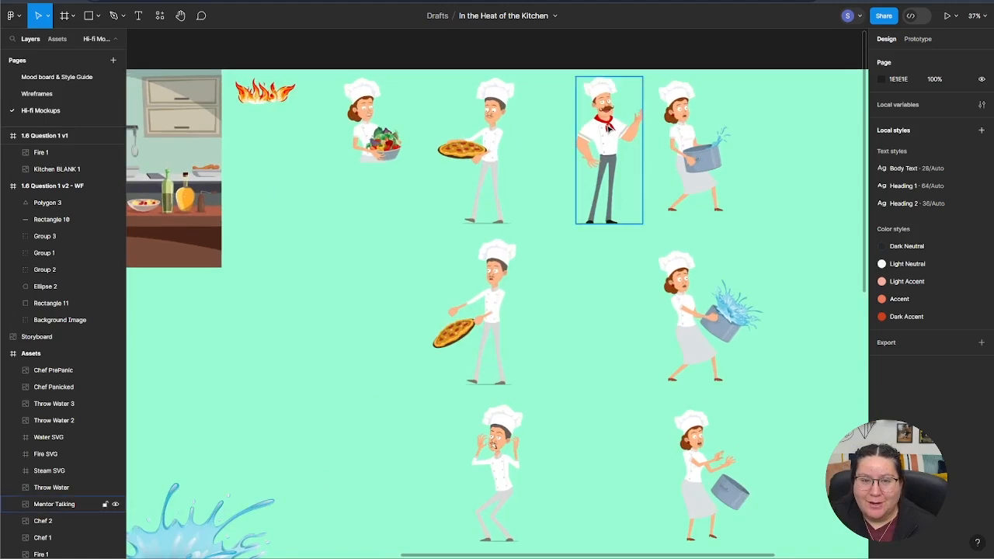
scroll(608, 126, "down", 6)
scroll(607, 129, "down", 1)
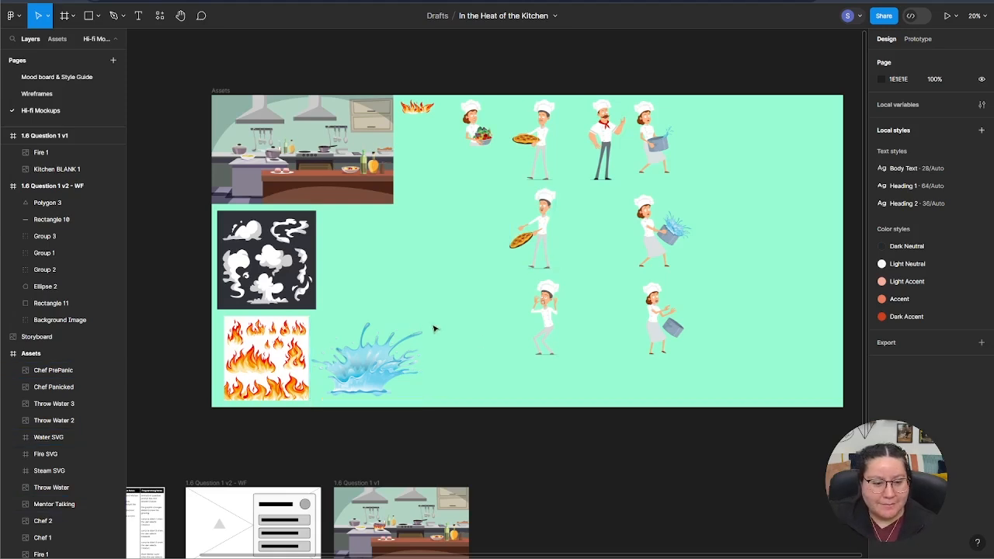
Step: Copy Chef 1, holding the vegetable bowl, into the 1.6 Question 1 v1 frame and place her behind the counter at about X 951, Y 39
left_click(482, 120)
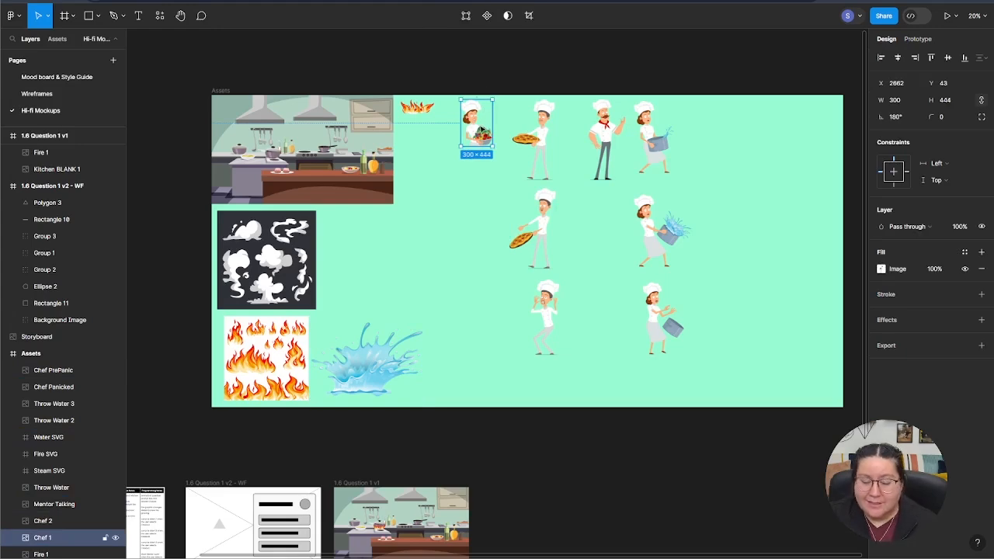
scroll(481, 328, "down", 5)
scroll(482, 328, "up", 3)
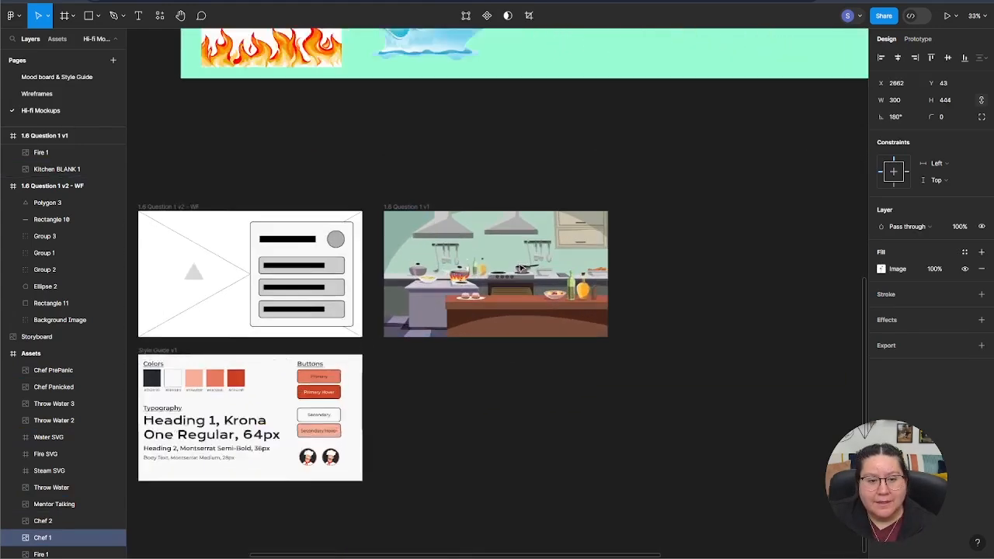
scroll(524, 268, "up", 3)
left_click(526, 289)
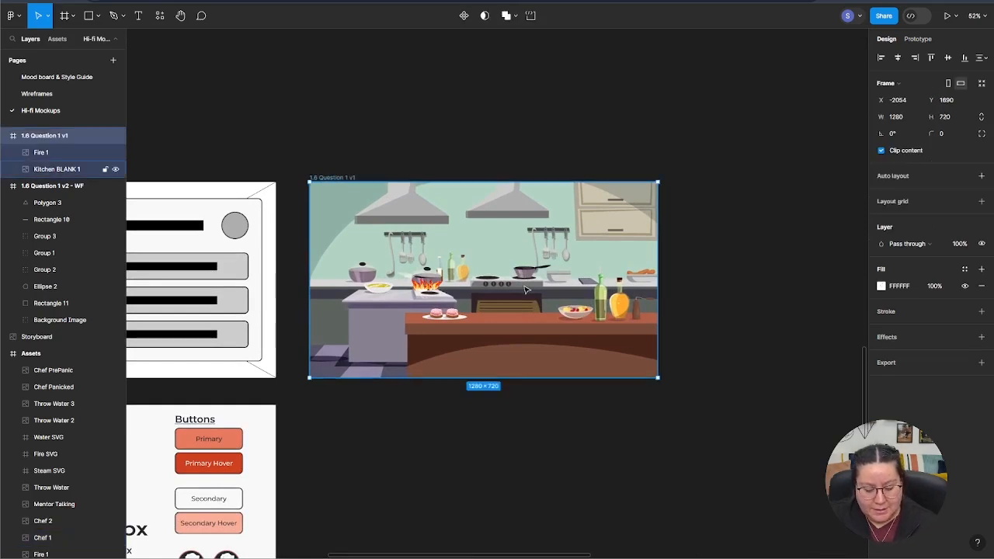
key("ctrl+v")
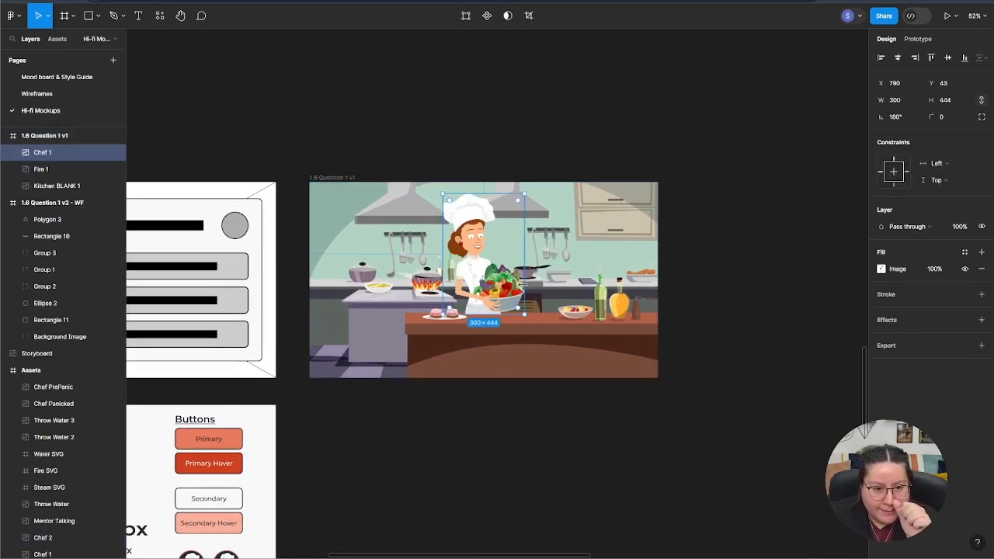
left_click_drag(497, 282, 548, 282)
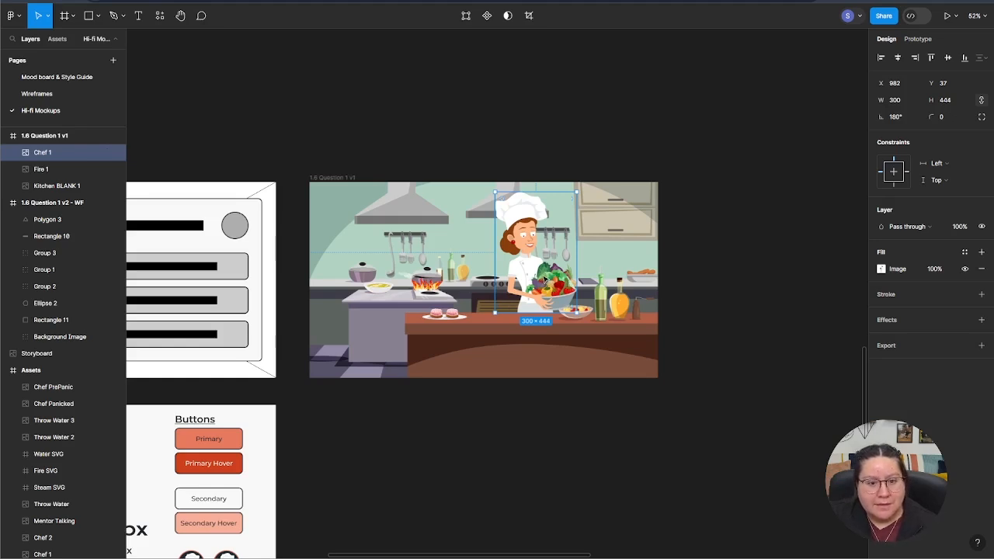
mouse_move(546, 283)
left_mouse_down()
mouse_move(629, 278)
mouse_move(536, 282)
left_mouse_up()
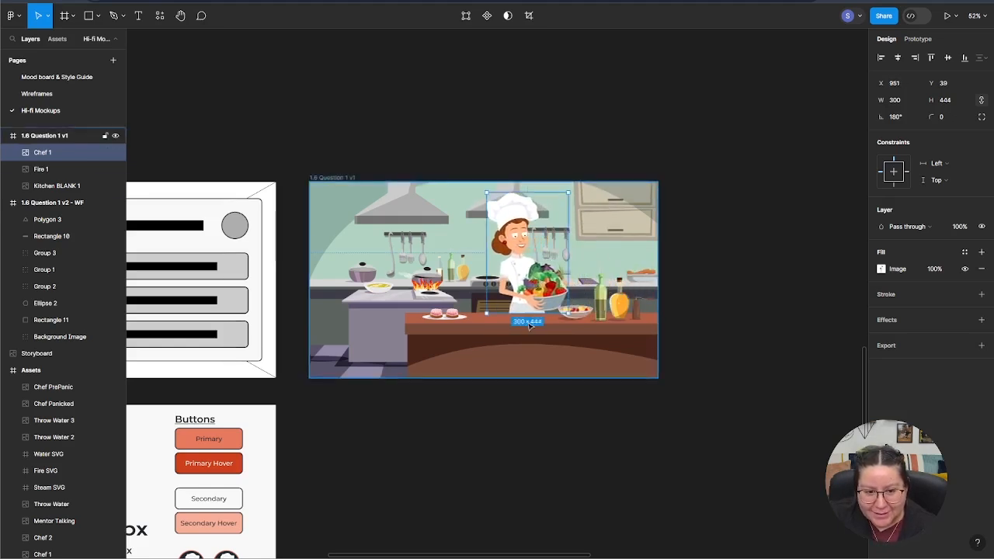
Step: Raise Chef 1 slightly so the cut-off at her waist meets the counter's back edge, at Y 37
scroll(535, 296, "up", 10)
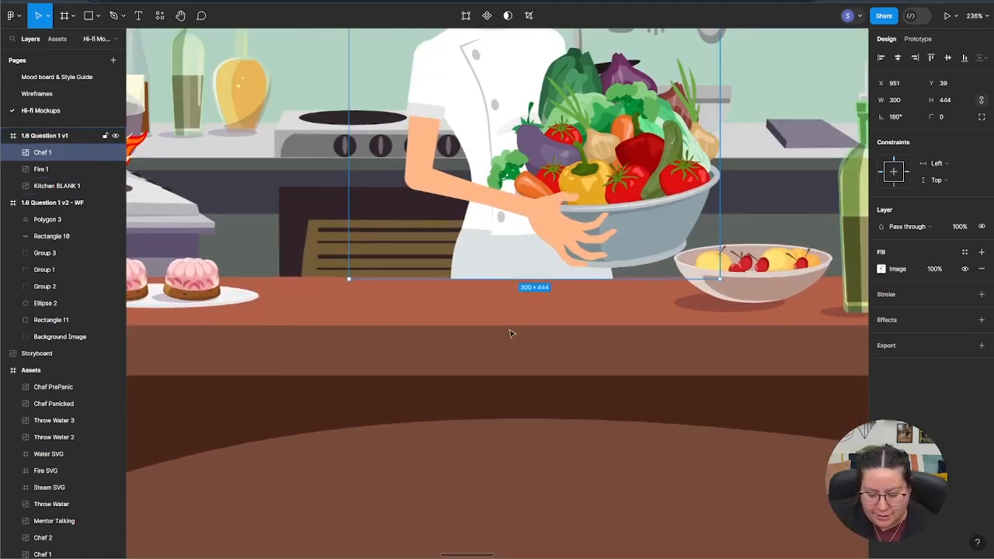
key("Up")
key("Up")
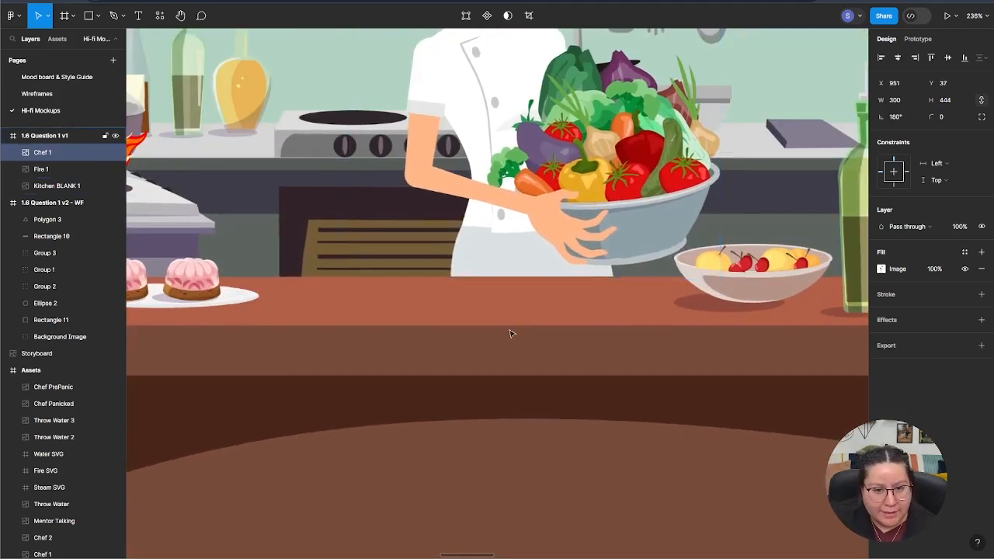
key("Down")
key("Up")
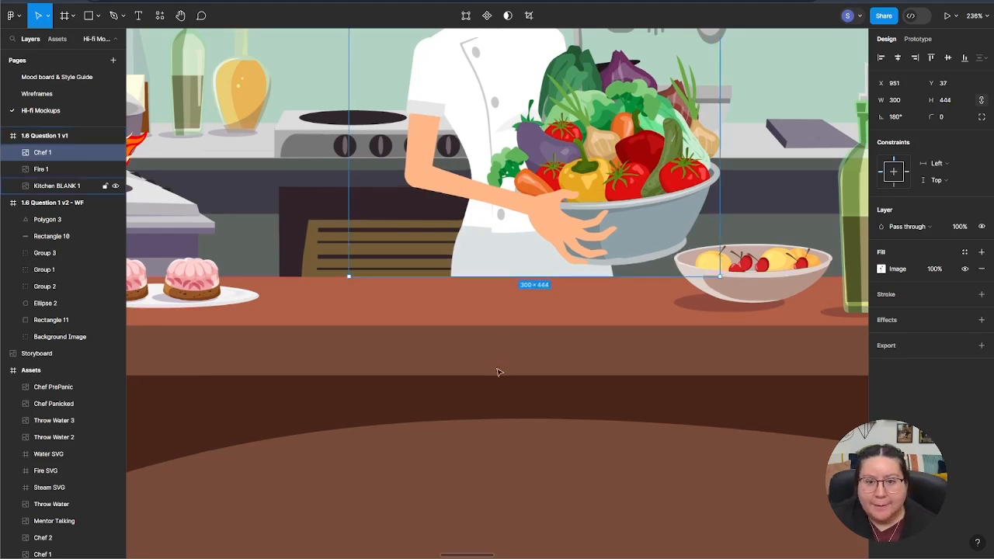
scroll(507, 350, "down", 5, "ctrl")
scroll(501, 371, "down", 4)
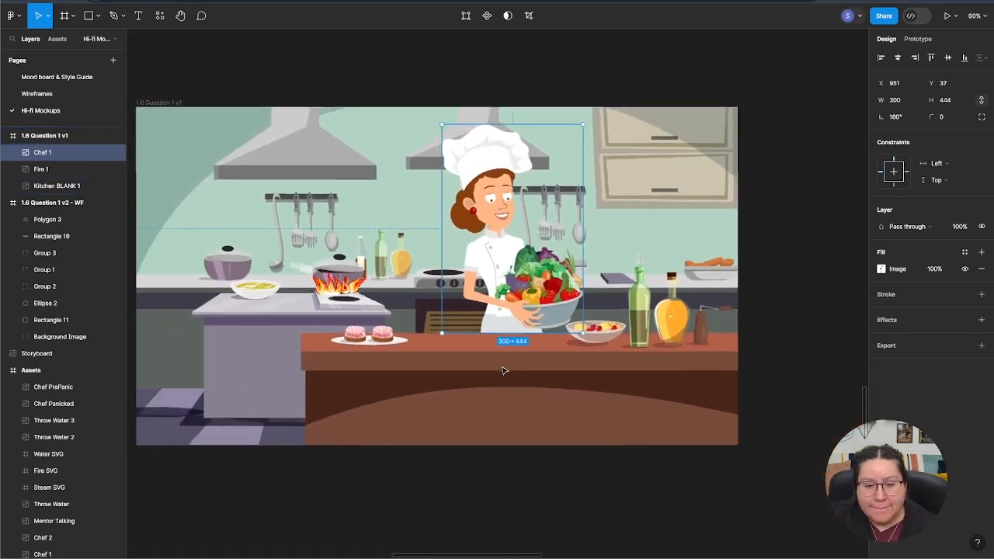
Step: Shift Chef 1 left along the counter to X 940
key("Left")
key("Left")
key("Left")
key("Left")
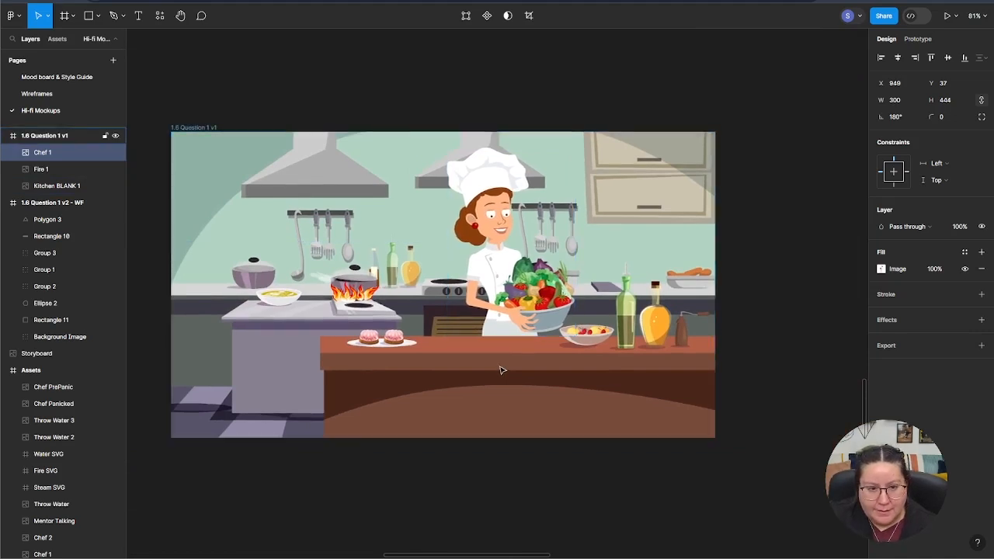
key("Right")
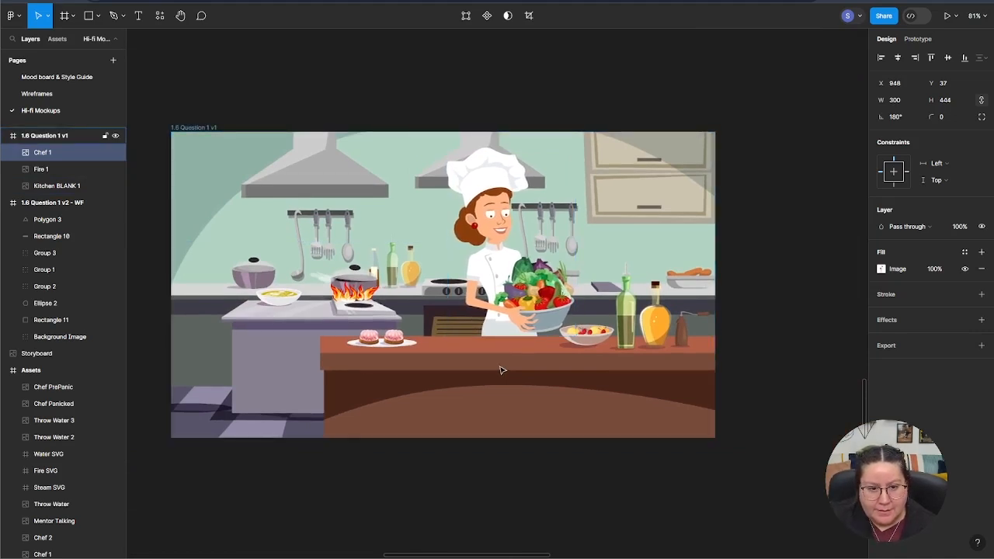
key("Left")
key("Left")
key("Left")
key("Left")
key("Left")
key("Left")
key("Left")
key("Left")
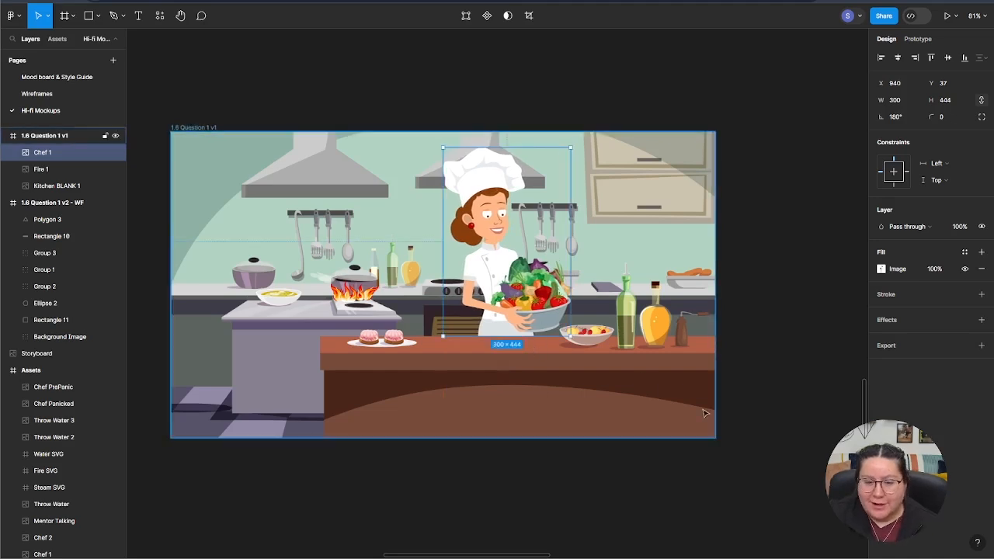
Step: Copy Chef 2, holding the pizza, from the Assets frame into the 1.6 Question 1 v1 frame
scroll(697, 442, "down", 3)
scroll(708, 475, "left", 2)
scroll(706, 473, "down", 2)
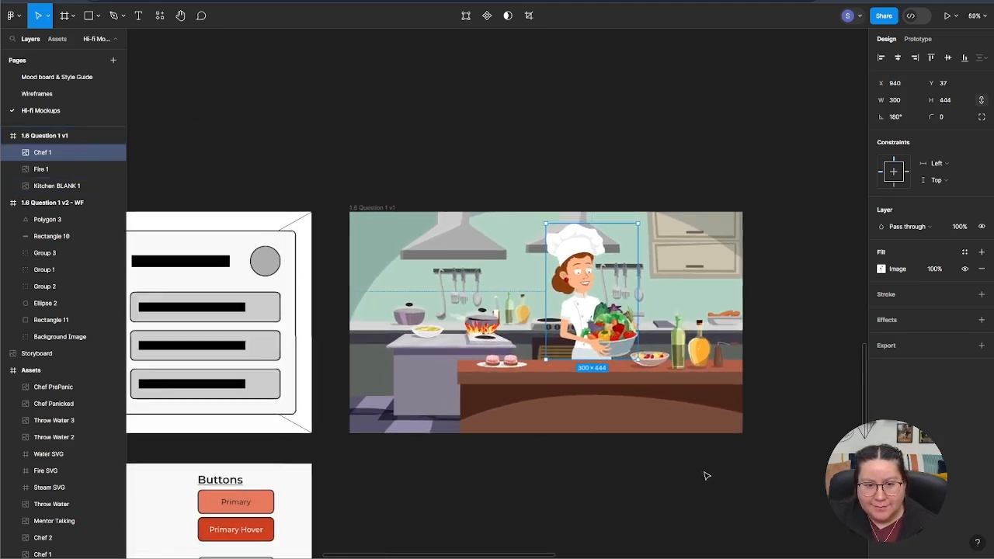
scroll(705, 475, "down", 3)
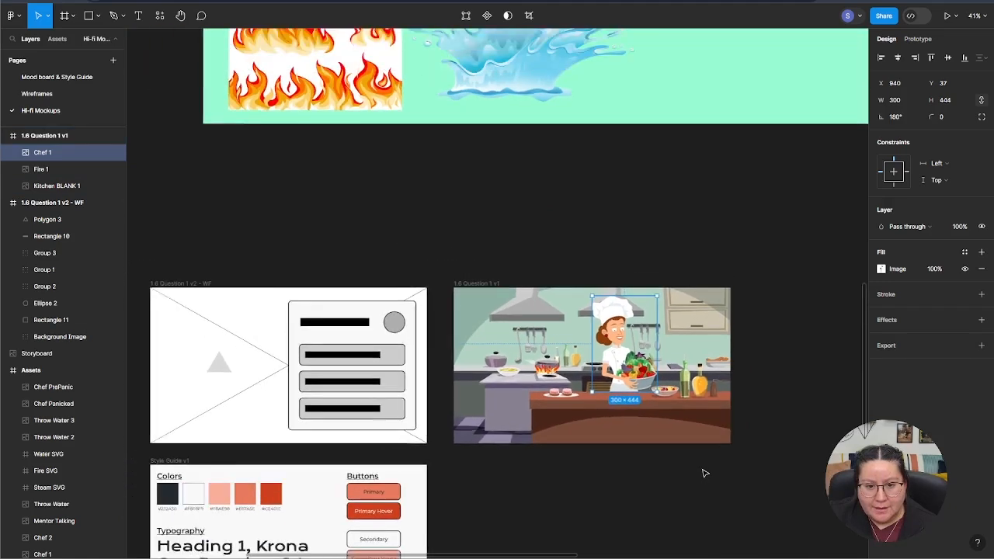
scroll(706, 346, "down", 4)
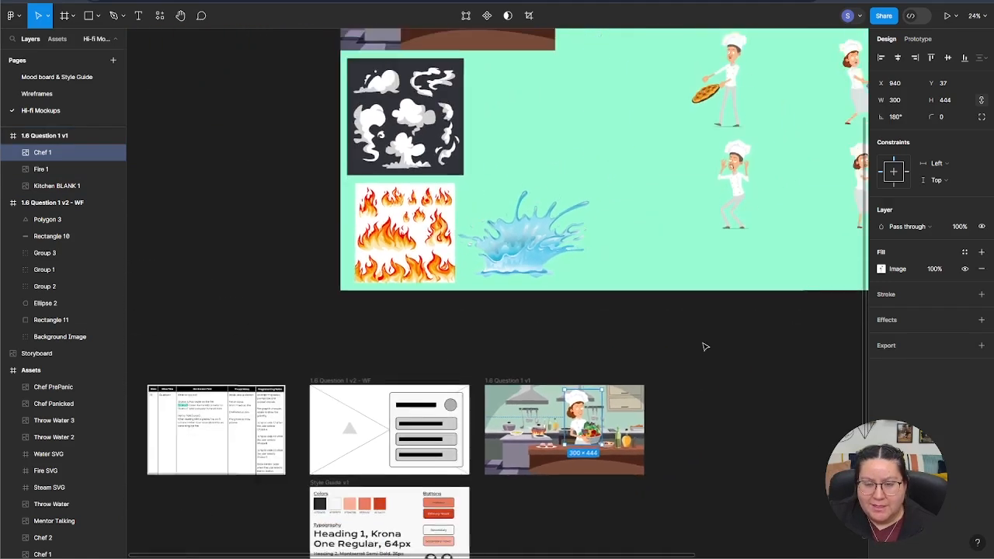
scroll(705, 346, "down", 2)
left_click(724, 94)
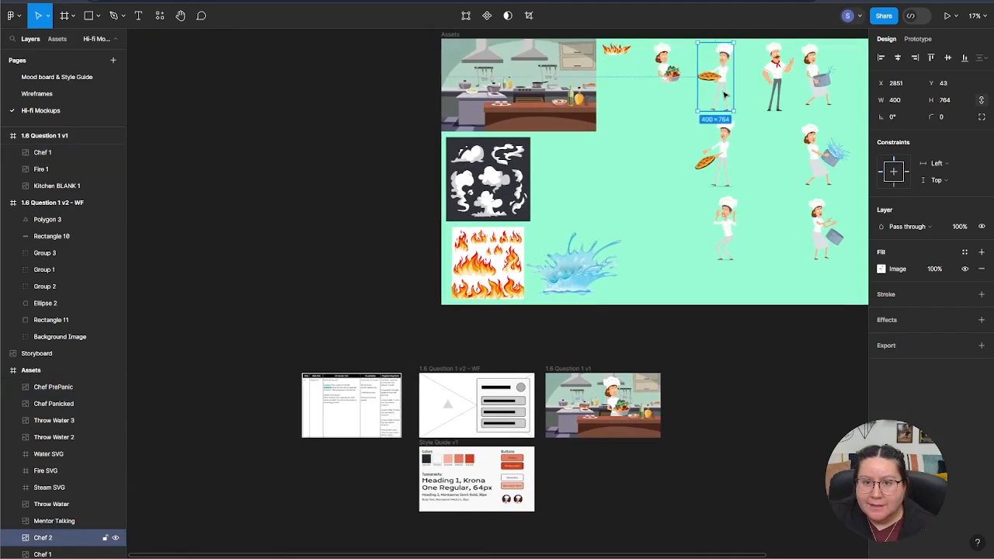
scroll(684, 302, "down", 1)
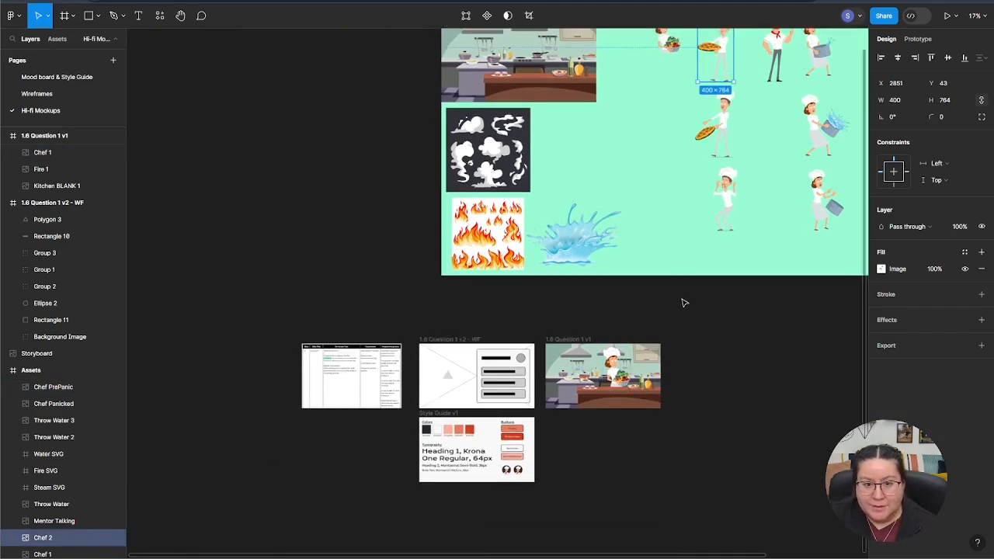
left_click(561, 362)
left_click(561, 362)
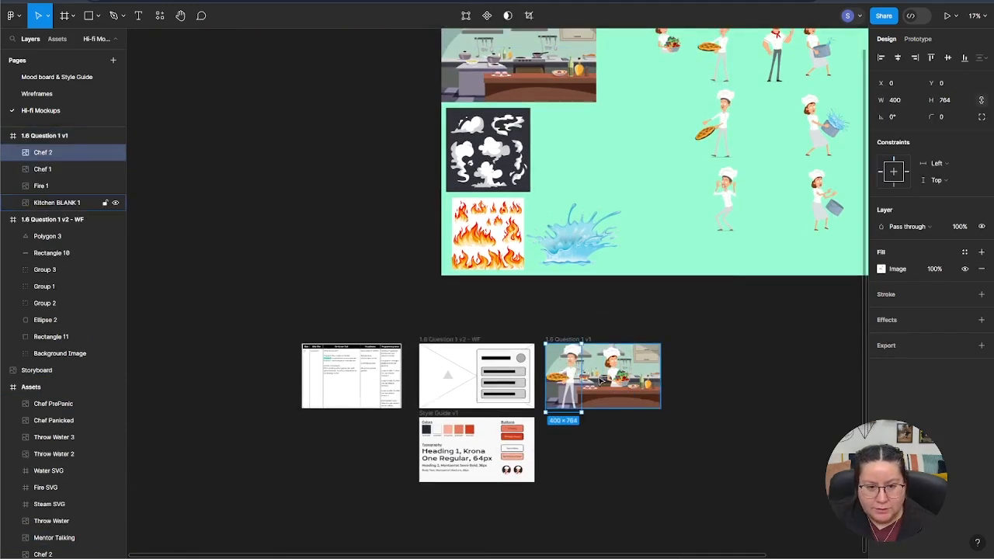
Step: Scale Chef 2 and Chef 1 down together proportionally to about 856 × 696 overall
scroll(567, 365, "up", 10)
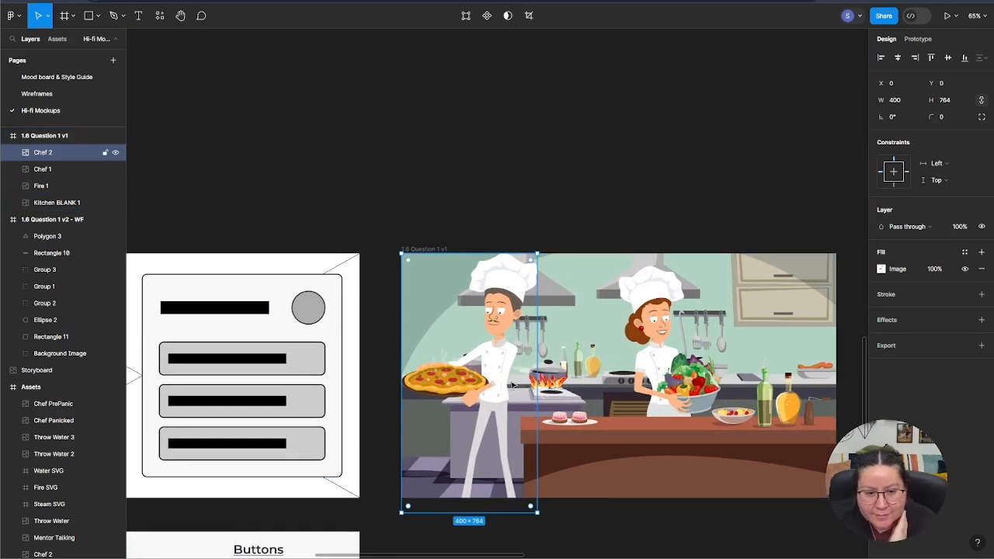
left_click(650, 356, "shift")
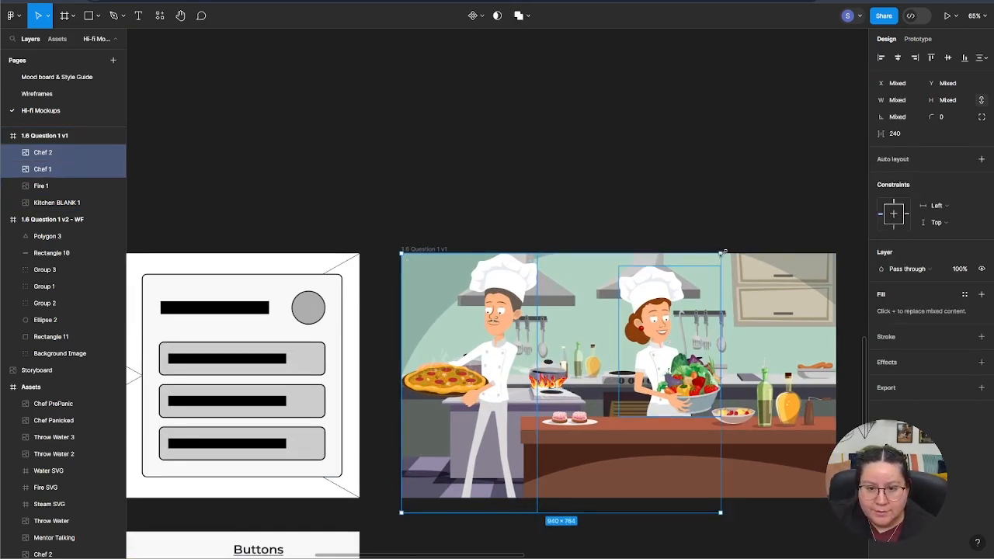
left_click_drag(720, 250, 692, 277)
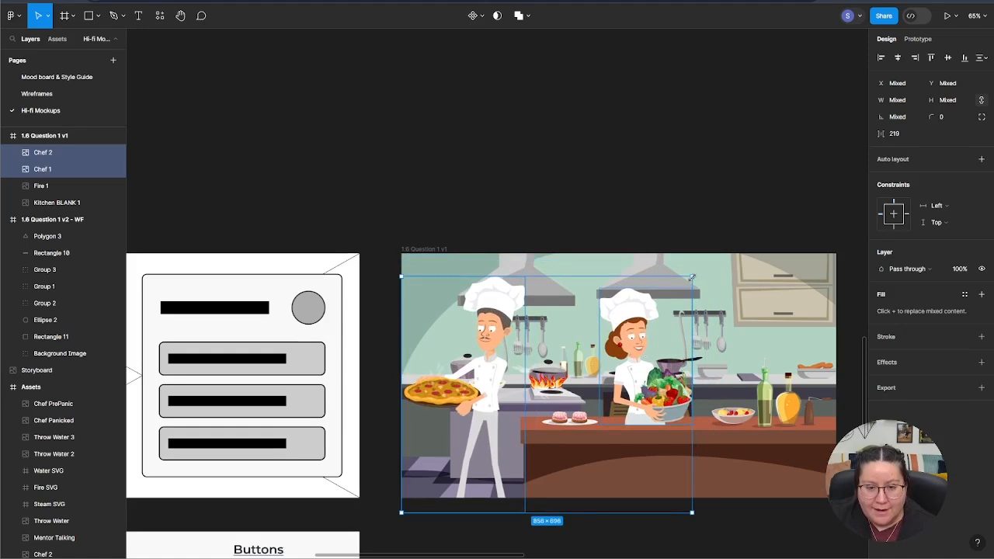
Step: Examine the alternative chef poses in the Assets frame, including the pre-panic, panicked and water-throwing versions
scroll(672, 138, "up", 10)
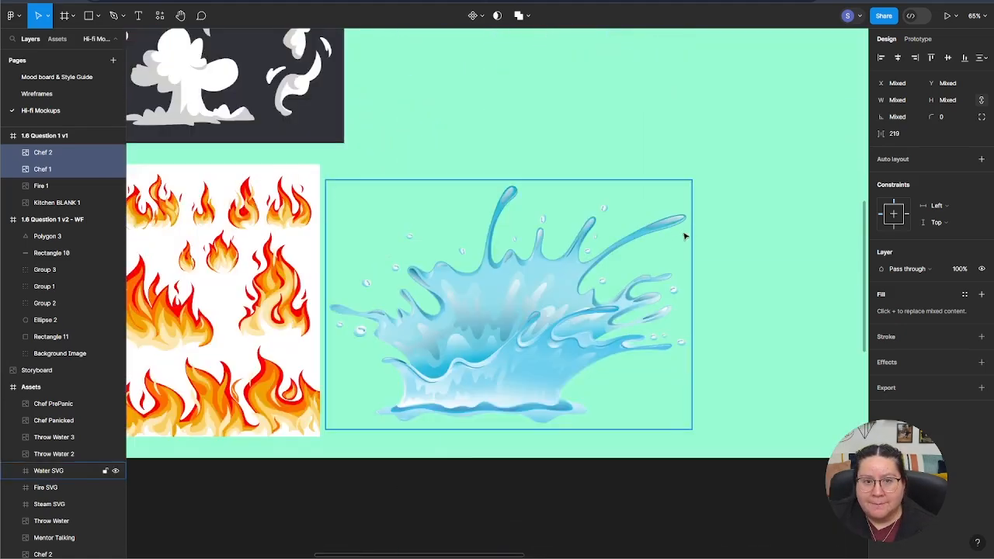
scroll(684, 236, "down", 10)
left_click_drag(768, 295, 501, 386)
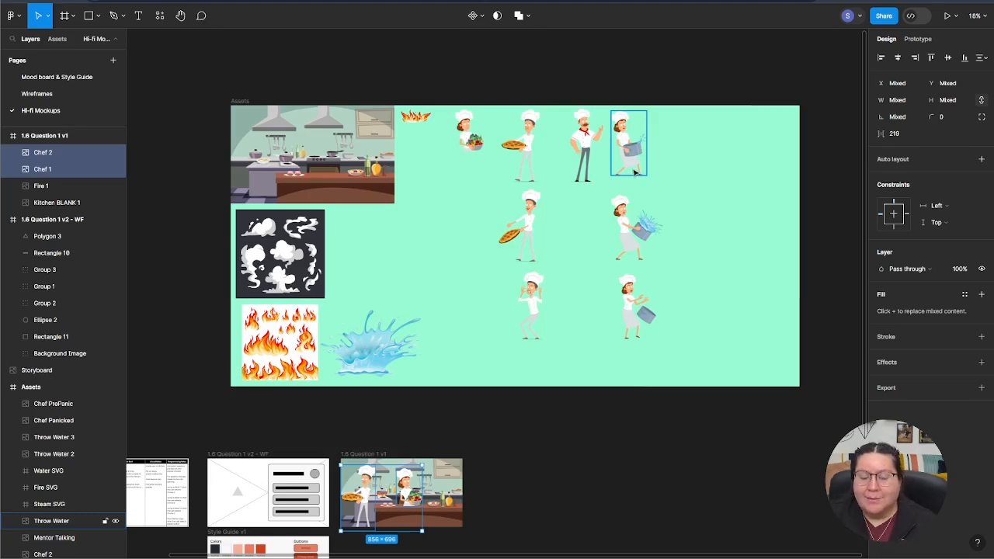
left_click(539, 229)
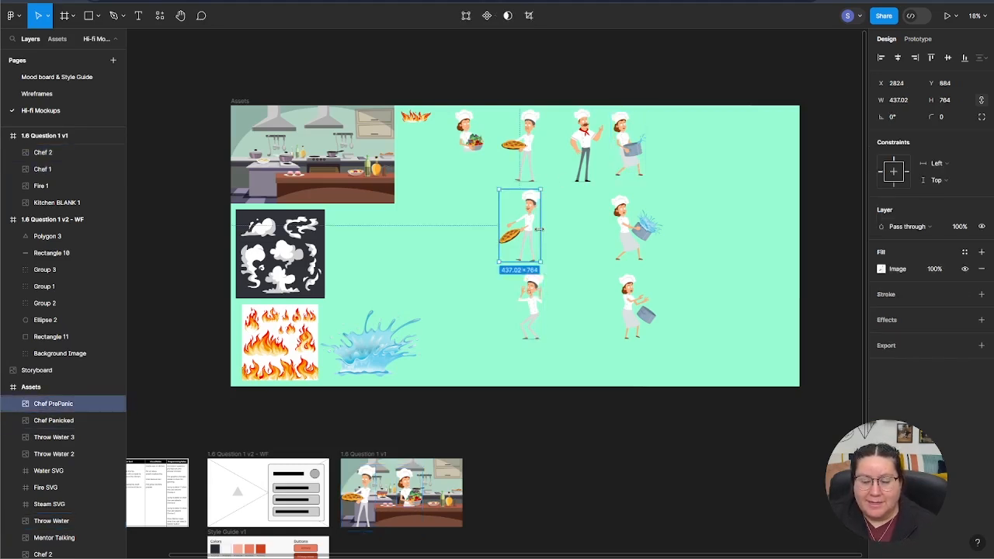
left_click(536, 307)
left_click(623, 305)
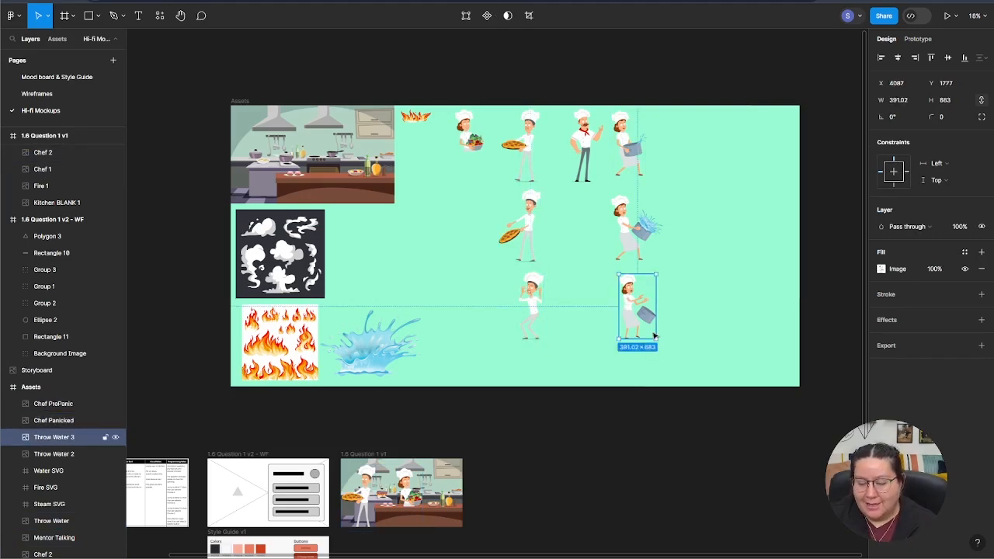
scroll(564, 344, "down", 3)
scroll(544, 396, "up", 5)
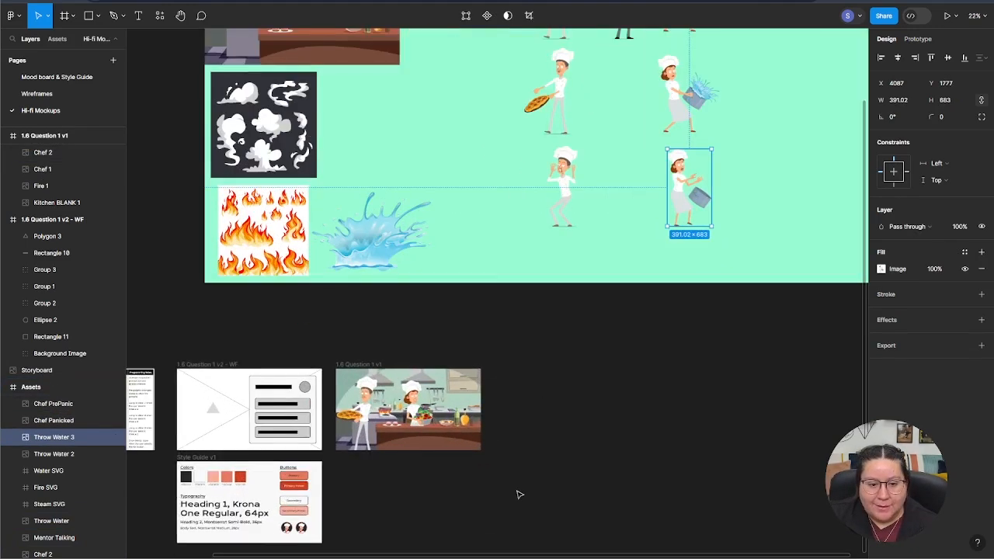
scroll(588, 469, "up", 2)
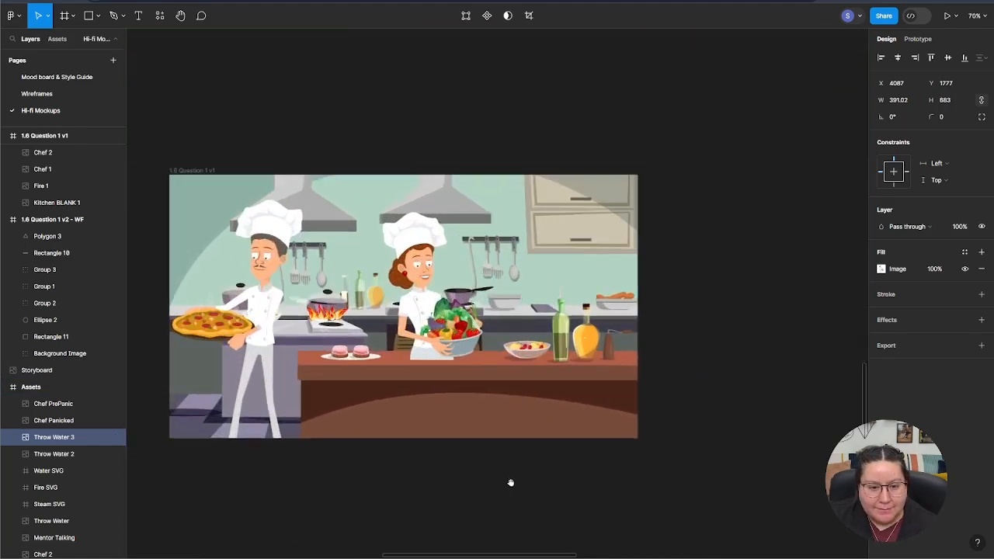
Step: Scale both chefs down together to about 793 px overall width and move them up so Chef 2's feet fit inside the frame
left_click(360, 311)
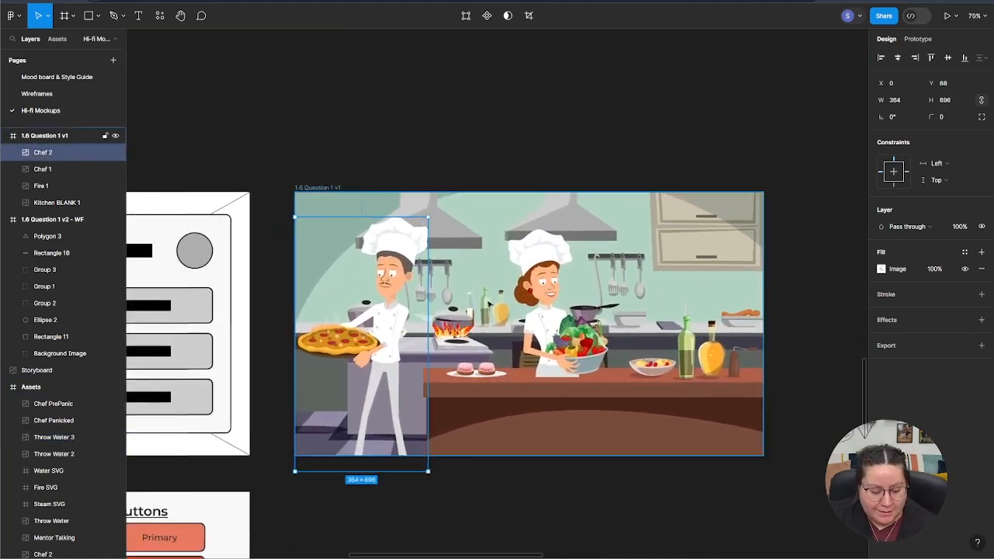
left_click(535, 302, "shift")
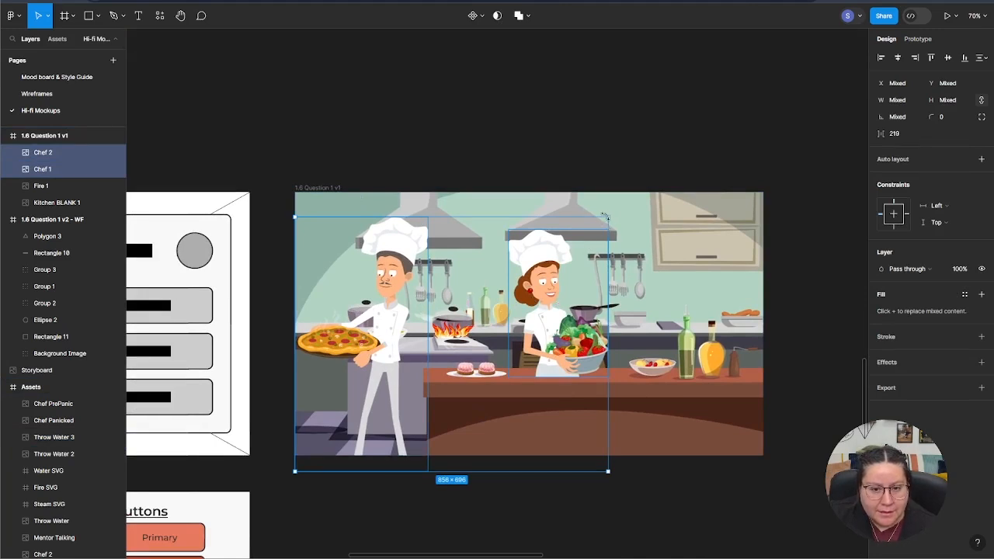
left_click_drag(608, 218, 585, 235)
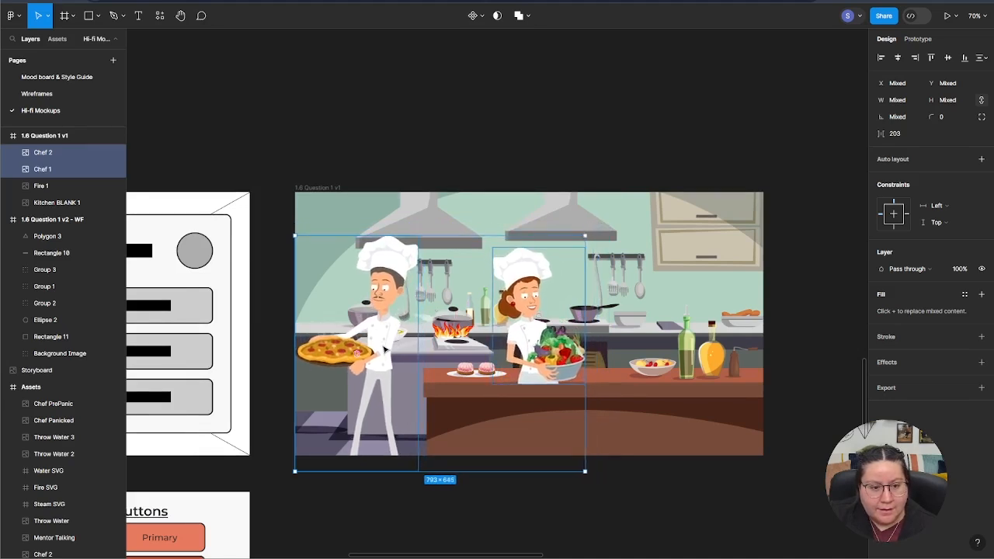
left_click_drag(384, 349, 385, 326)
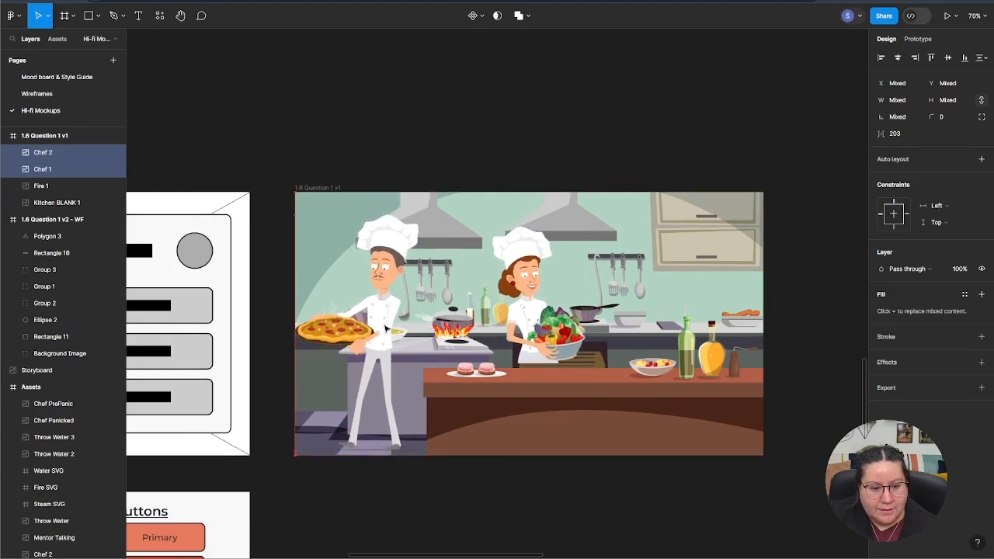
Step: Move Chef 1 right and slightly down behind the counter to about X 905, Y 106
left_click(525, 531)
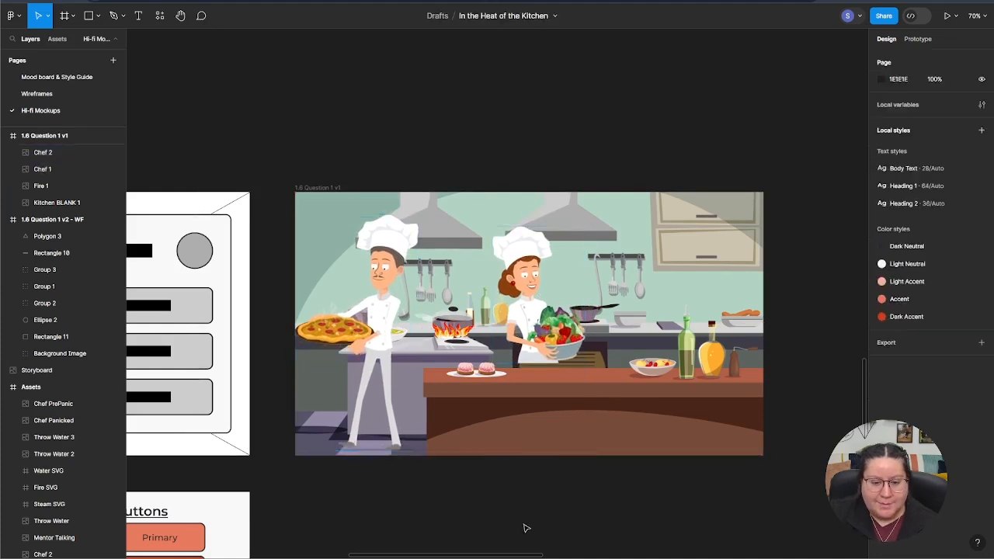
left_click_drag(542, 343, 581, 347)
key("Down")
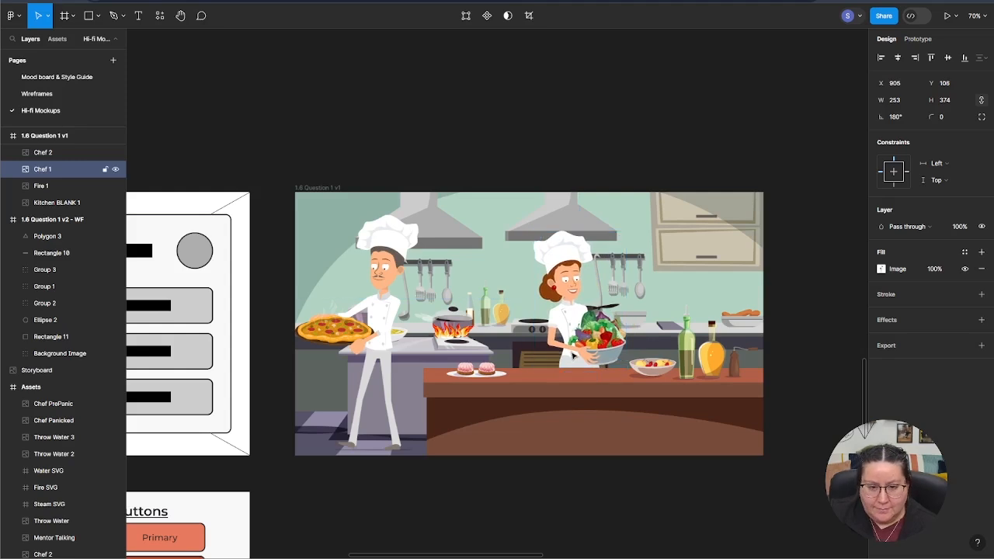
left_click(652, 476)
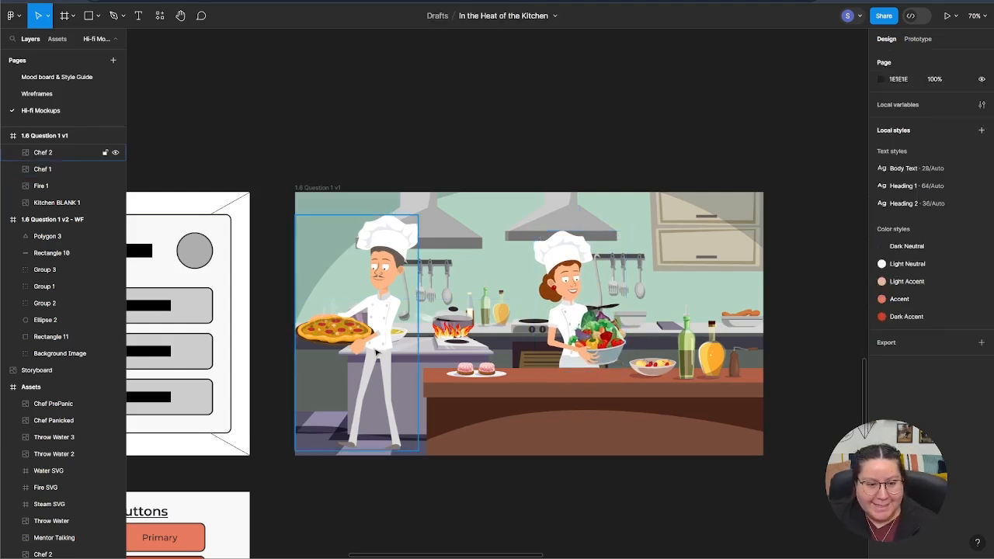
Step: Shift Chef 2 left, partly past the frame's edge and away from the burning pot, to X -66
left_click(69, 153)
key("Left")
key("Left")
key("Left")
key("Left")
key("Left")
key("Left")
key("Left")
key("Left")
key("Left")
key("Left")
key("Left")
key("Left")
key("Left")
key("Left")
key("Left")
key("Left")
key("Left")
key("Left")
key("Left")
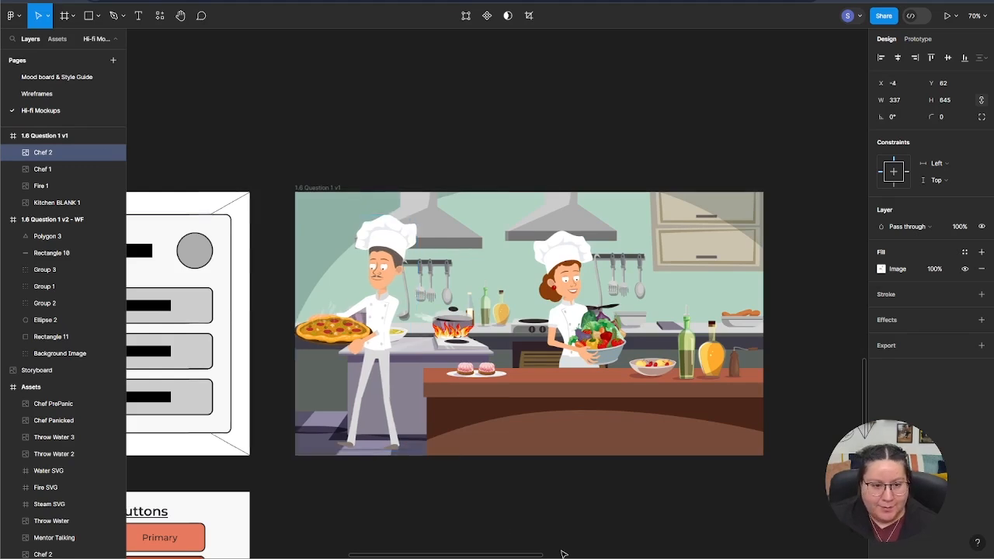
key("Left")
key("Left")
key("Left")
key("Left")
key("Left")
key("Left")
key("Left")
key("Left")
key("Left")
key("Left")
key("Left")
key("Left")
key("Left")
key("Left")
key("Left")
key("Left")
key("Left")
key("Left")
key("Left")
key("Left")
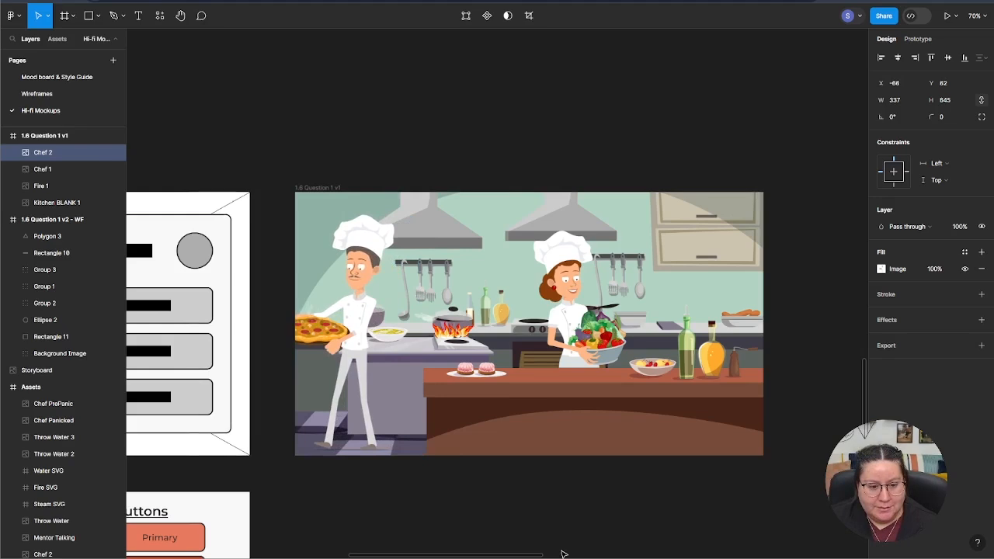
Step: Lower Chef 2 and fine-tune his placement beside the kitchen island to X -76, Y 70
key("Down")
key("Down")
key("Down")
key("Down")
key("Down")
key("Down")
key("Down")
key("Down")
key("Down")
key("Down")
key("Down")
key("Down")
key("Down")
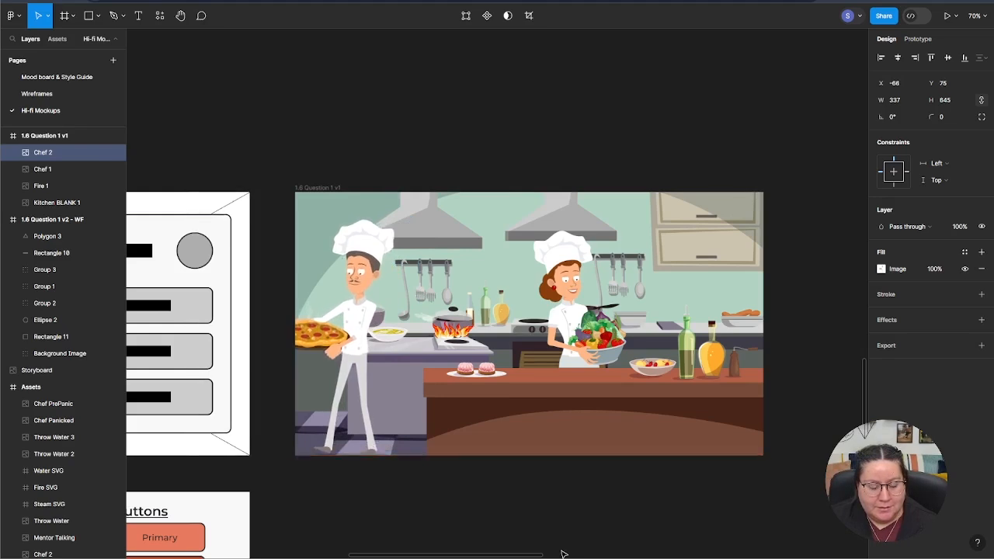
key("Up")
key("Left")
key("Left")
key("Left")
key("Left")
key("Left")
key("Left")
key("Left")
key("Left")
key("Left")
key("Left")
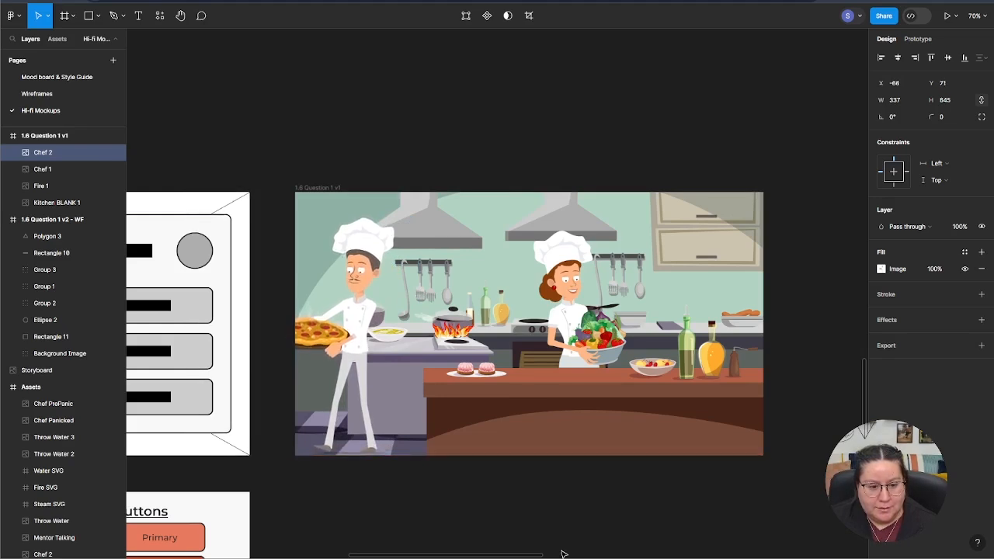
key("Up")
key("Up")
key("Up")
key("Up")
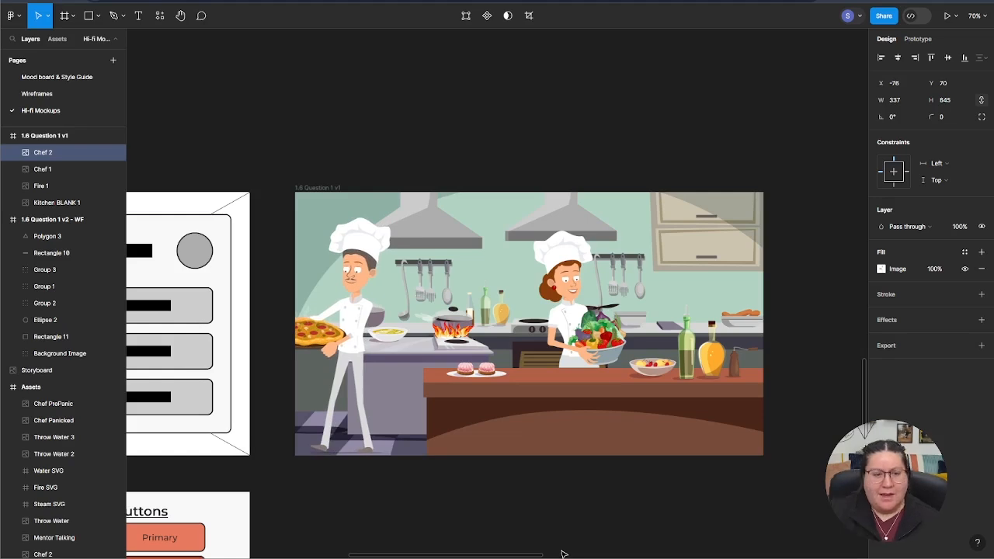
key("Escape")
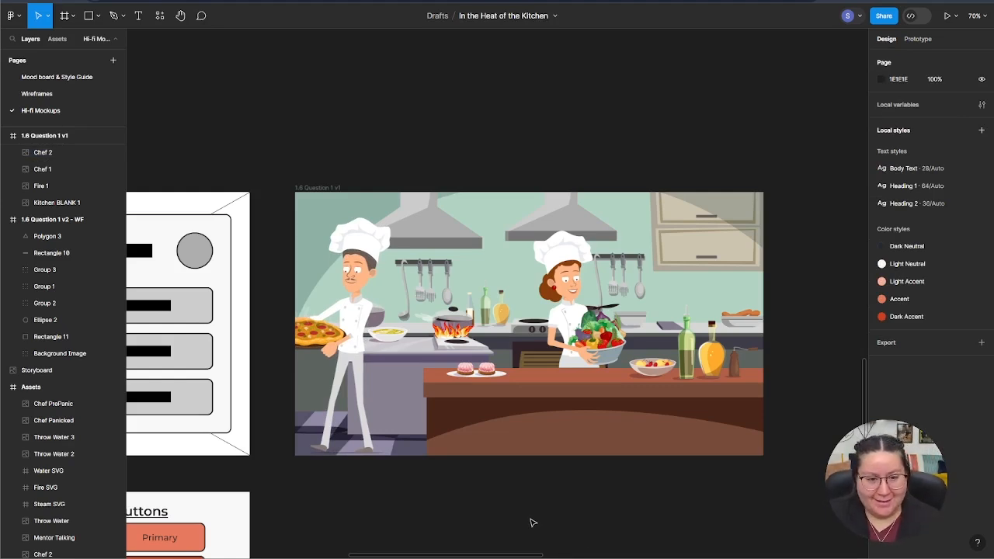
Step: Copy the wireframe's rounded 591 × 600 question panel and paste it into the 1.6 Question 1 v1 frame
scroll(534, 510, "down", 5)
left_click_drag(533, 509, 707, 439)
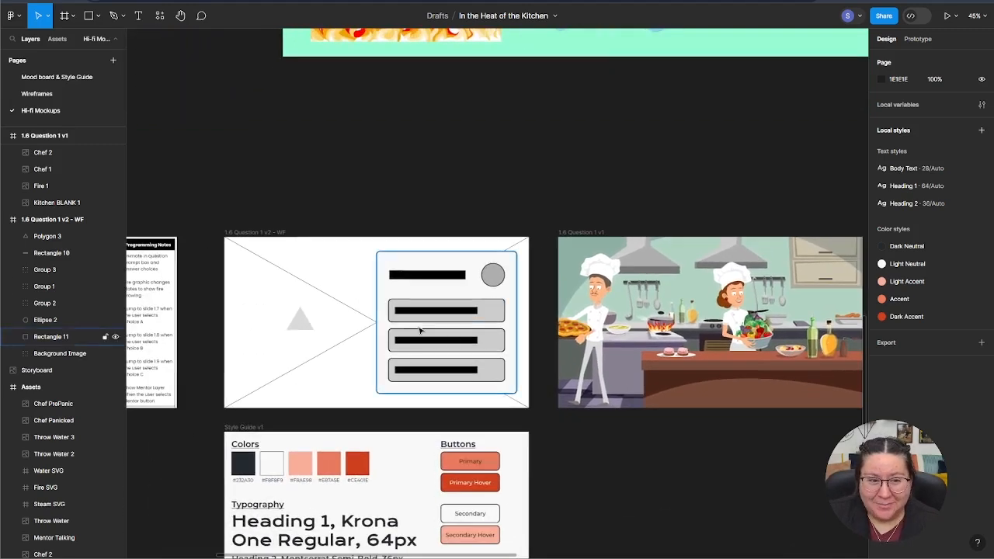
left_click(438, 266)
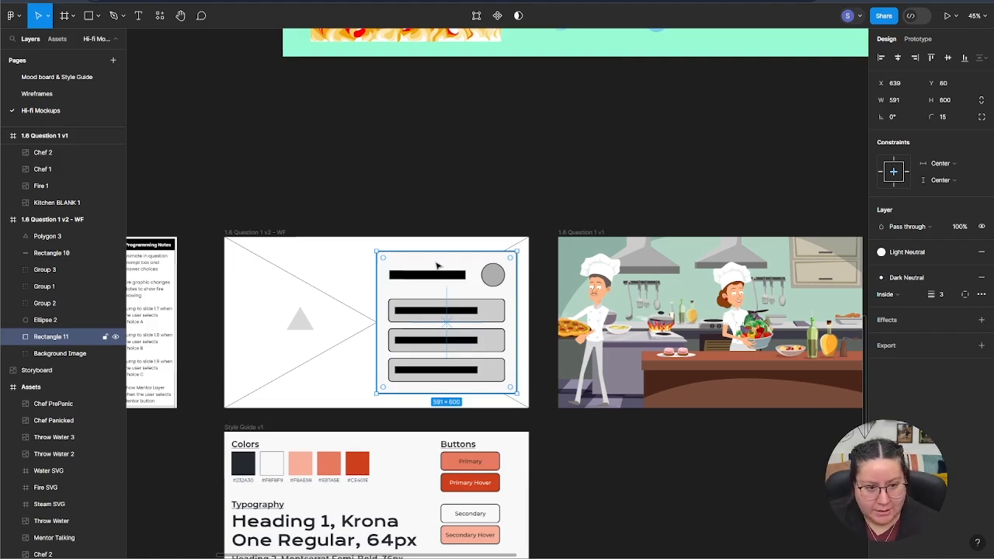
left_click_drag(675, 492, 536, 476)
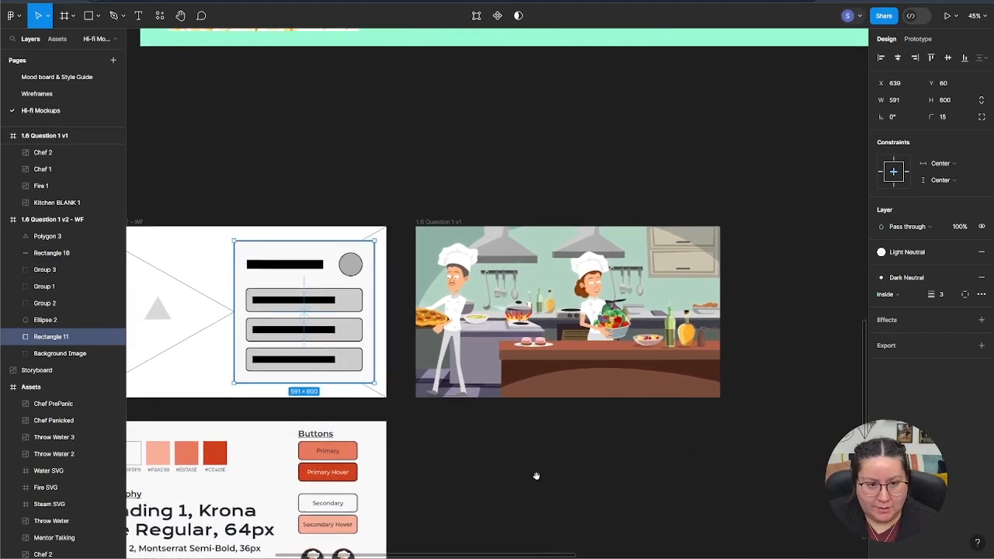
left_click(618, 350)
key("ctrl+v")
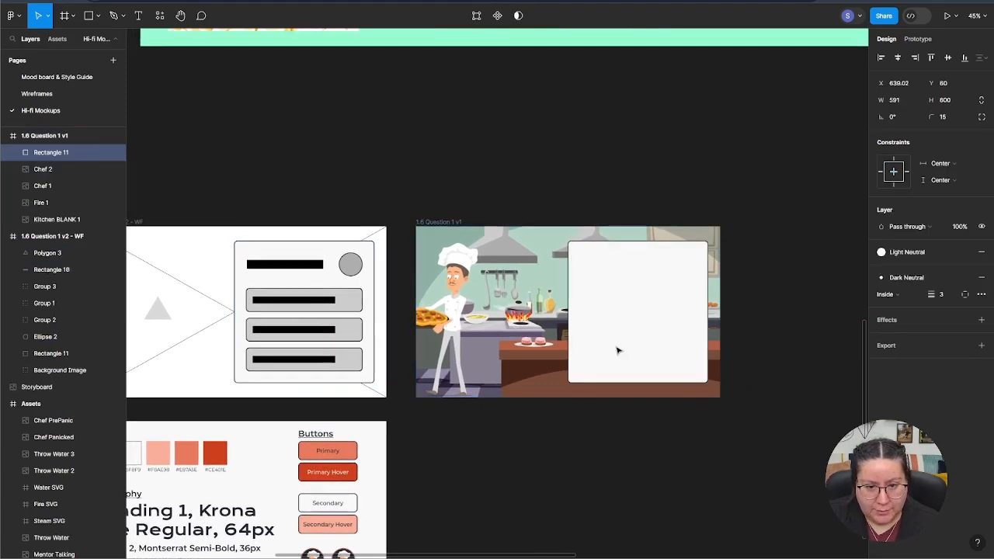
Step: Compare the pasted panel's spacing with the wireframe panel's and set its X position to 639
left_click(314, 253)
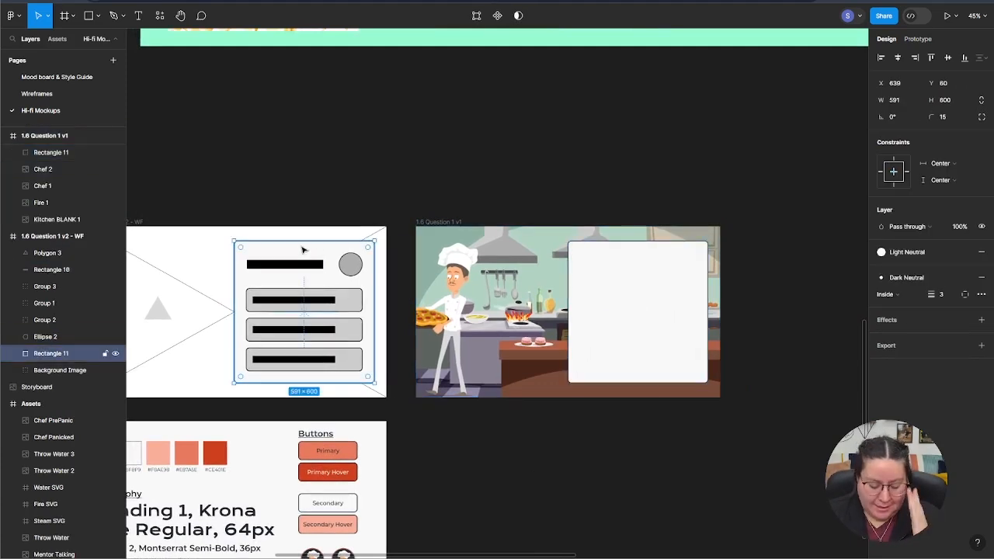
key("alt")
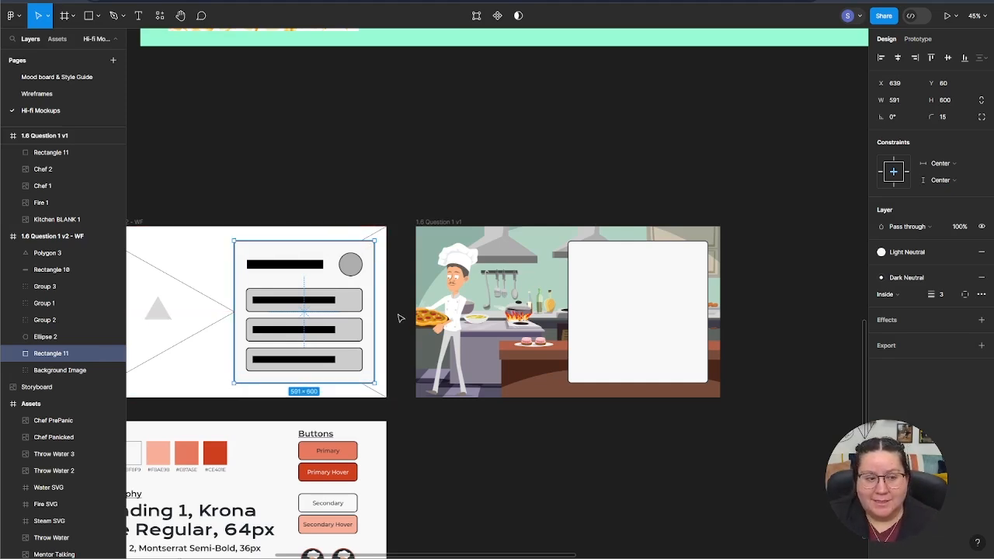
left_click(760, 304)
left_click(673, 305)
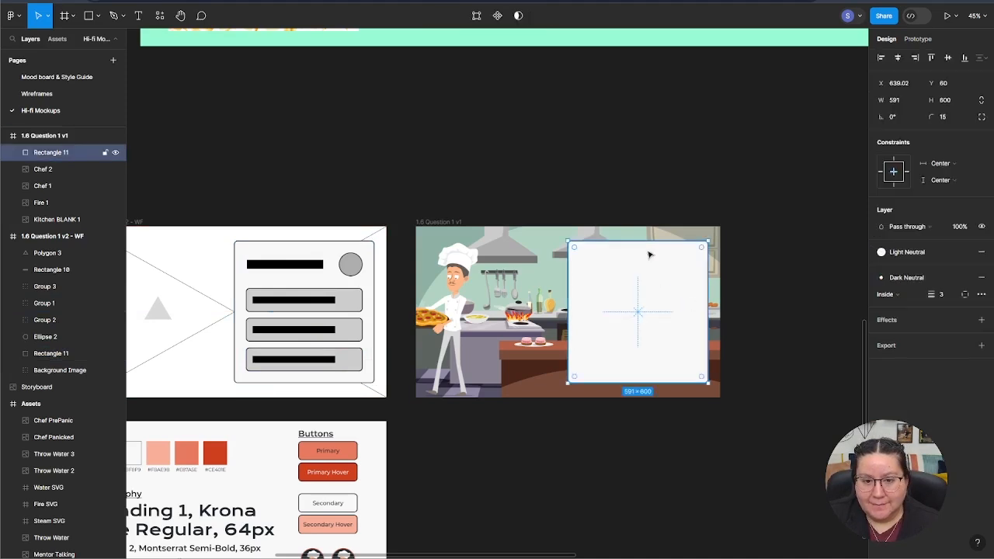
key("alt")
key("alt")
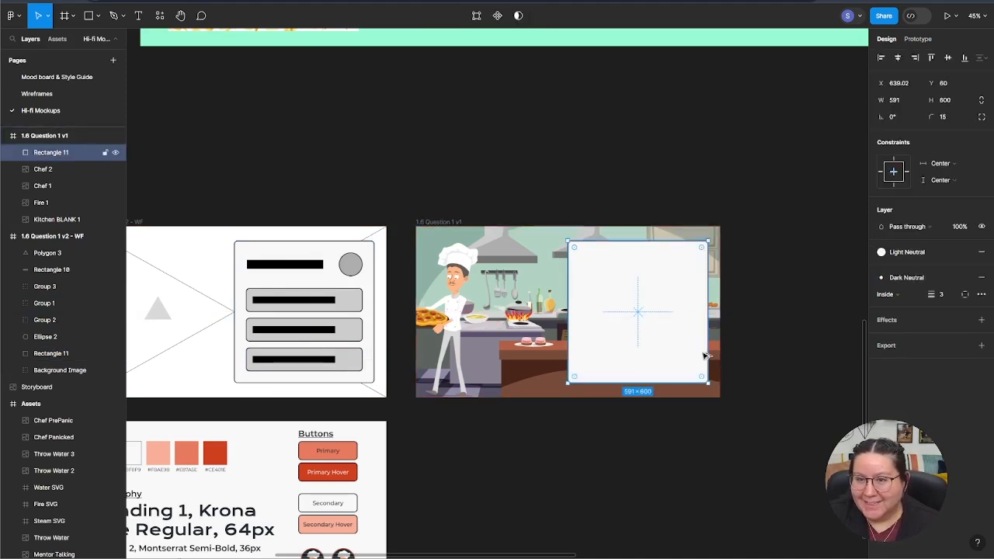
left_click(909, 86)
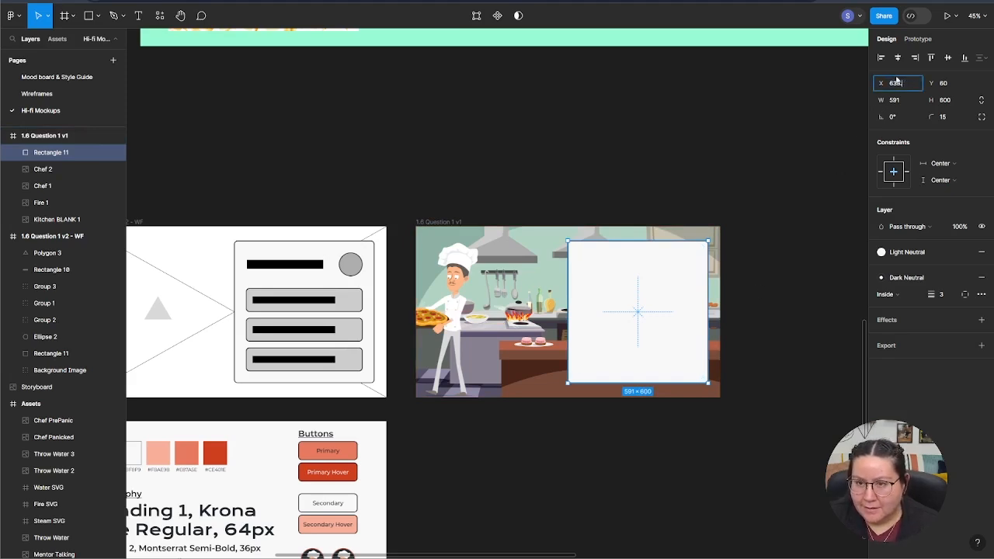
key("Return")
key("alt")
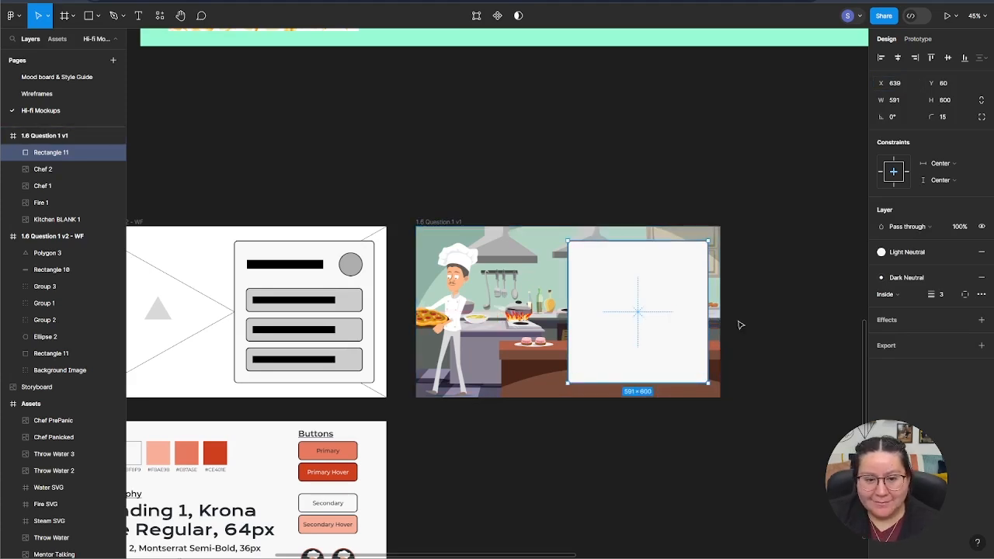
left_click(738, 324)
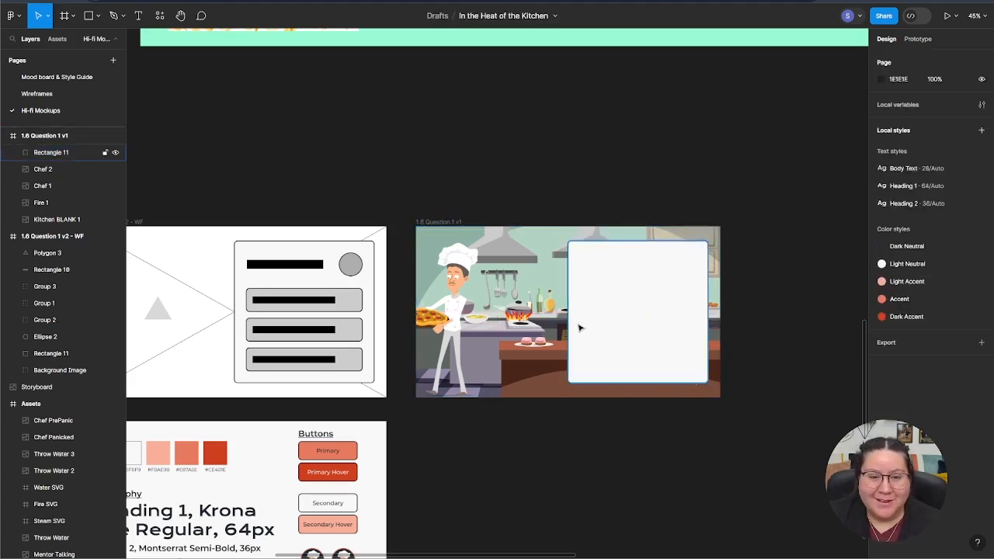
Step: Detach the Light Neutral style from the mockup panel's fill and set the fill's opacity to 90%
left_click(625, 329)
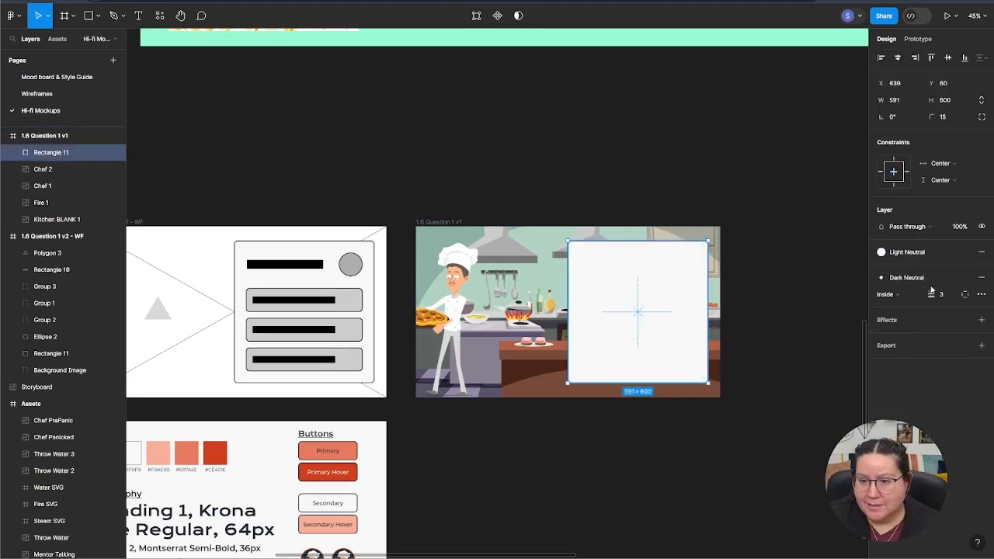
left_click(907, 251)
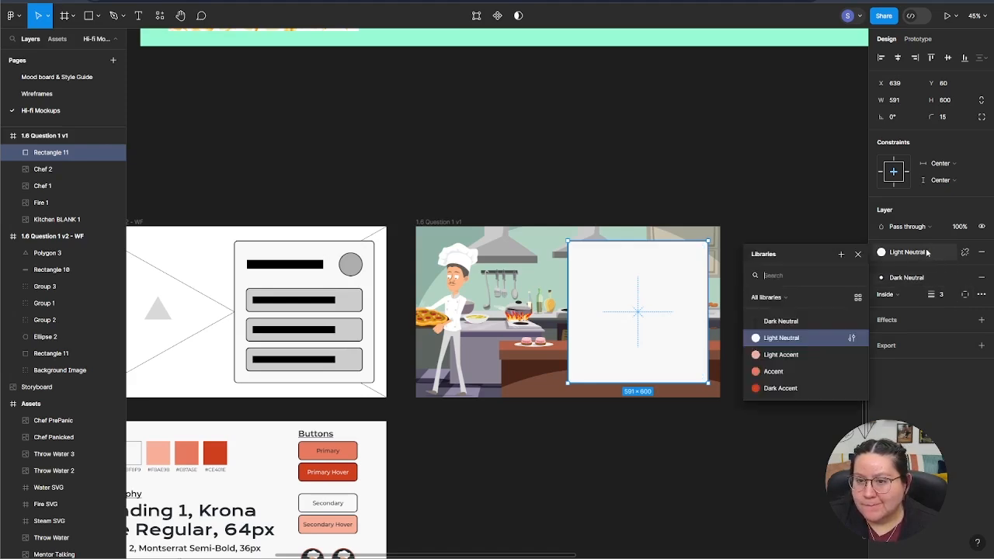
left_click(927, 251)
left_click(928, 251)
left_click(964, 252)
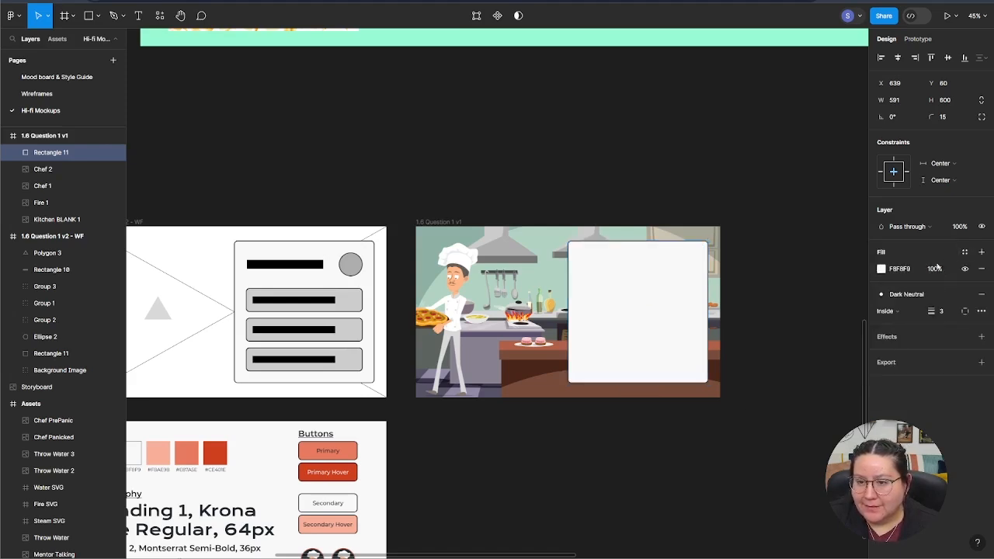
left_click(933, 269)
type("90")
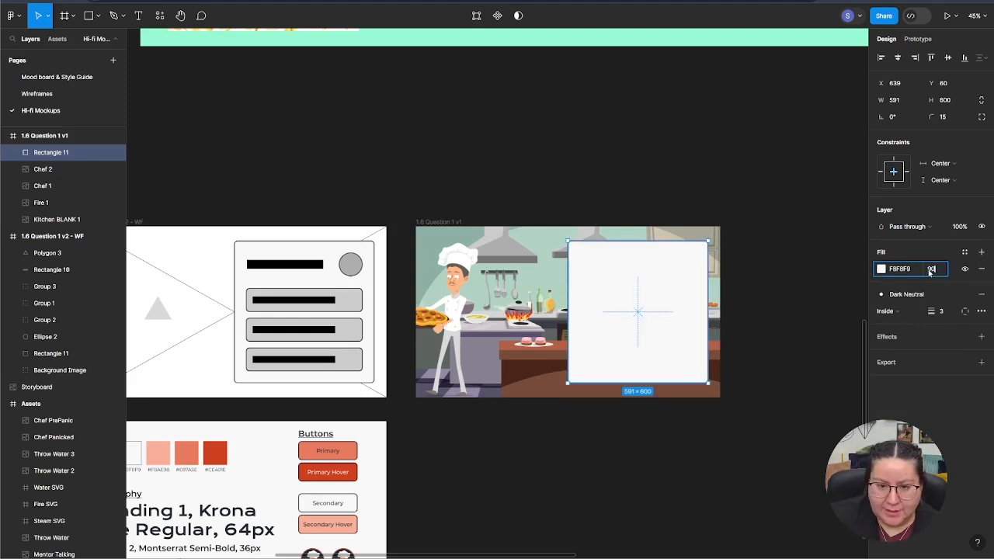
key("Return")
left_click(771, 342)
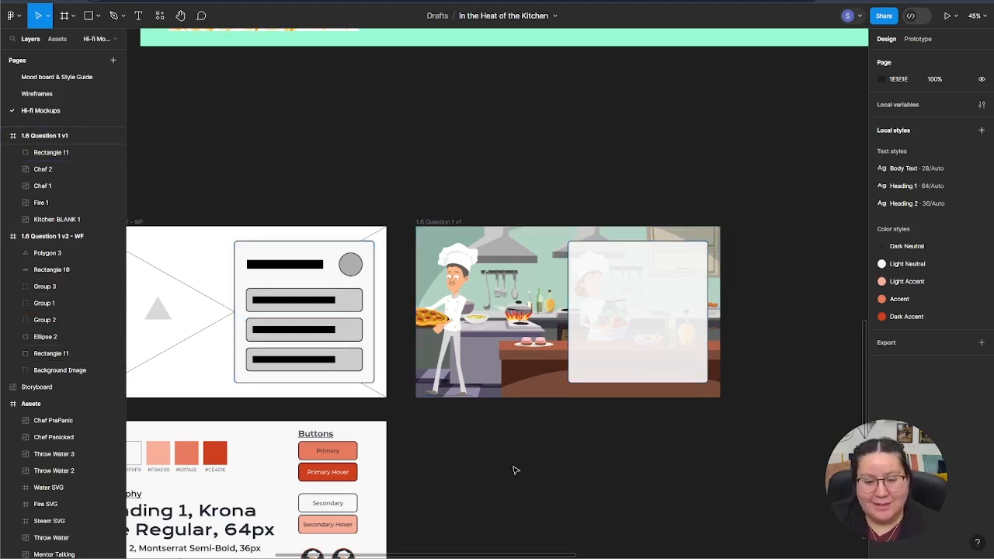
Step: Start a text layer near the top of the mockup panel and apply the Heading 2 text style
scroll(540, 476, "left", 3)
scroll(541, 475, "down", 2)
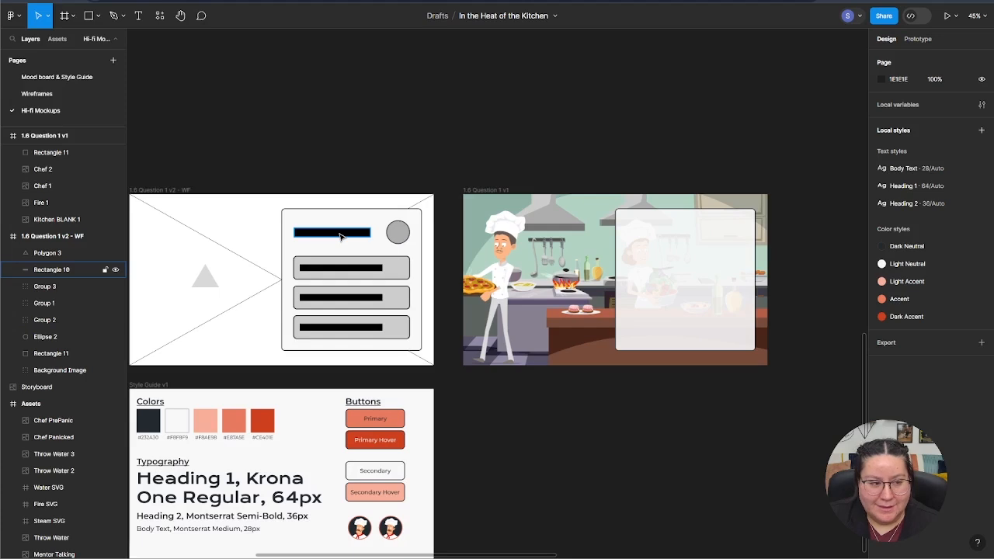
key("Escape")
left_click(139, 16)
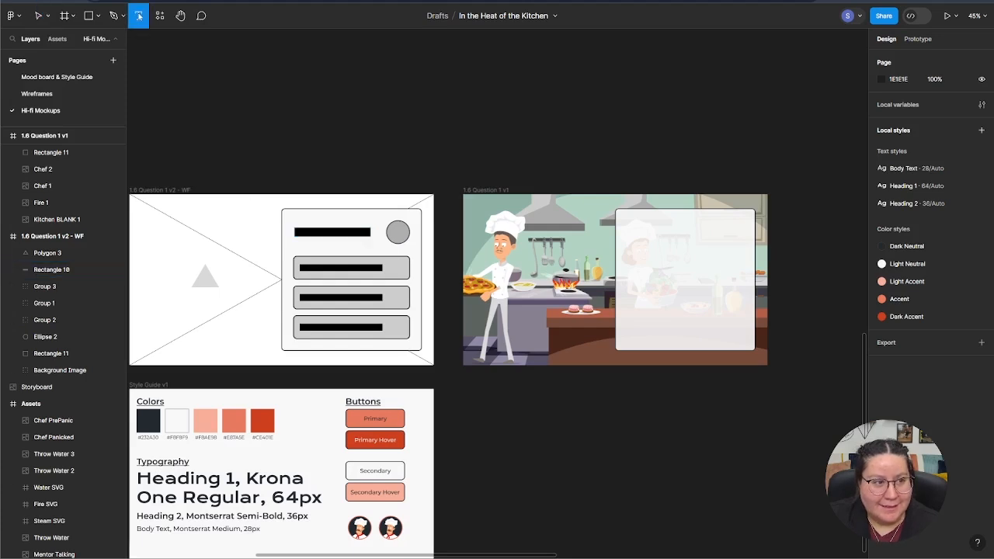
left_click(626, 228)
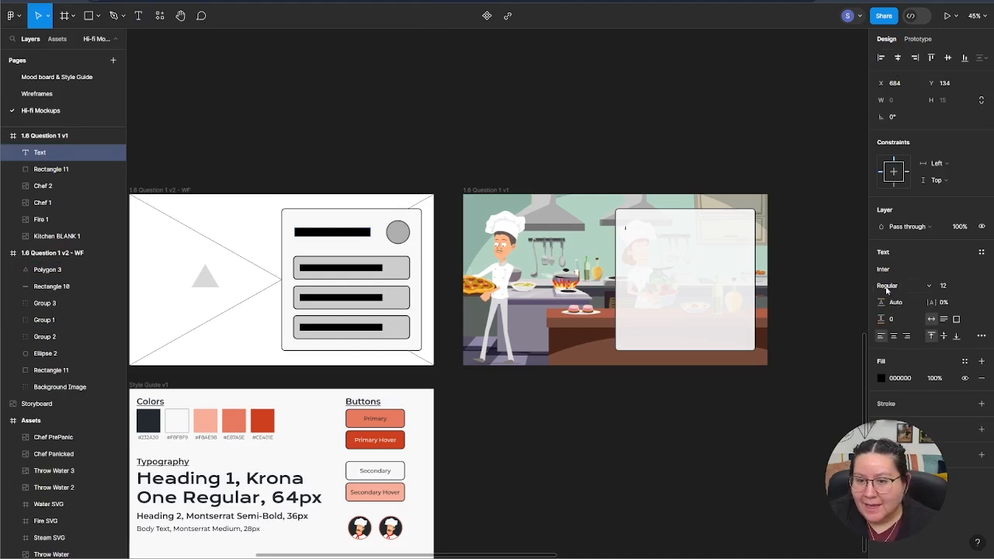
left_click(981, 254)
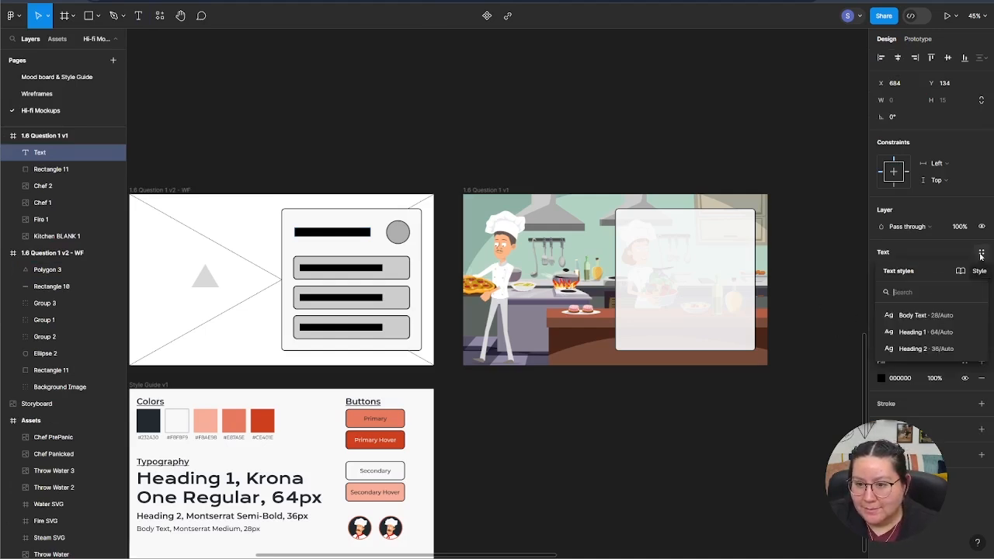
left_click(920, 349)
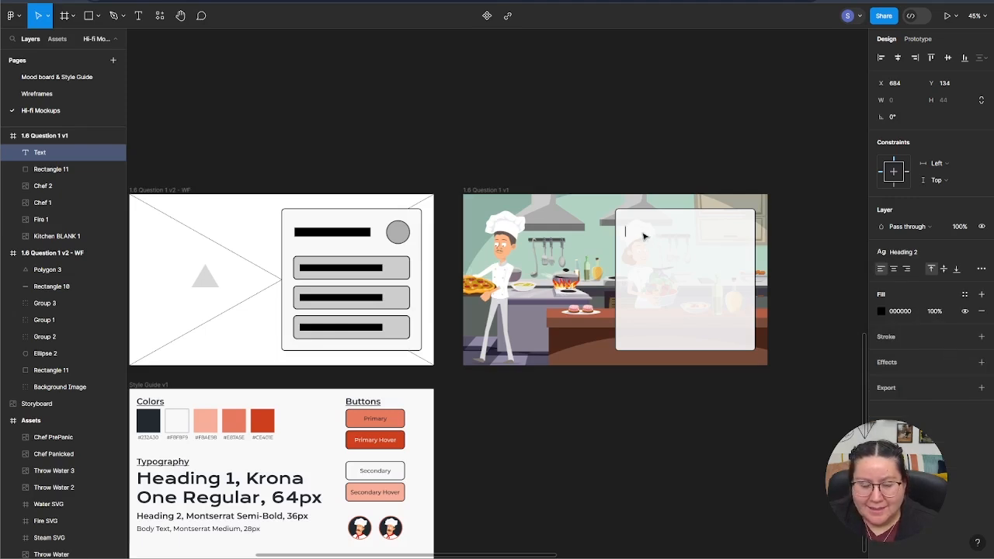
key("Escape")
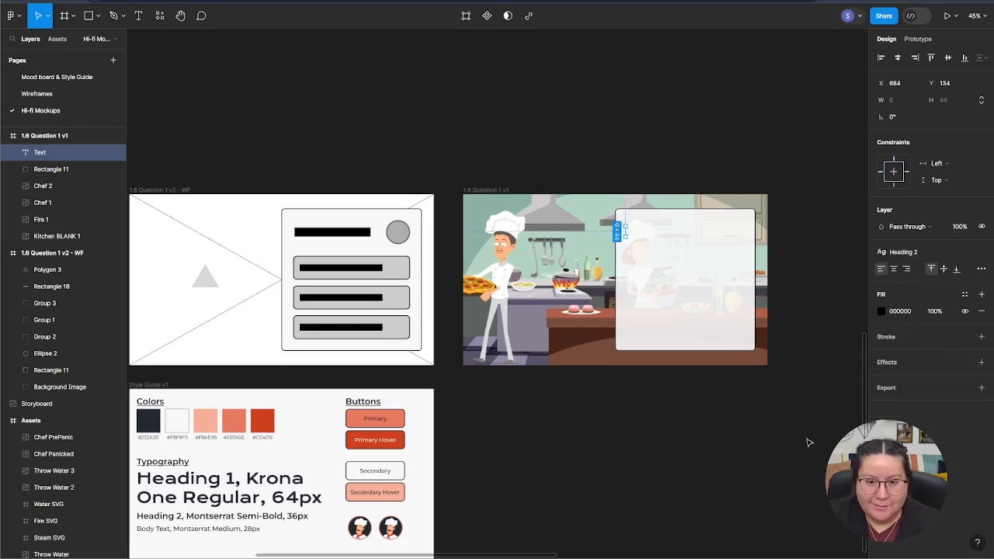
Step: Check the storyboard's on-screen text and add the question "What do you do?" as a text layer at the panel's top
left_click(626, 443)
scroll(568, 444, "left", 5)
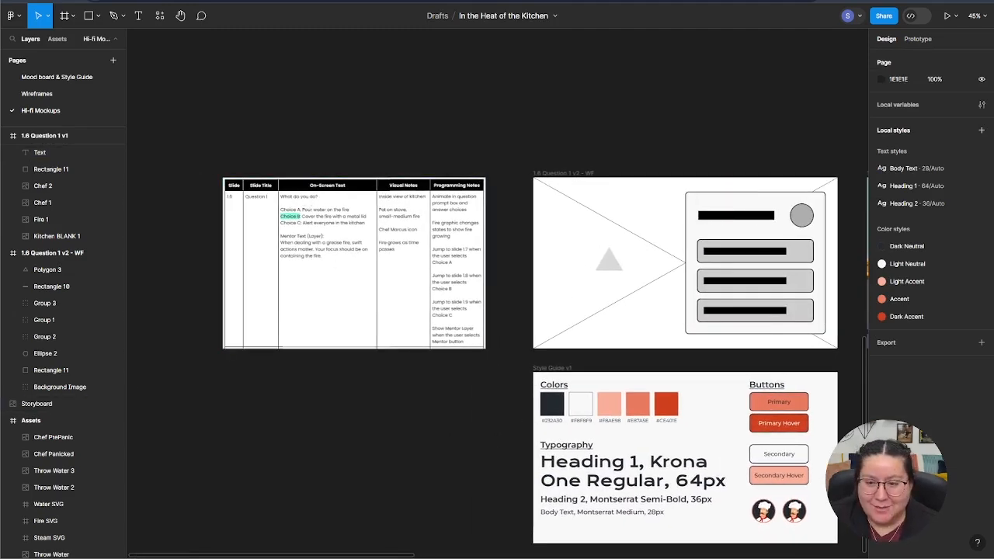
scroll(843, 428, "right", 5)
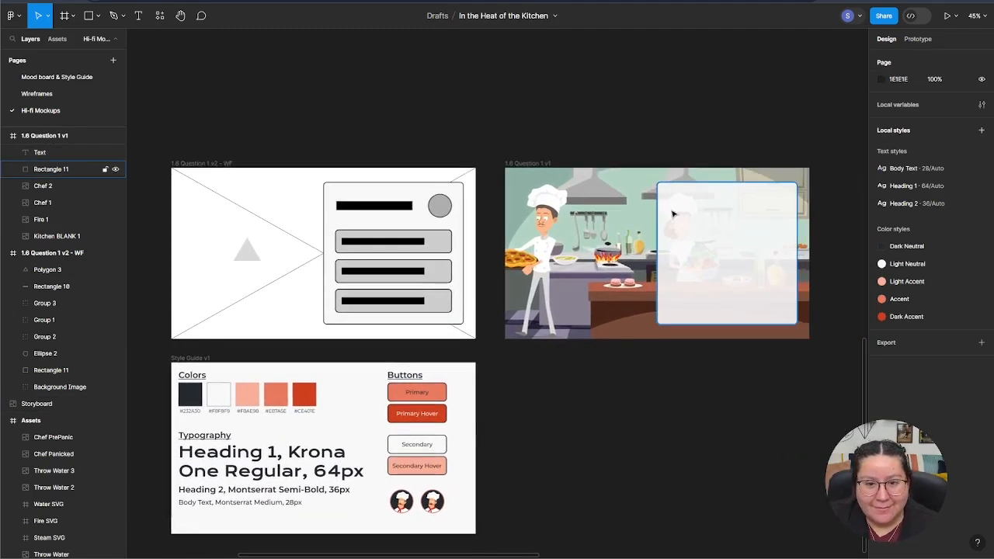
left_click(138, 15)
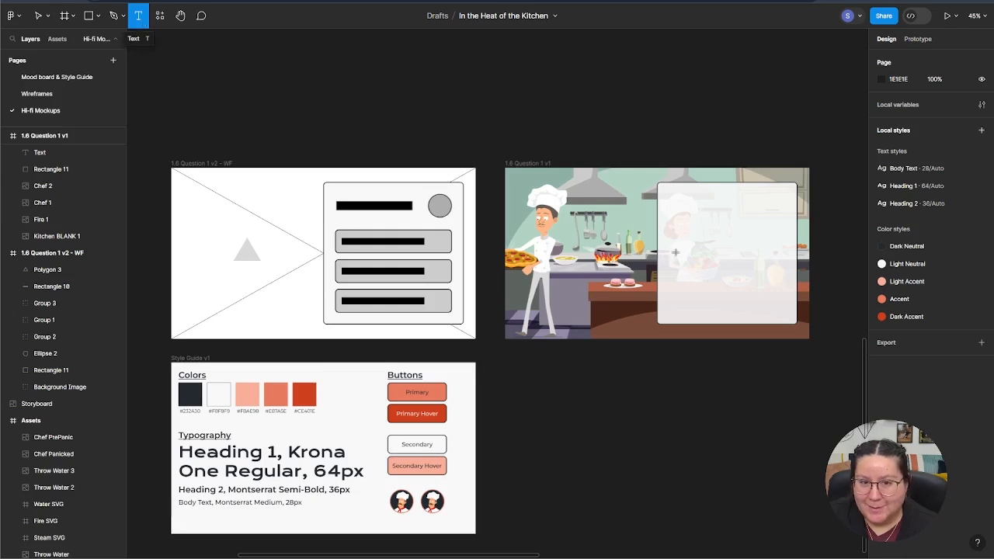
left_click(672, 198)
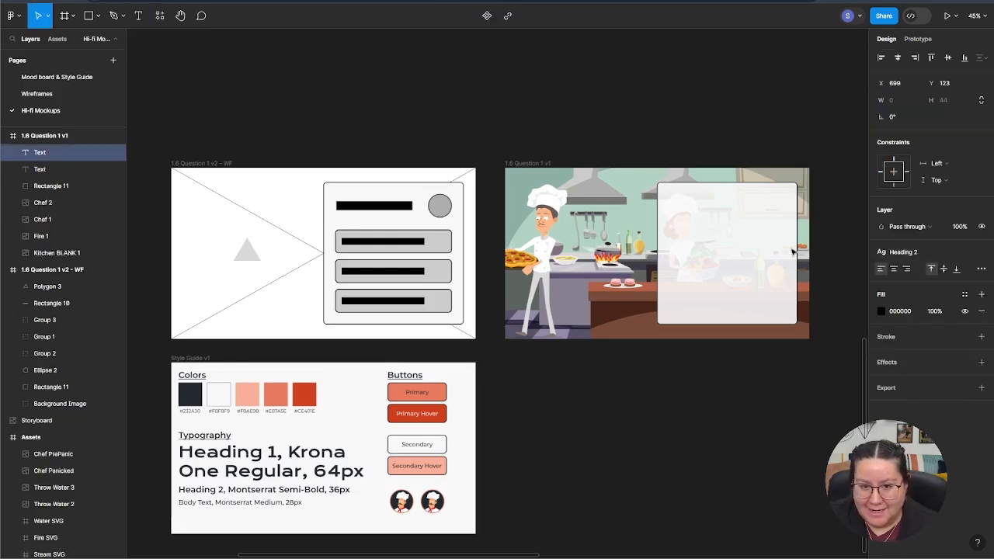
type("What do you do?")
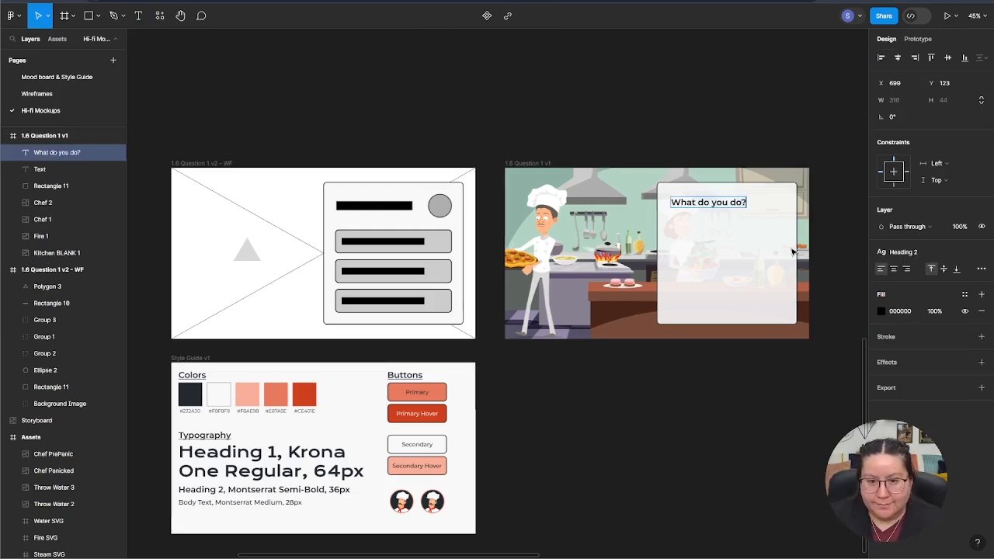
key("Escape")
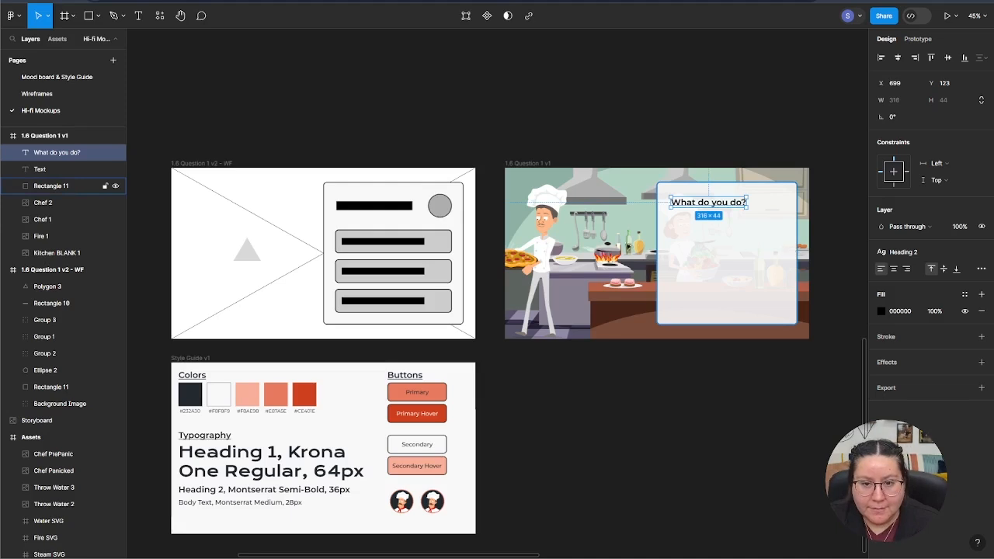
Step: Compare the question text with the wireframe's black placeholder bar and nudge the text left to X 694
left_click(388, 206)
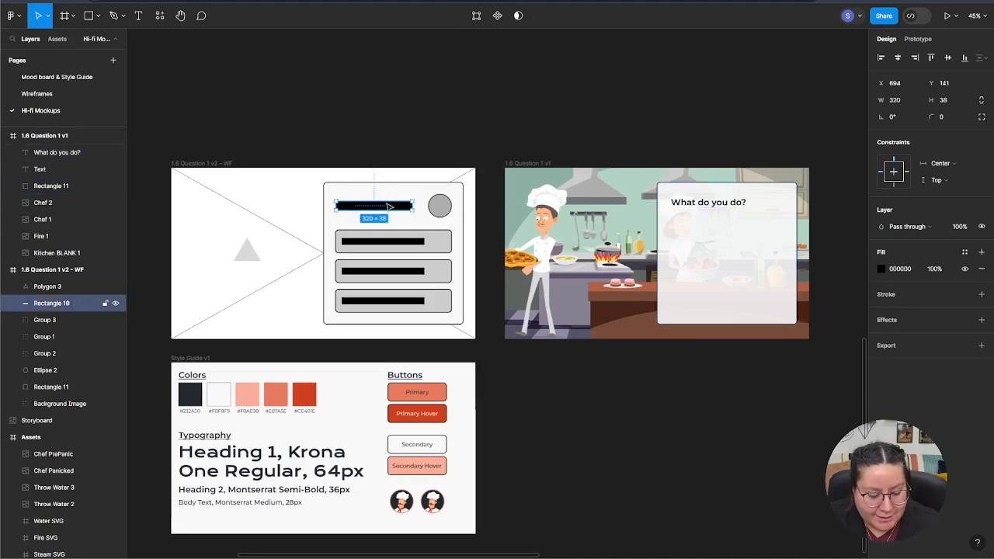
key("Escape")
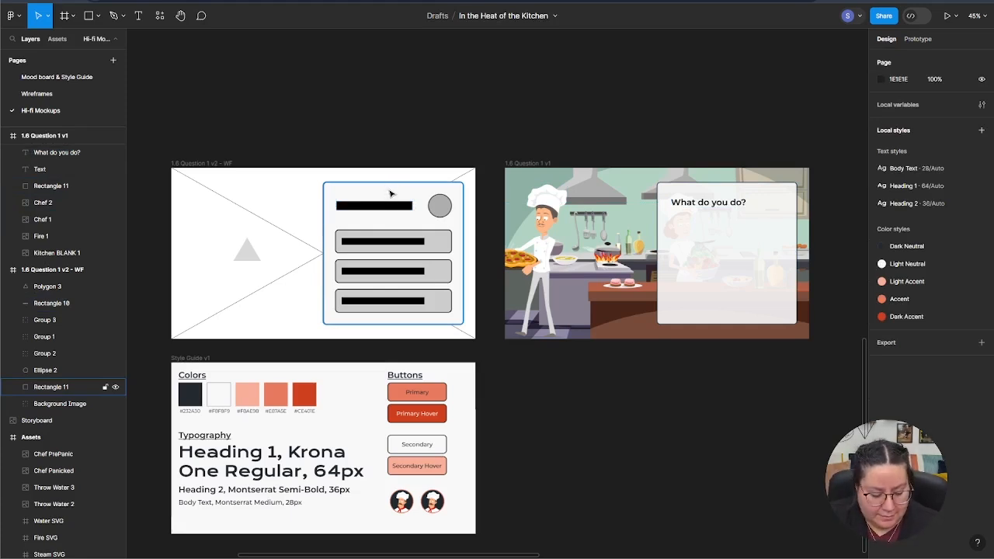
left_click(391, 193)
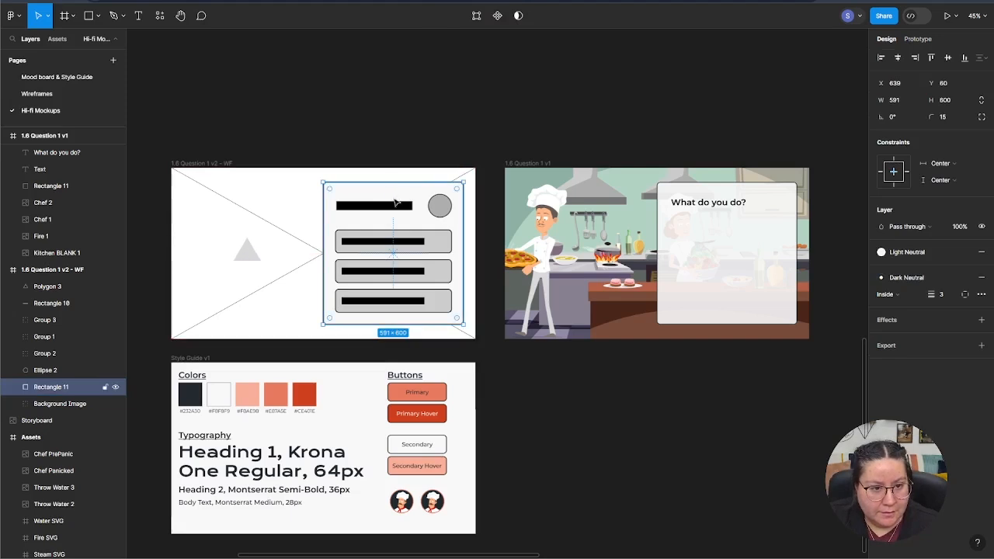
left_click(392, 206)
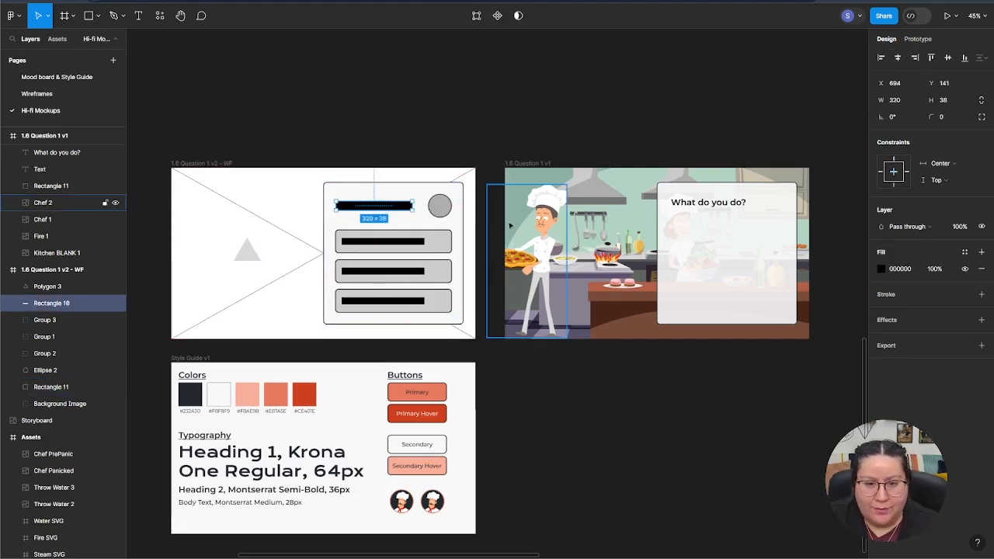
left_click(705, 203)
key("alt")
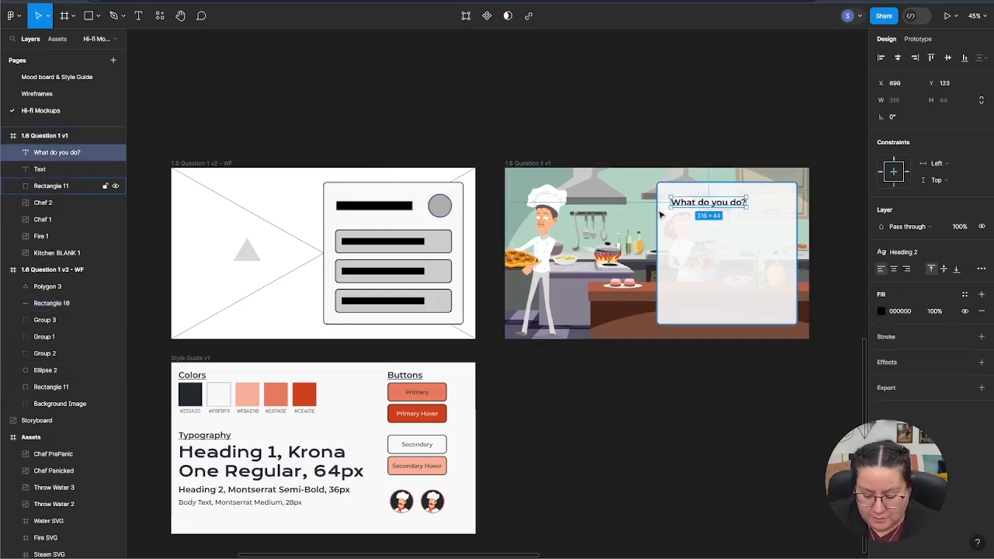
key("Left")
key("Left")
key("Left")
key("Left")
key("Left")
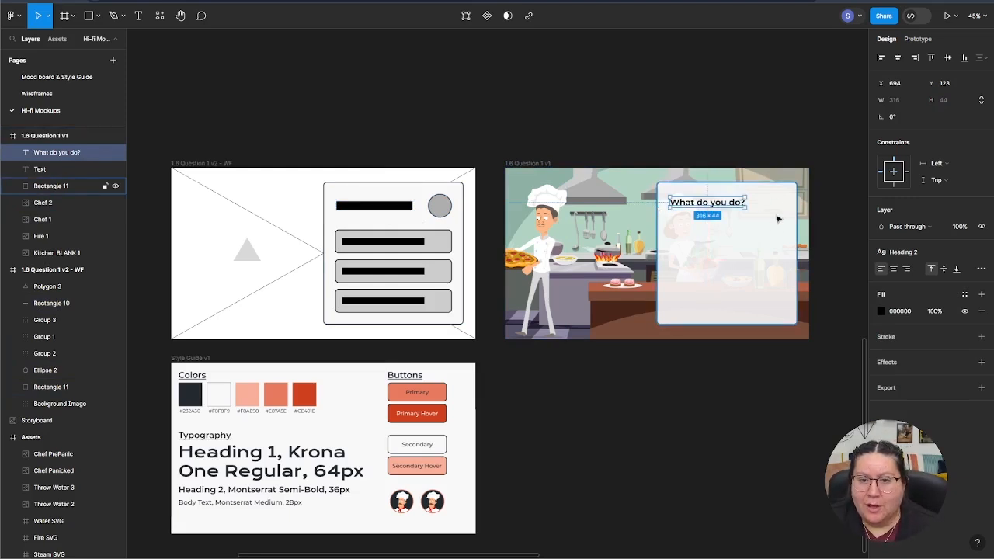
Step: Copy the normal mentor button from the style guide into the mockup and place it beside the question text, like the wireframe's circle
left_click(575, 481)
double_click(399, 504)
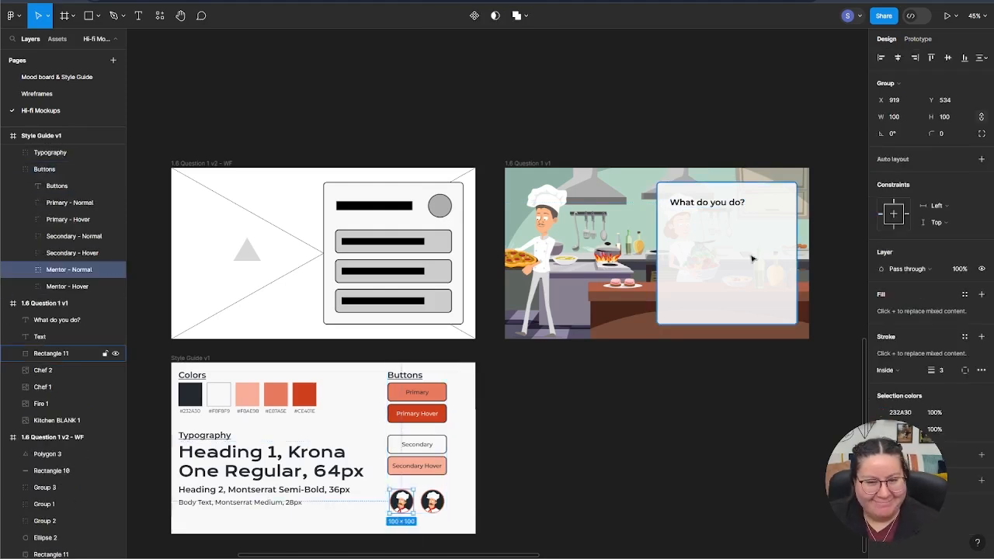
left_click(774, 209)
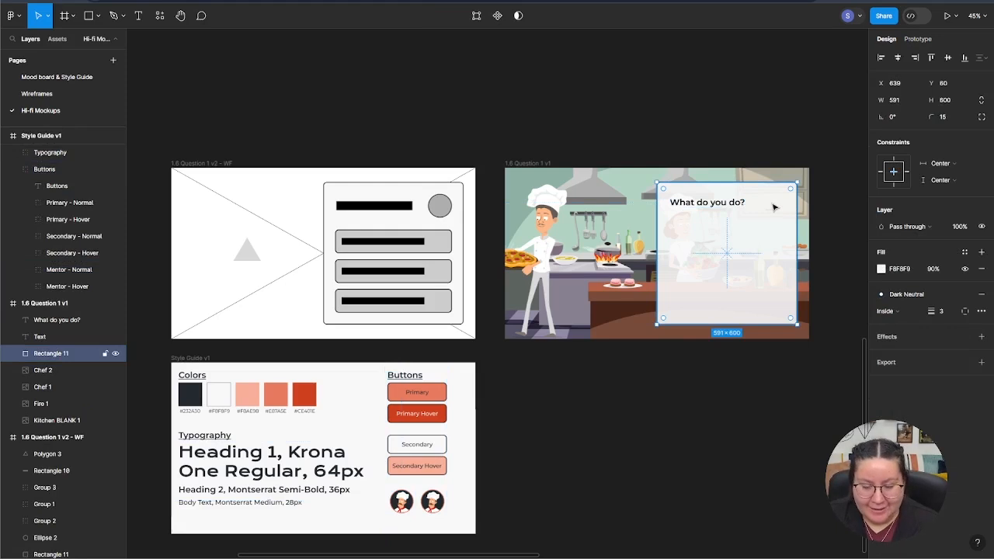
key("ctrl+v")
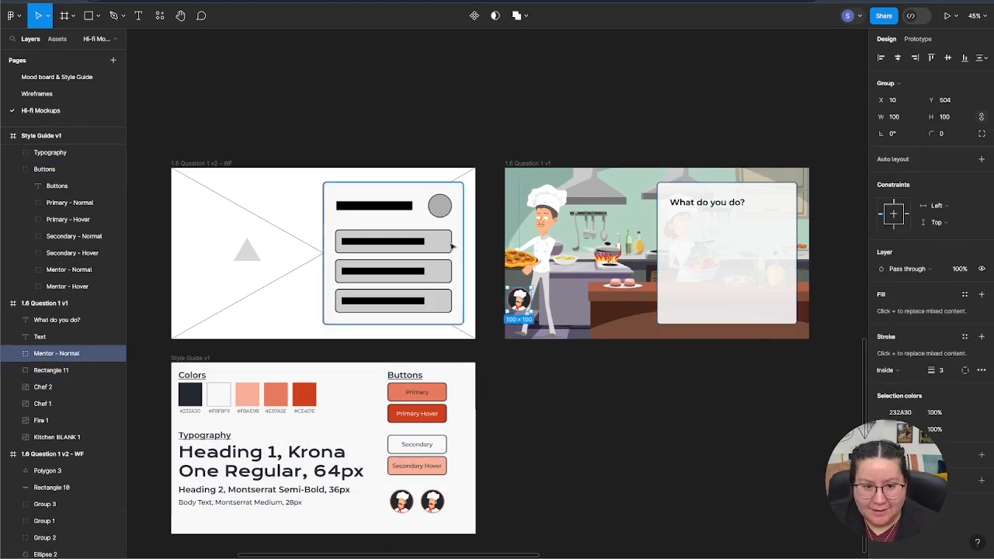
left_click(448, 212)
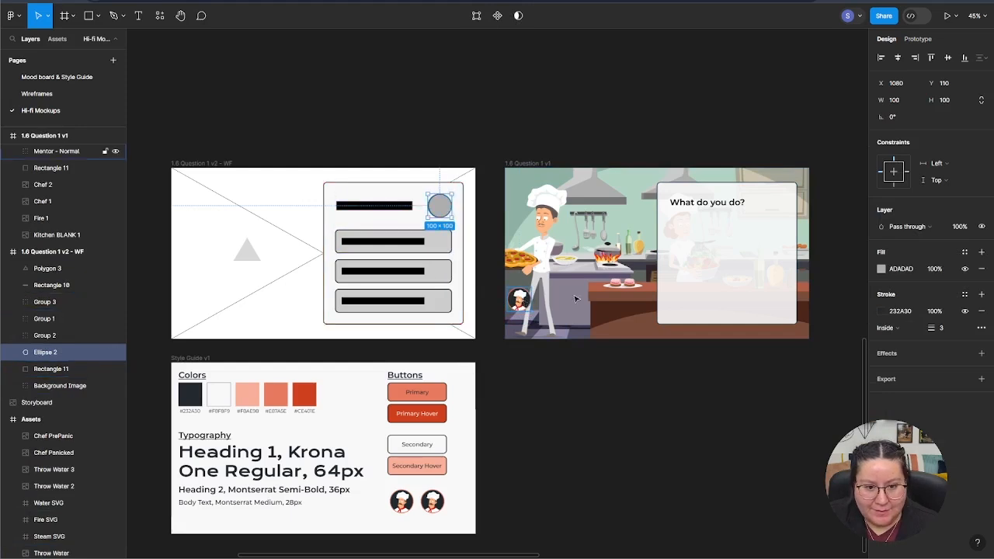
left_click_drag(520, 300, 777, 205)
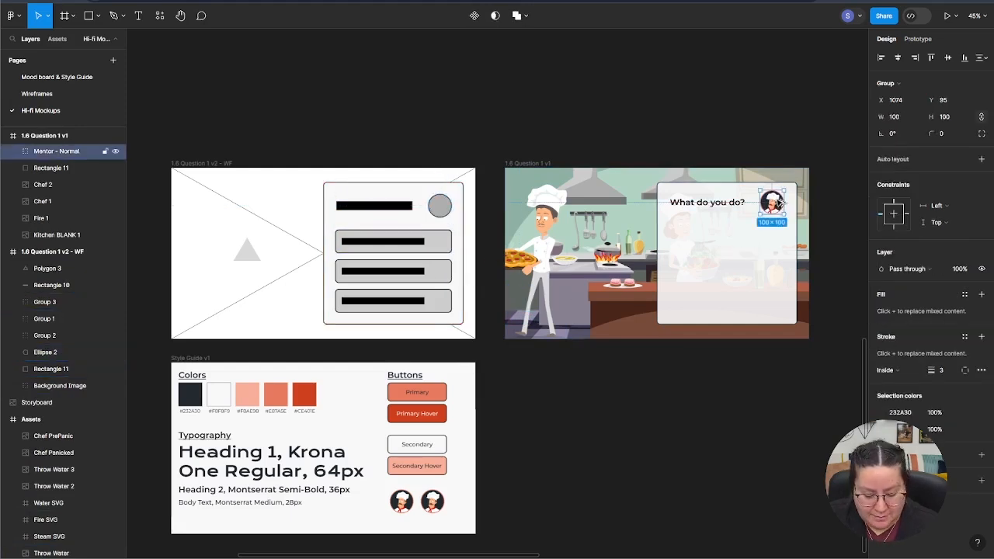
Step: Check the mentor button's spacing from the panel edges and nudge it to X 1080, Y 110
key("alt")
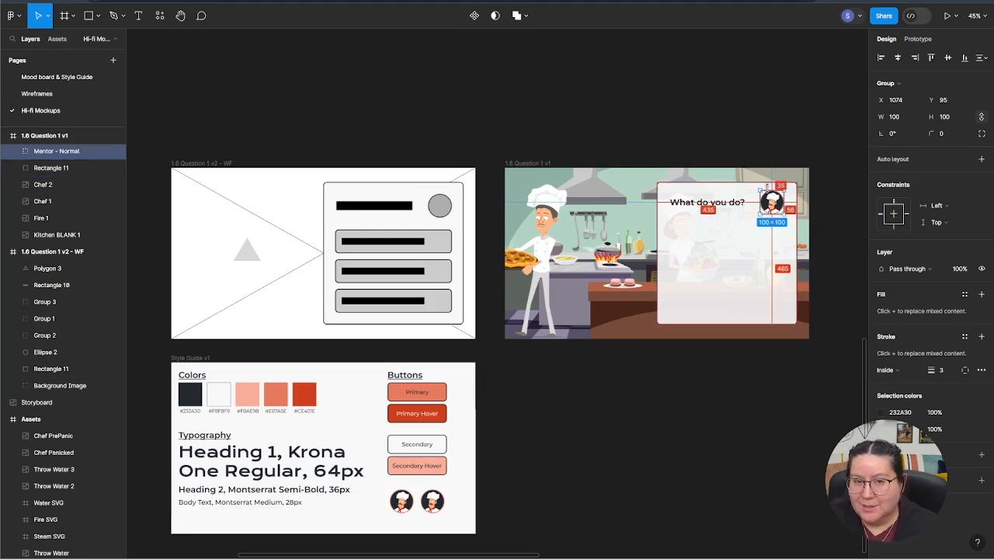
key("Right")
key("Right")
key("Right")
key("Right")
key("Right")
key("Right")
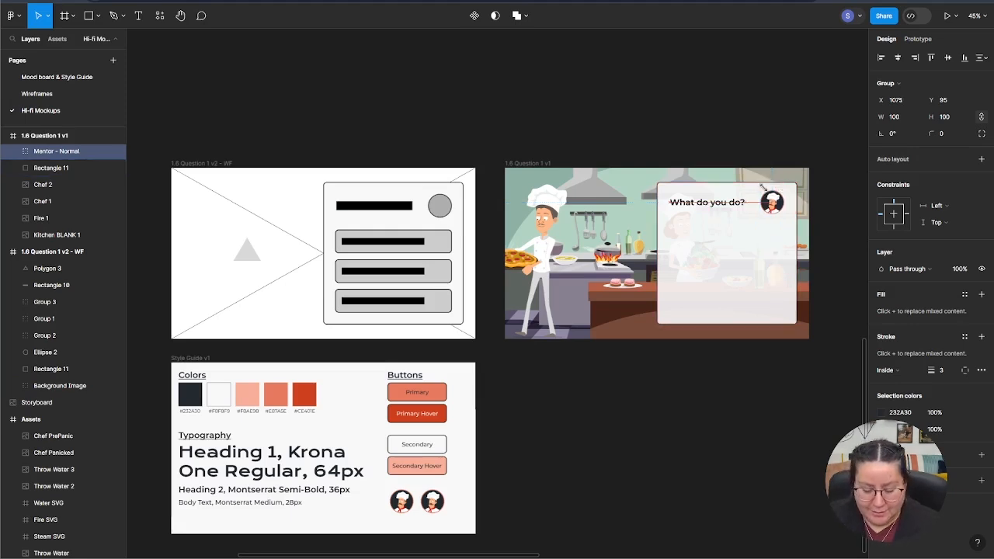
key("Down")
key("Down")
key("Down")
key("Down")
key("Down")
key("Down")
key("Down")
key("Down")
key("Down")
key("Down")
key("Down")
key("Down")
key("Down")
key("Down")
key("Down")
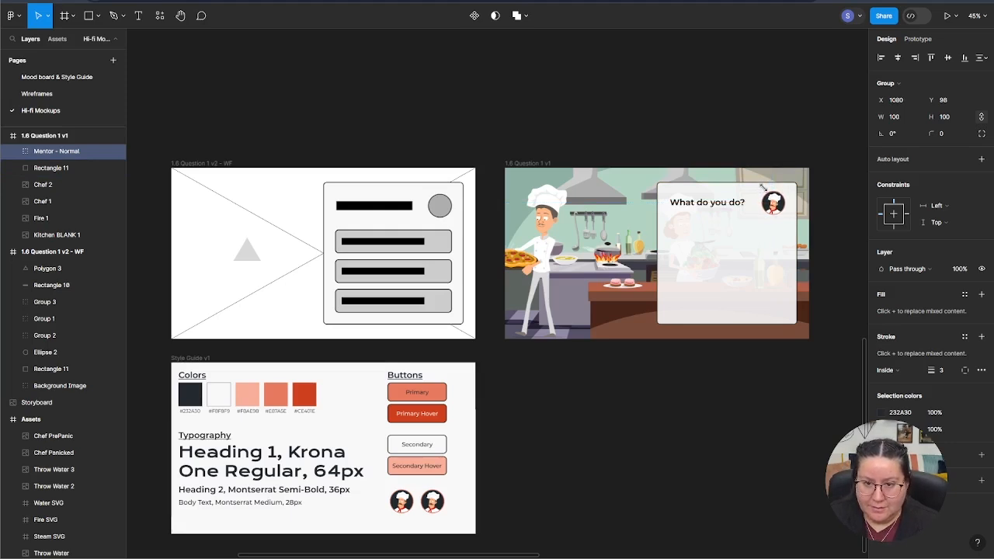
key("alt")
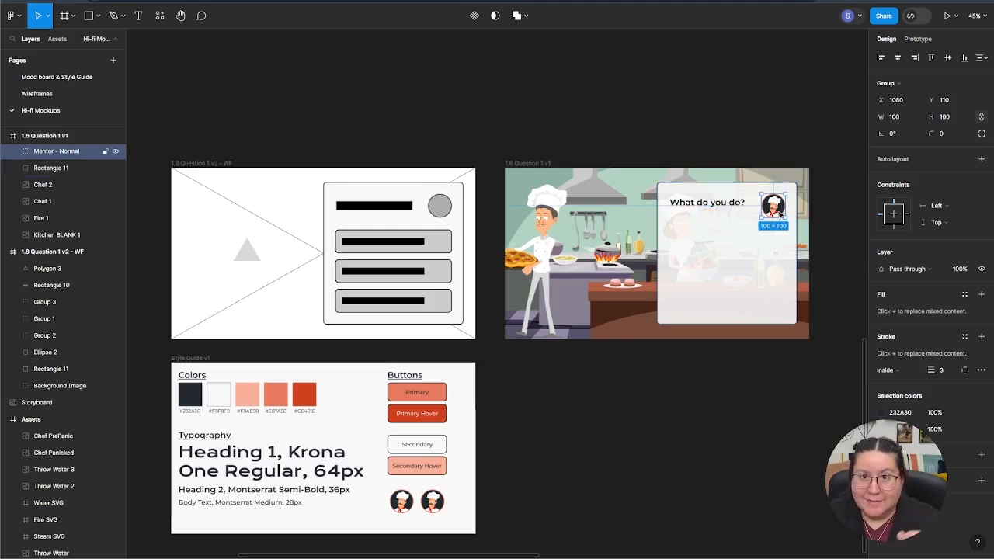
Step: Align the vertical centers of the question text and the 100 × 100 mentor button
left_click(727, 208, "shift")
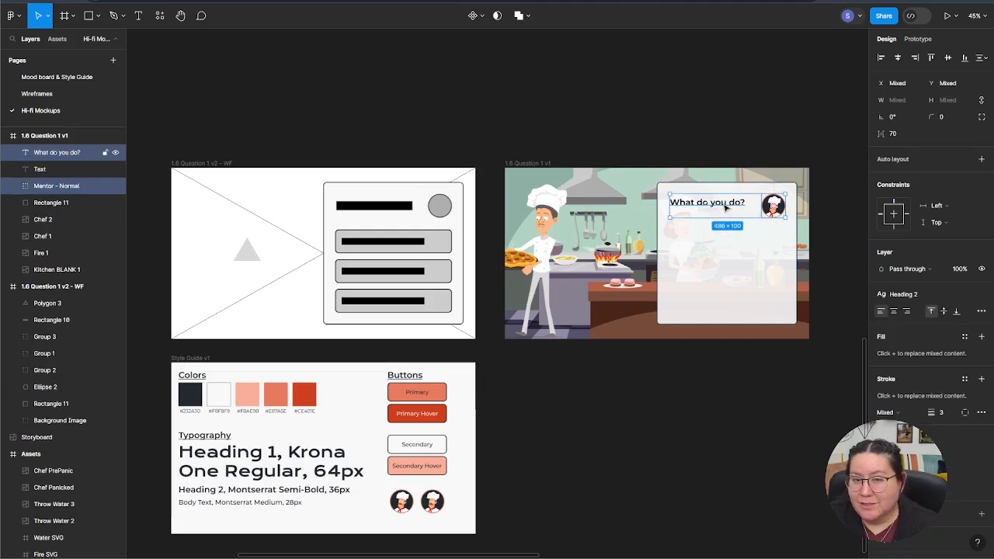
left_click(948, 59)
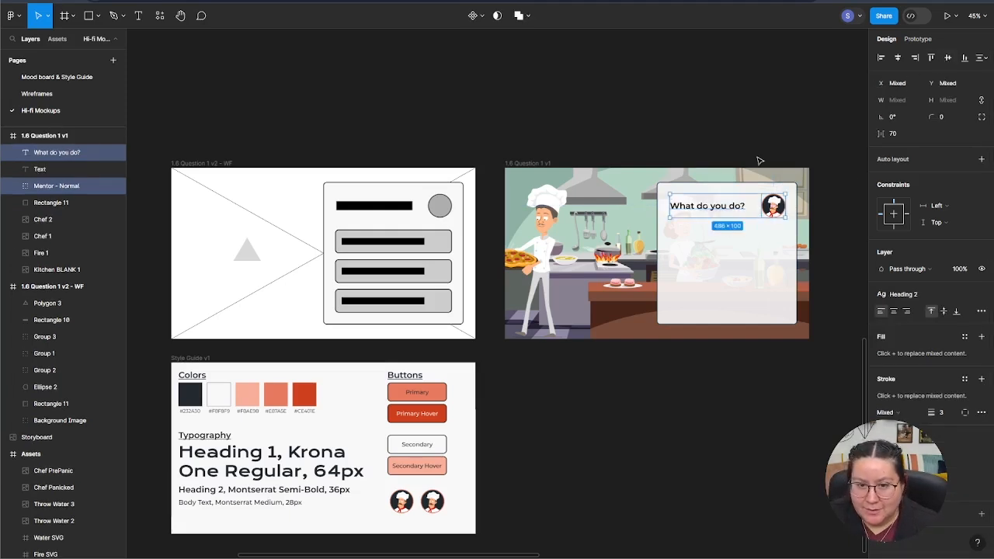
key("Escape")
left_click(728, 210)
left_click(837, 222)
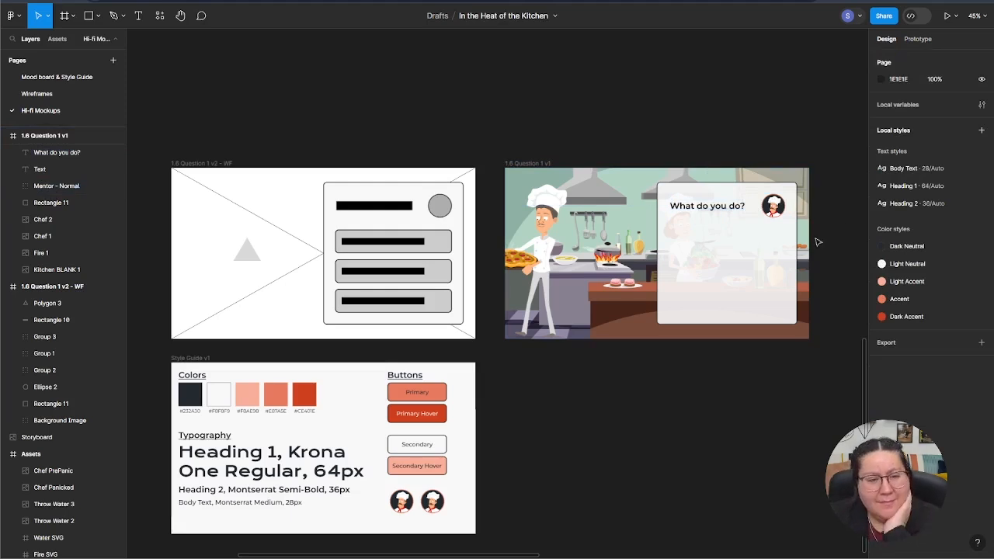
Step: Check the comment on the Question 1 v2 wireframe and resize the mockup's mentor button to 125 × 125
left_click(44, 96)
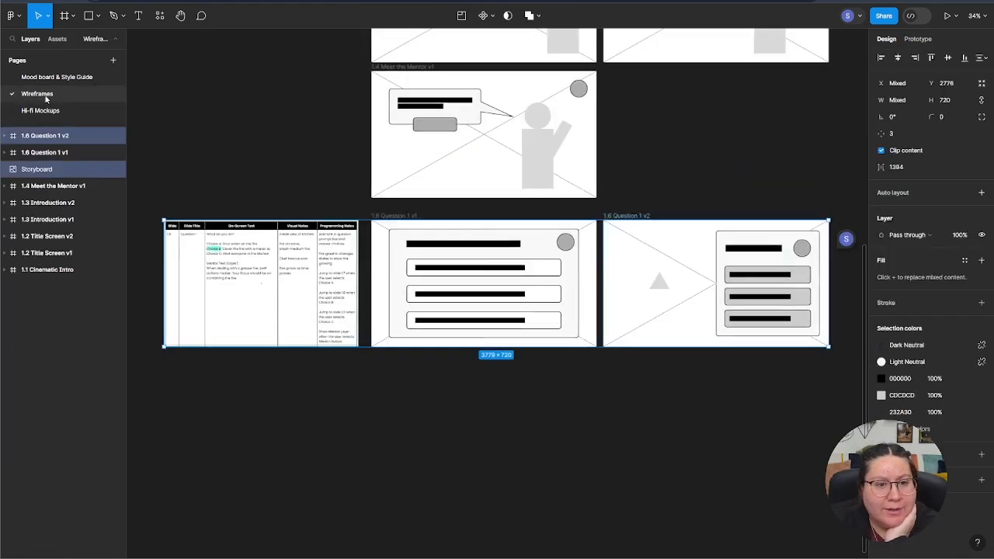
left_click(847, 240)
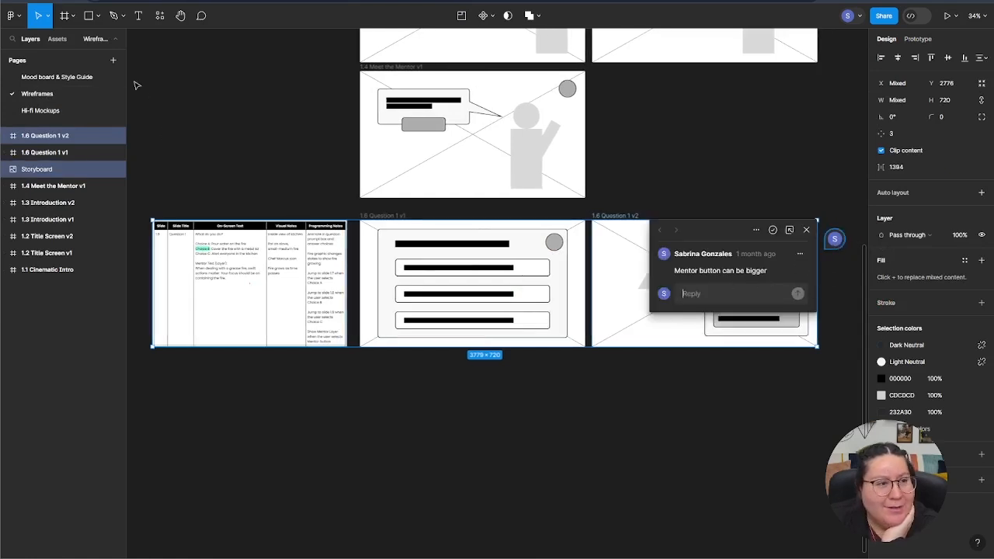
left_click(45, 111)
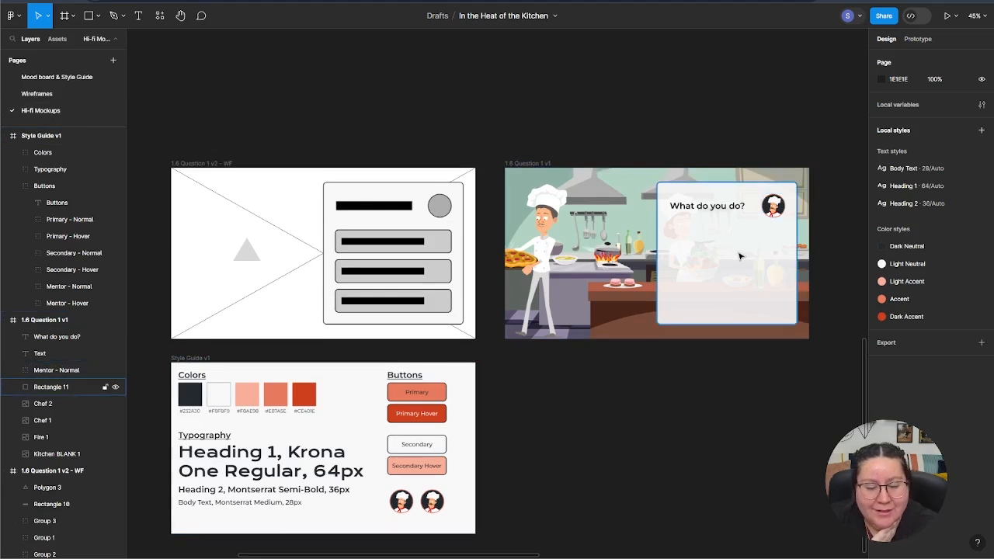
left_click(774, 216)
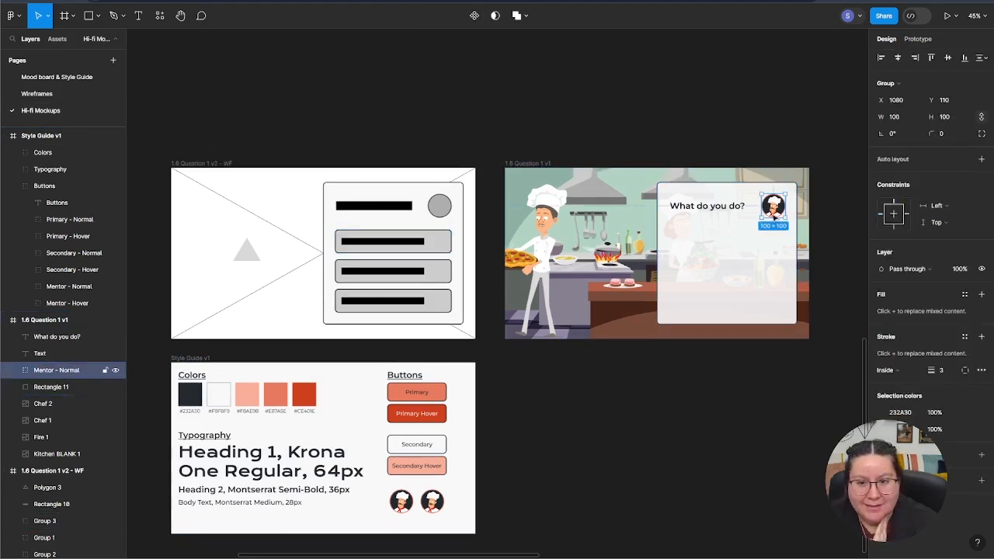
left_click(894, 118)
type("125")
key("Return")
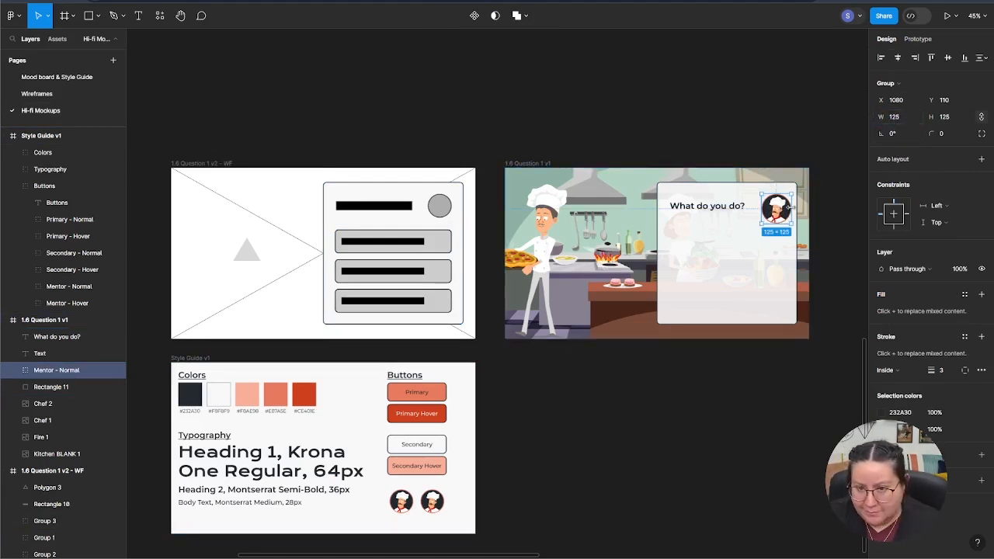
Step: Nudge the enlarged mentor button up to Y 85, checking its distances to the panel's edges
key("alt")
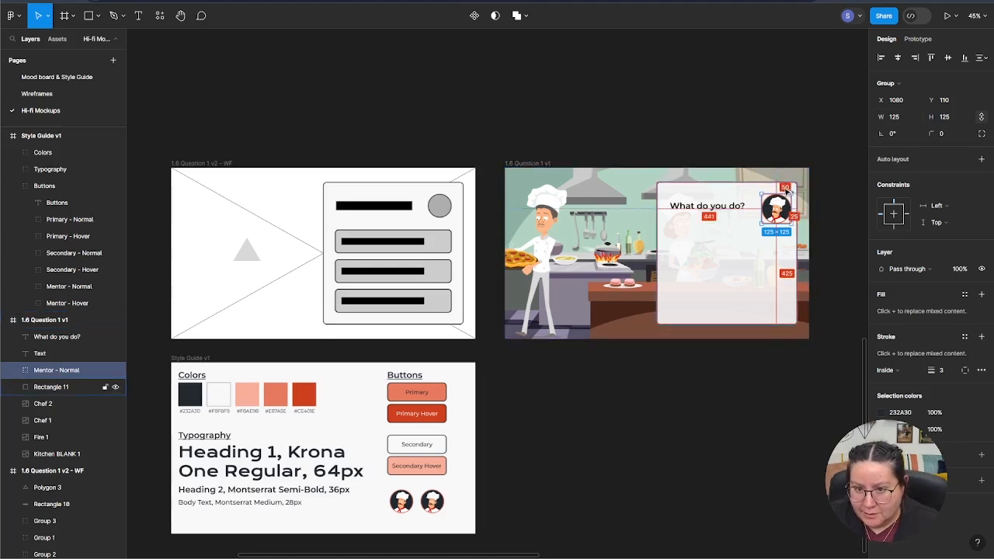
key("Up")
key("Up")
key("Up")
key("Up")
key("Up")
key("Up")
key("Up")
key("Up")
key("Up")
key("Up")
key("Up")
key("Up")
key("Up")
key("Up")
key("Up")
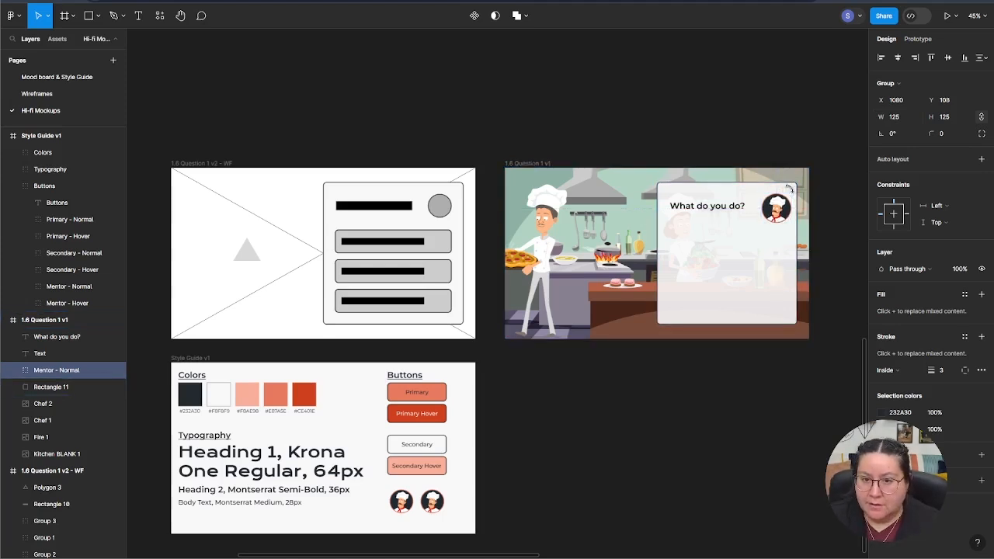
key("shift+Up")
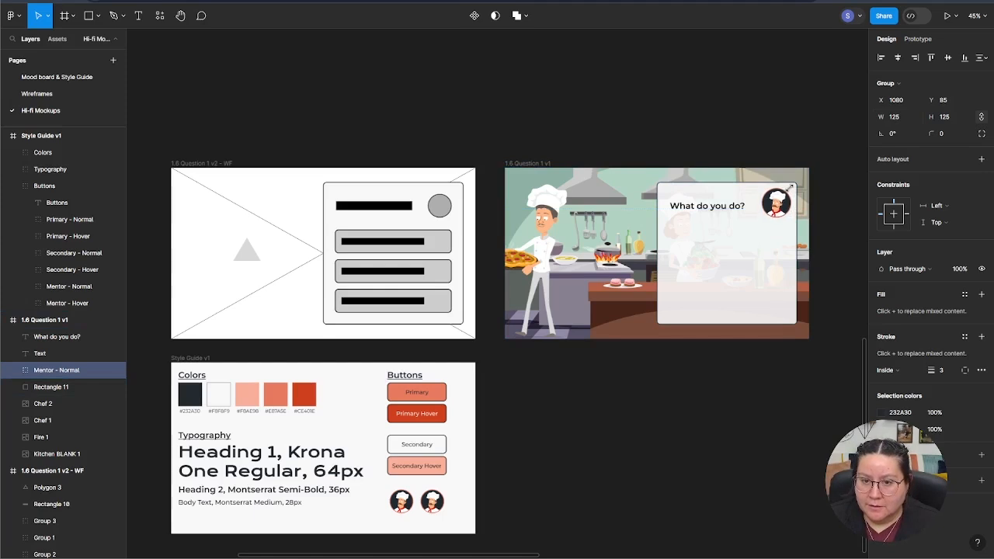
key("alt")
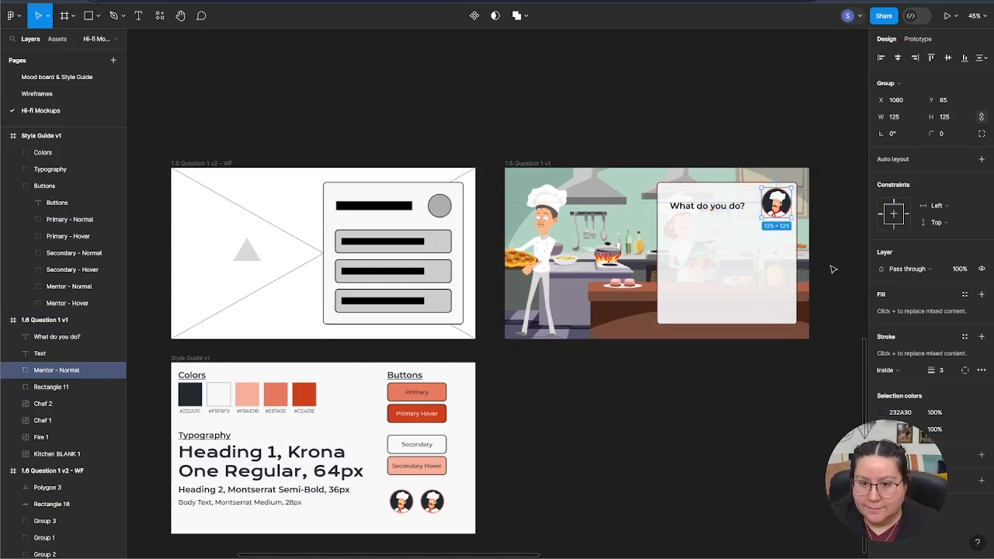
Step: Realign the question text's vertical center with the enlarged mentor button
left_click(730, 214, "shift")
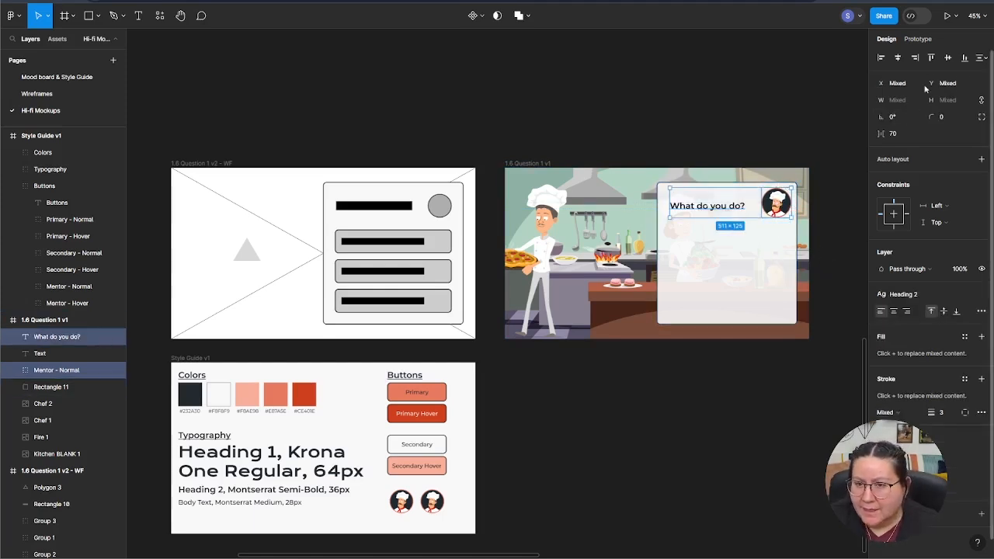
left_click(948, 57)
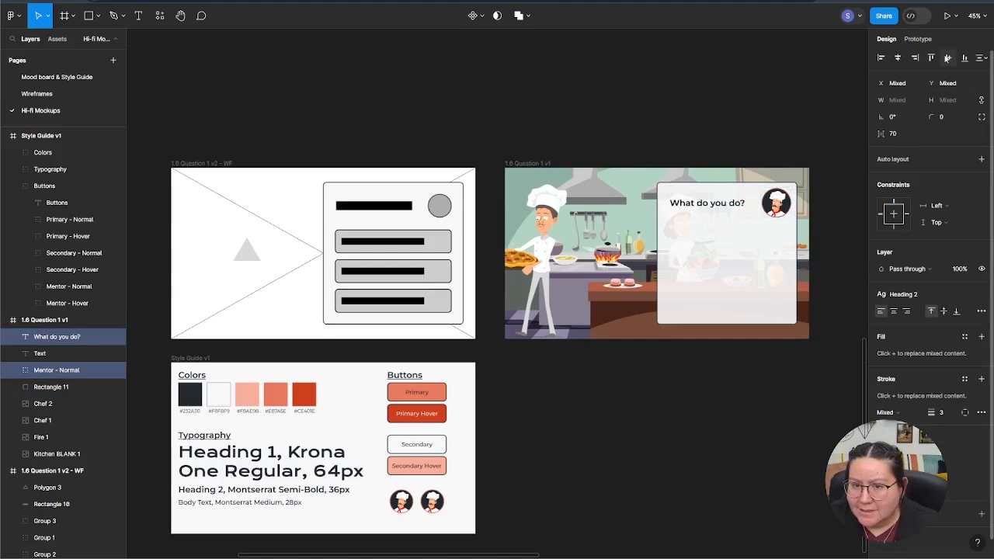
left_click(844, 217)
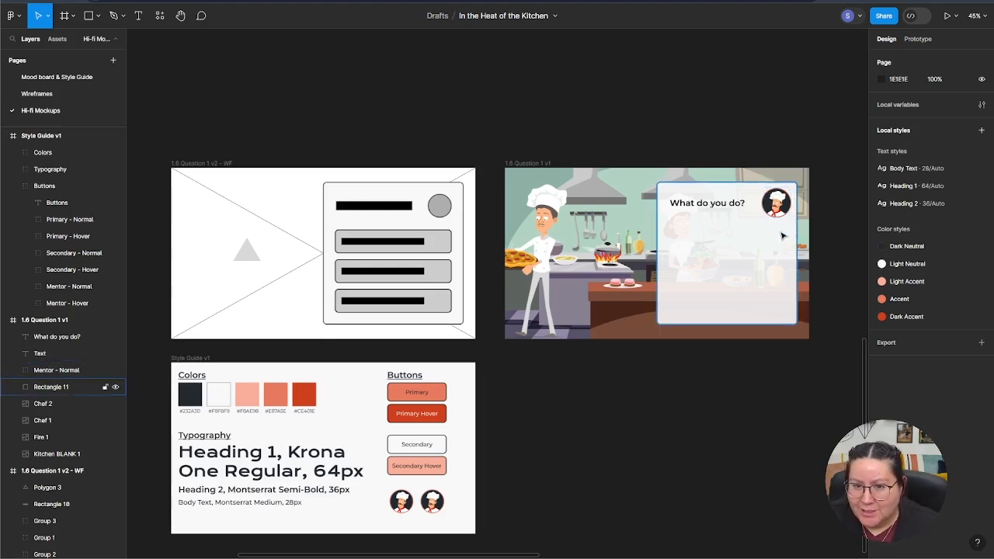
Step: Move the mentor button inward to X 1055, Y 110 and check its spacing from the panel edges
left_click(777, 202)
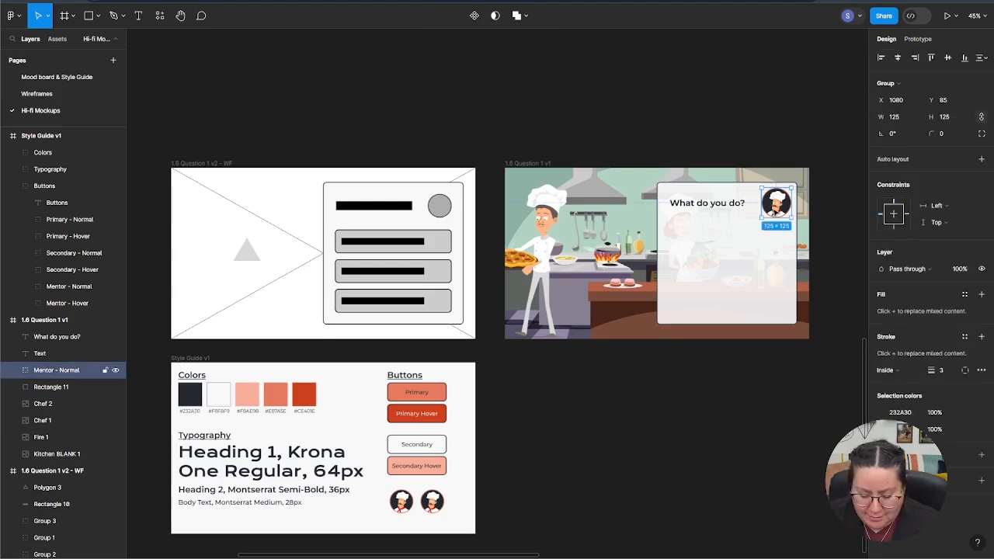
left_click_drag(783, 209, 775, 218)
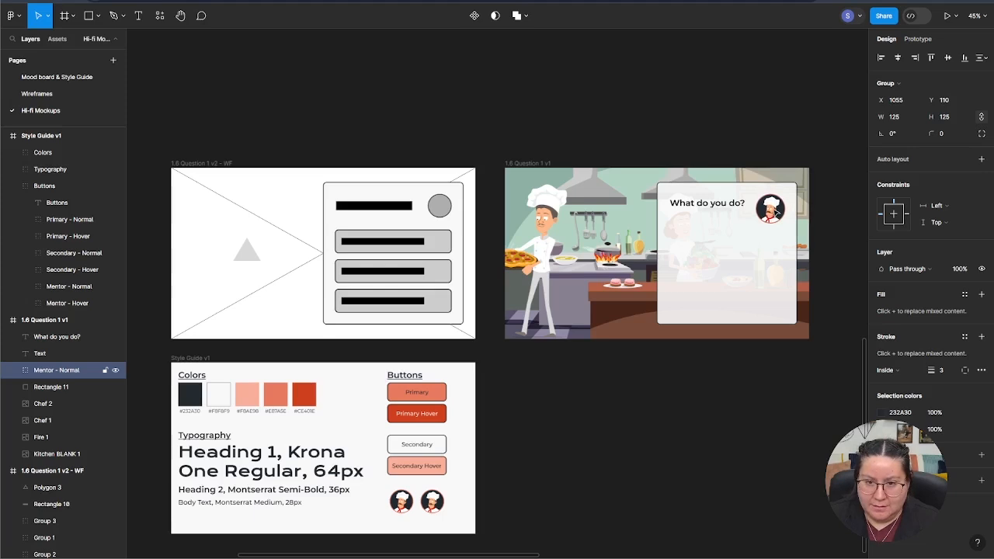
key("alt")
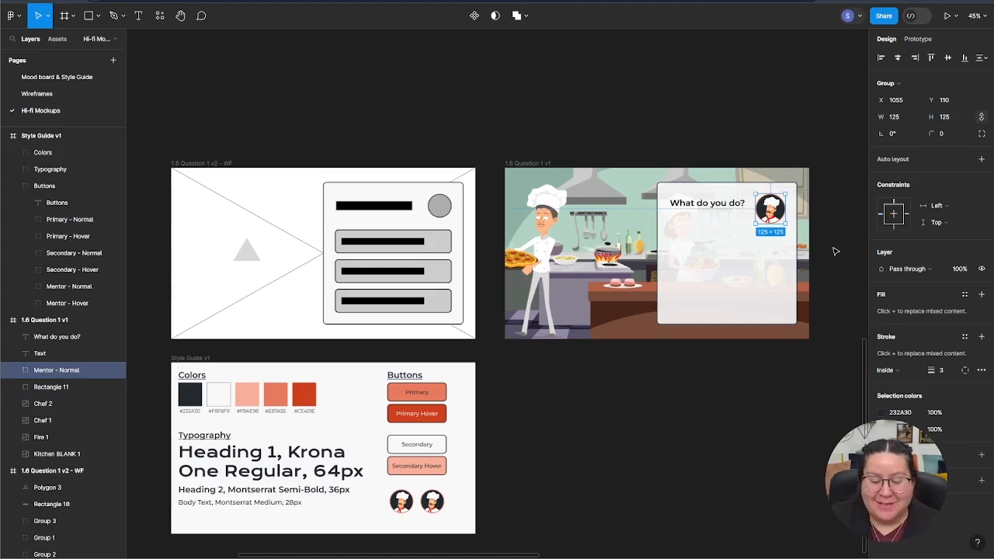
Step: Copy the first answer button's gray rectangle from the wireframe into the mockup and place it below the question at X 694, Y 260
left_click(443, 244)
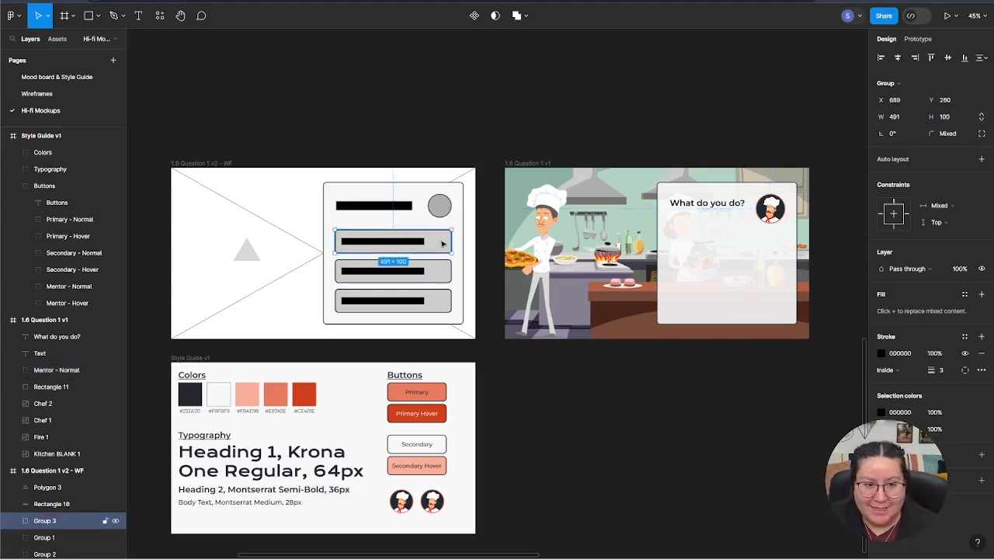
double_click(443, 244)
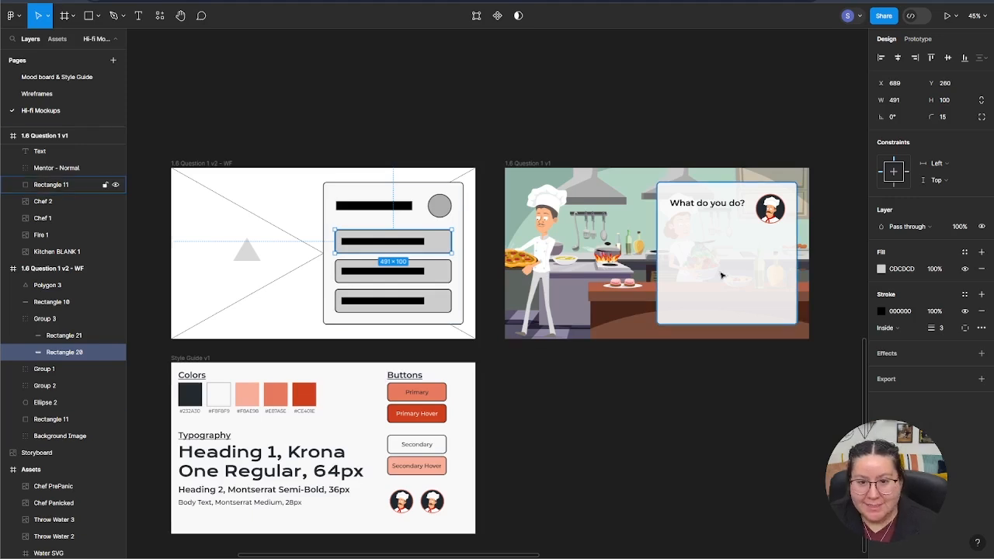
left_click(731, 249)
key("ctrl+v")
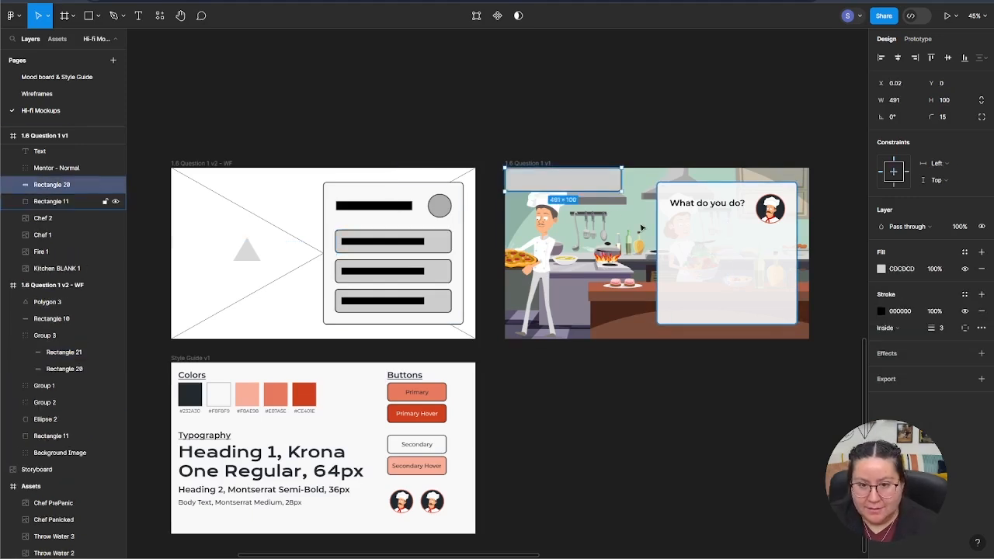
left_click_drag(573, 182, 738, 242)
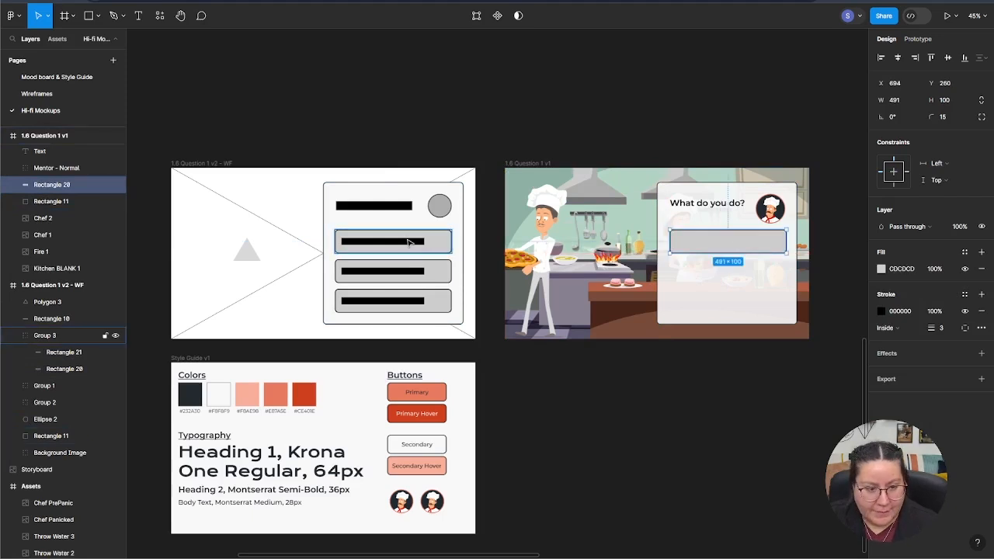
Step: Compare the answer rectangle's position with the wireframe's first answer button and nudge it left to X 689
left_click(437, 241)
key("alt")
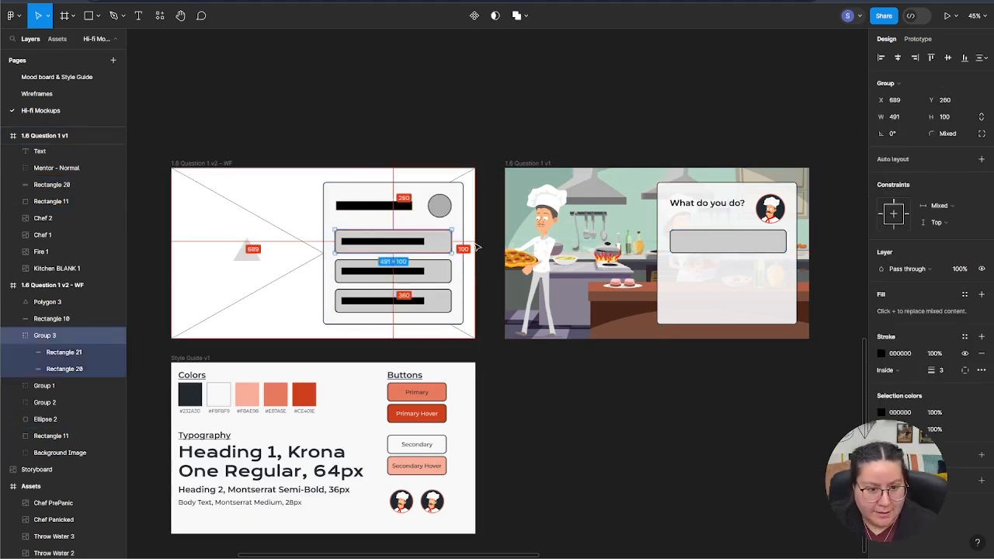
left_click(707, 253)
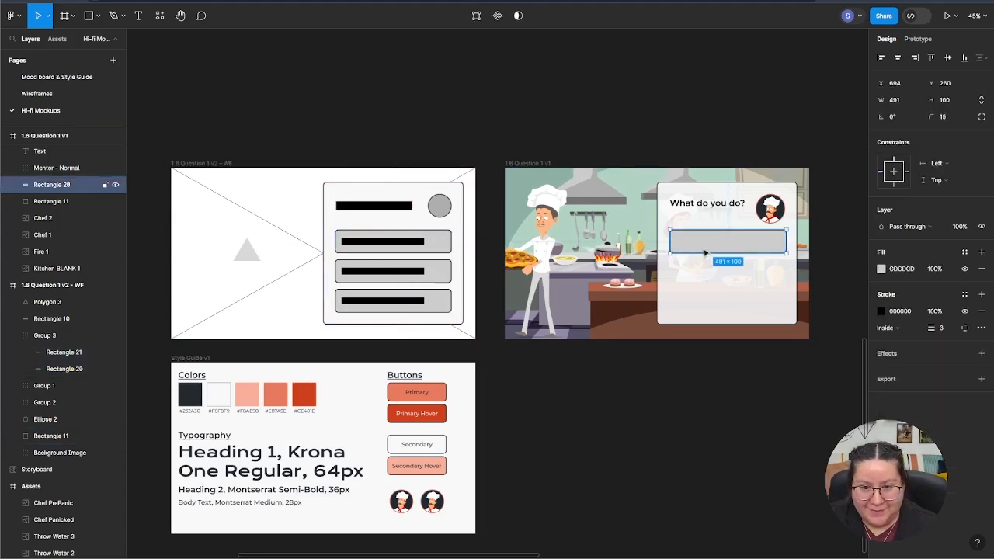
key("Left")
key("Left")
key("Left")
key("Left")
key("Left")
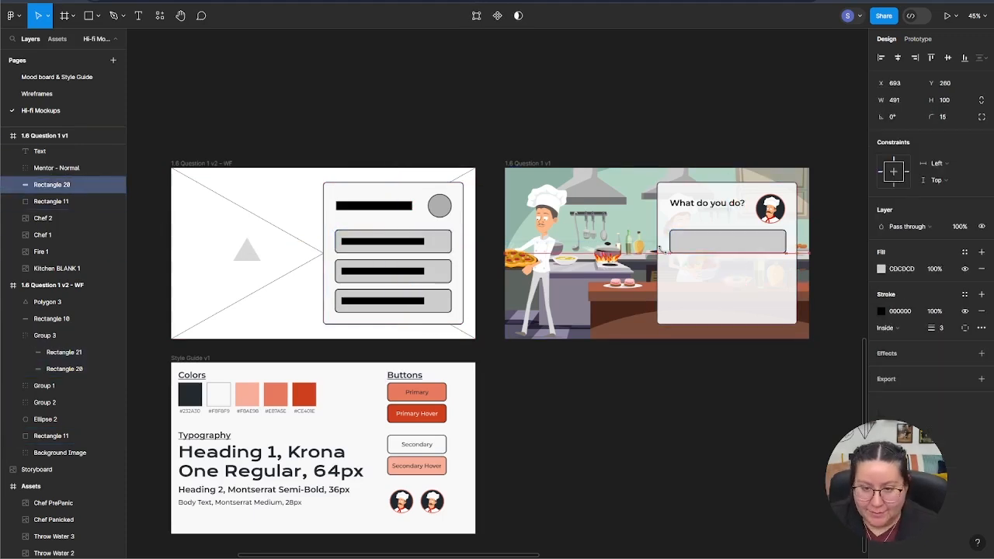
key("alt")
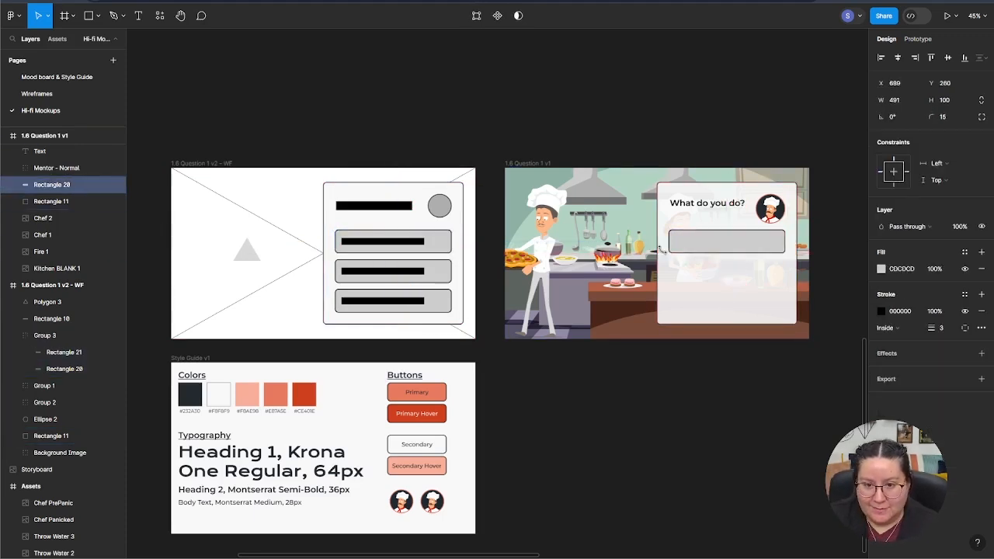
Step: Measure the spacing around the wireframe's first answer button and between the mockup's mentor button and answer rectangle
left_click(423, 243)
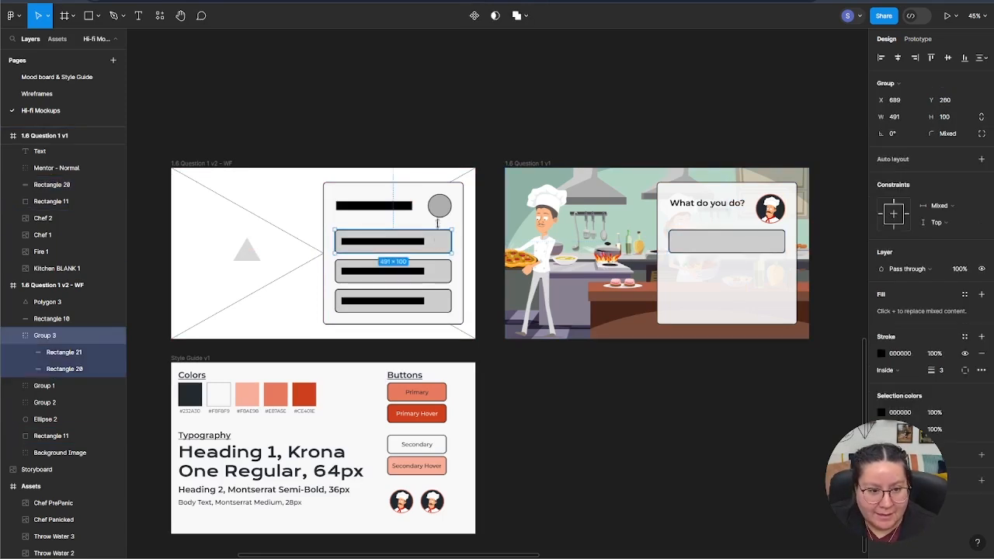
key("alt")
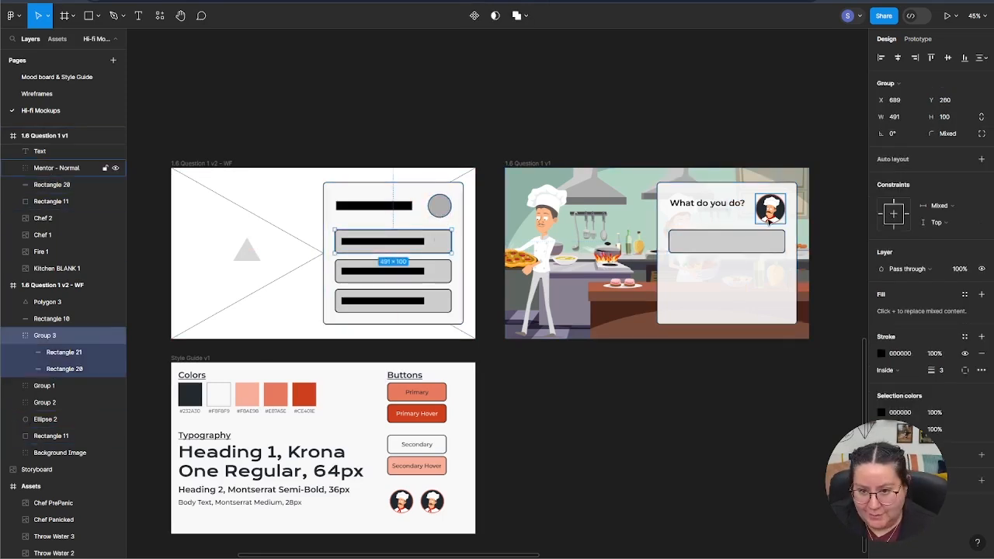
left_click(770, 221)
key("alt")
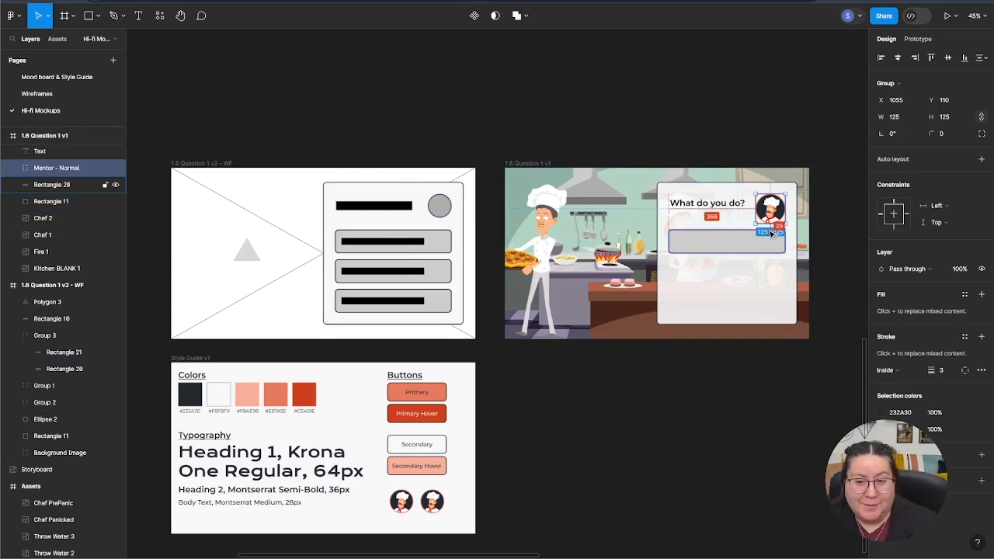
left_click(845, 299)
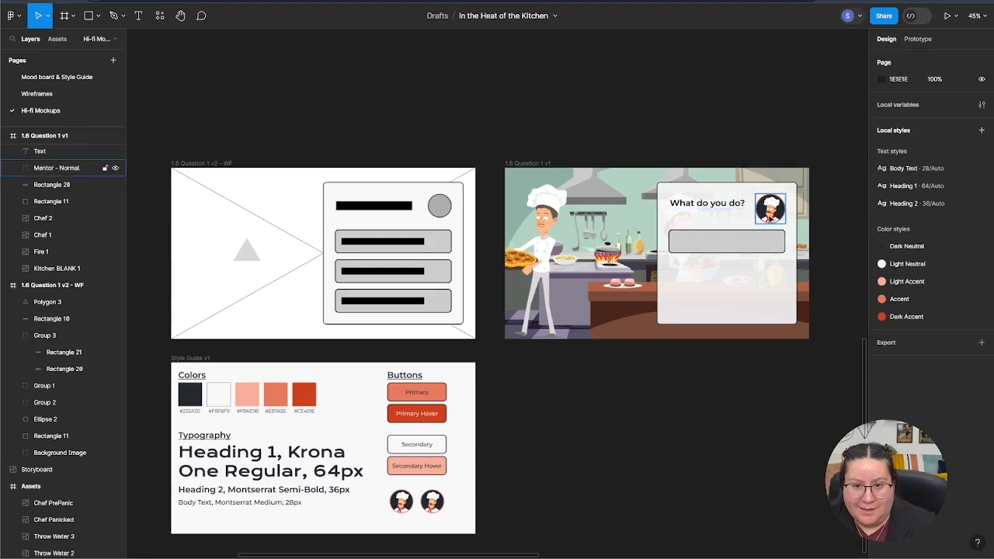
Step: Move the mentor button up and outward to X 1080, Y 85 and check its spacing from the panel edges
left_click(770, 219)
left_click_drag(770, 220, 768, 213)
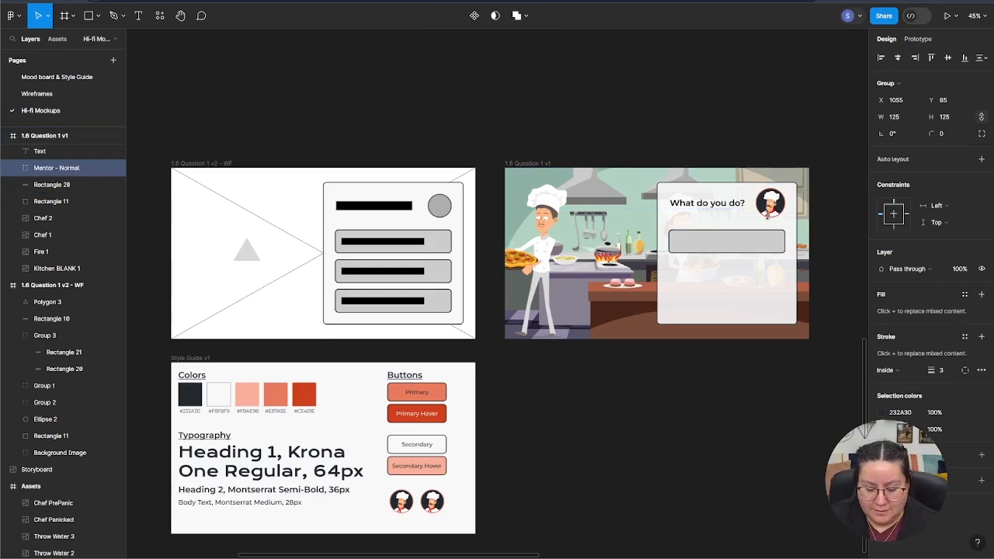
key("Right")
key("Right")
key("Right")
key("Right")
key("Right")
key("shift+Right")
key("shift+Right")
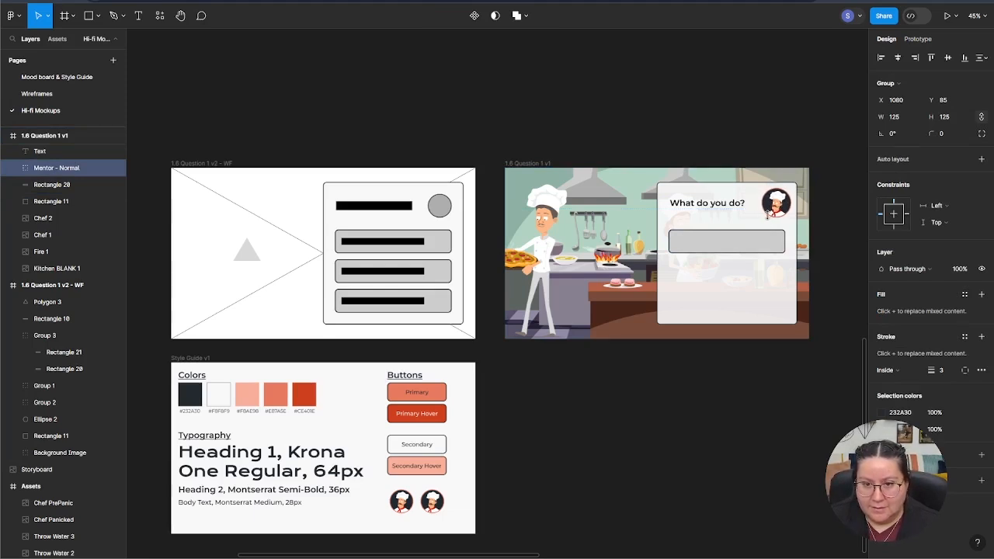
key("alt")
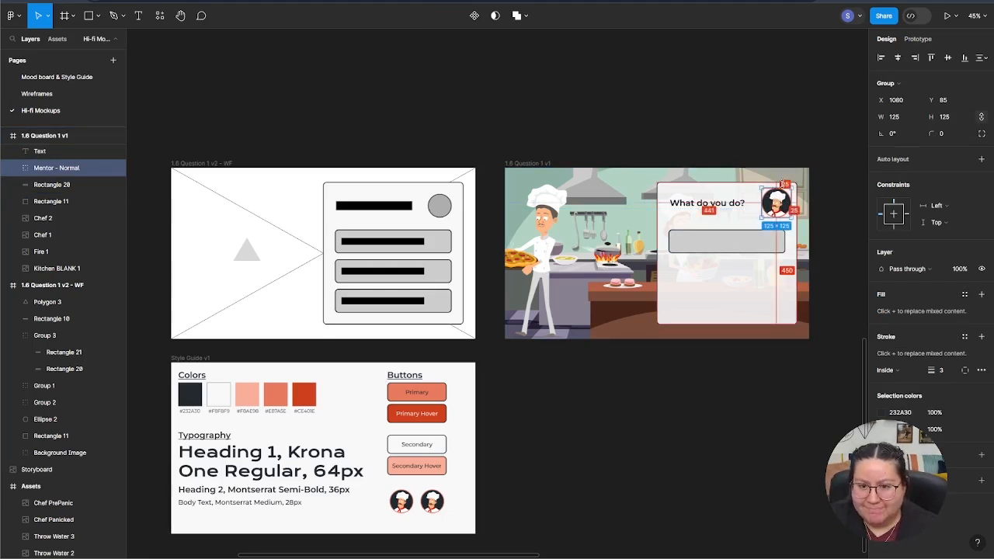
left_click(827, 238)
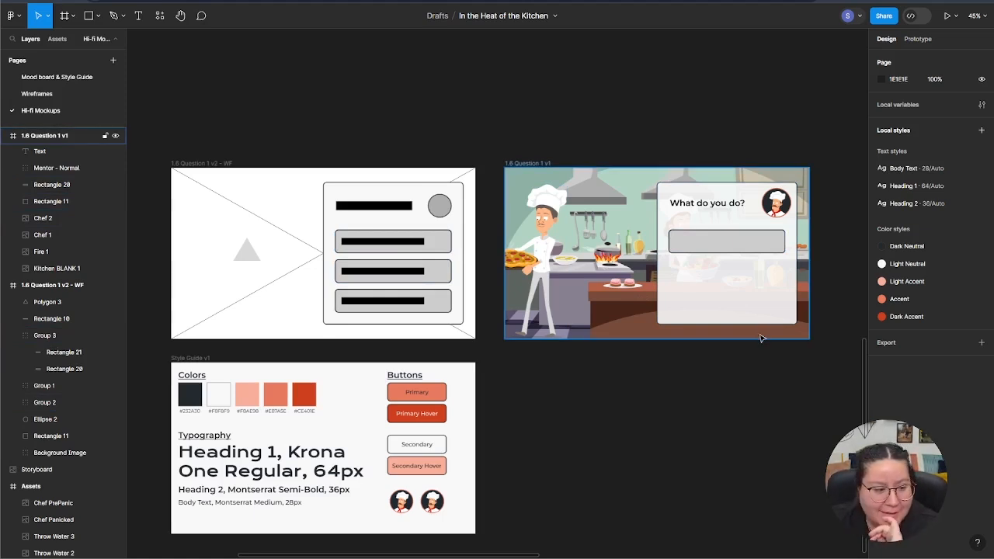
Step: Apply the Light Accent color style to the answer rectangle's fill and Dark Neutral to its stroke
left_click(756, 248)
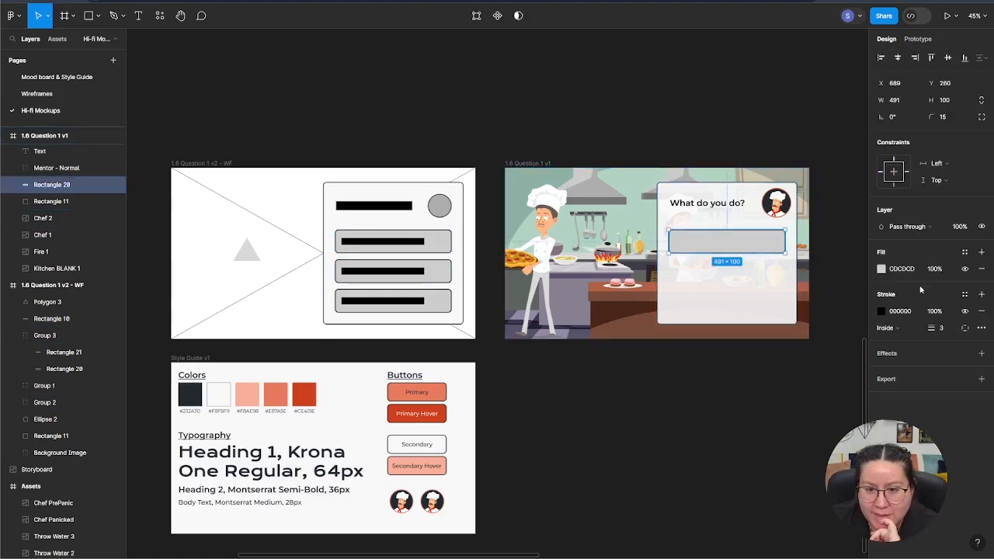
left_click(965, 254)
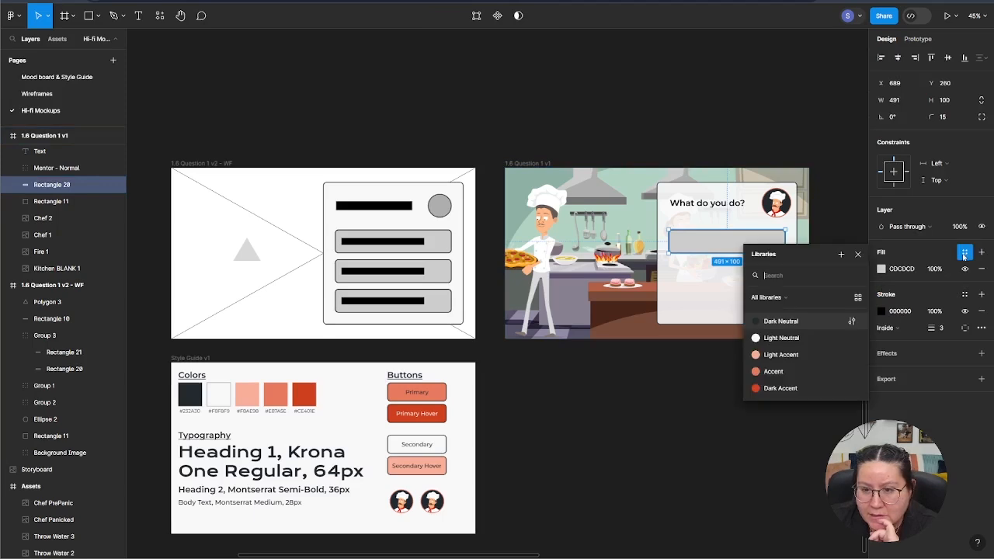
left_click(772, 360)
left_click(723, 408)
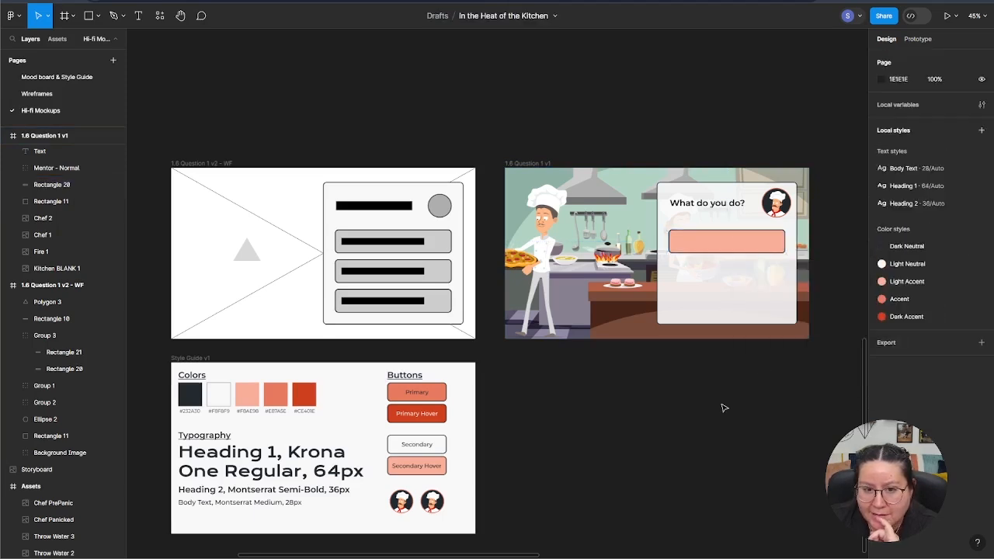
left_click(722, 243)
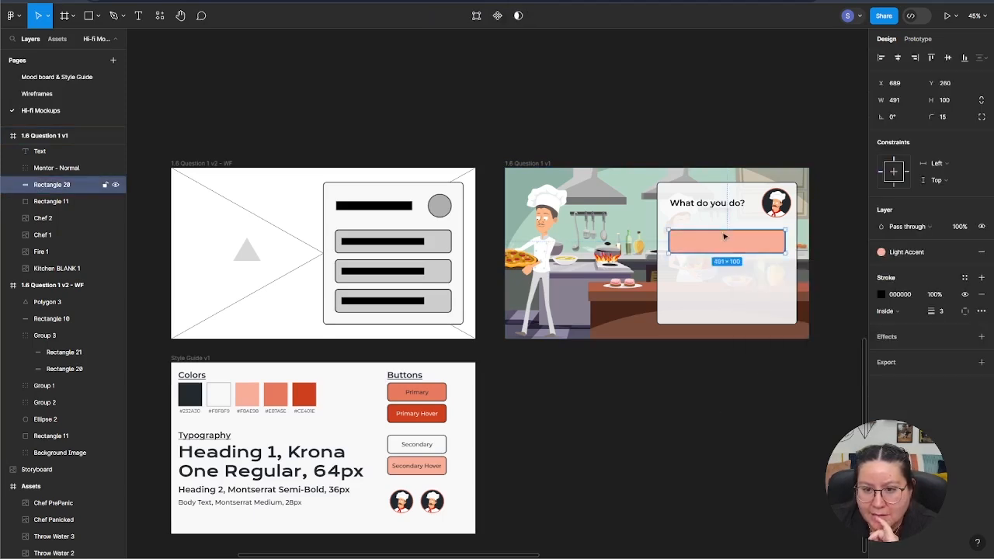
left_click(965, 278)
left_click(791, 356)
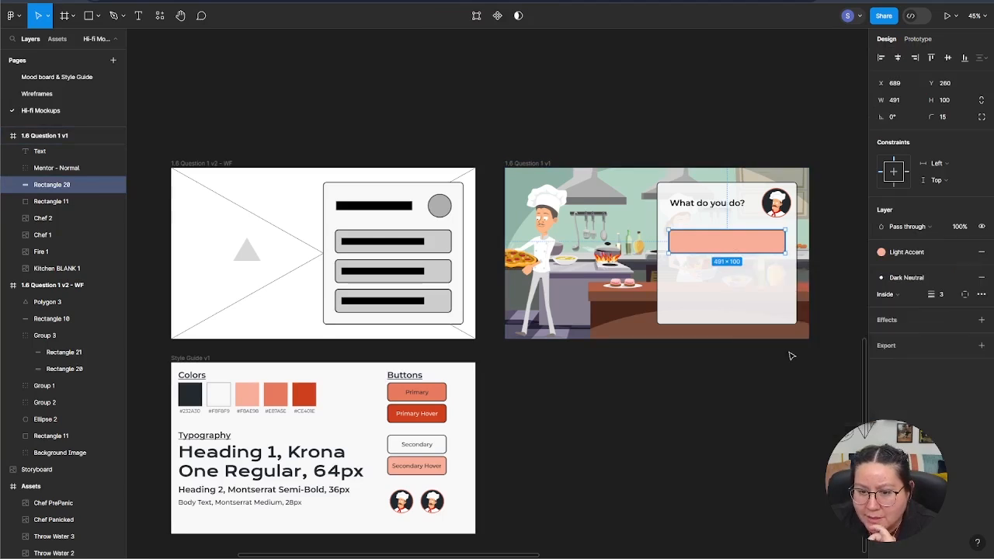
left_click(767, 380)
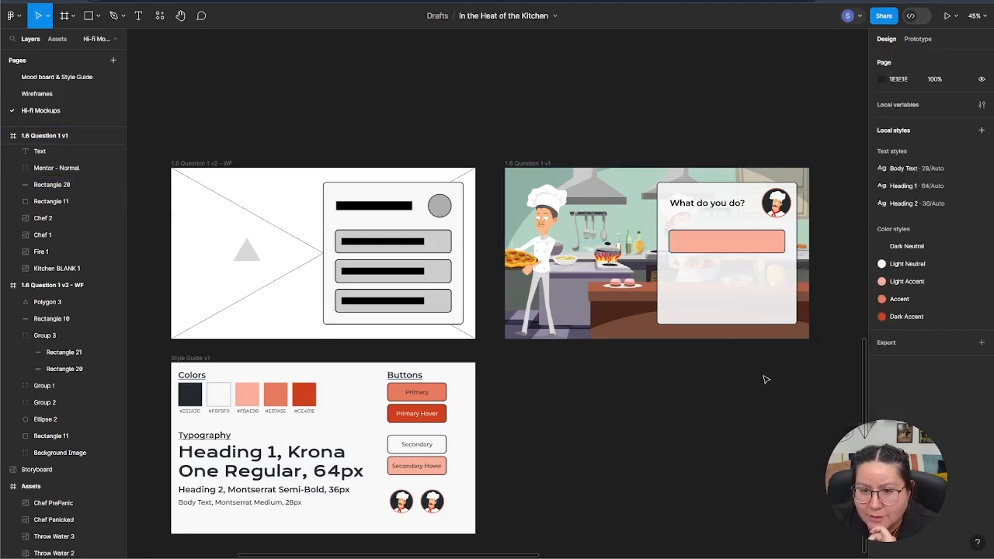
left_click(716, 190)
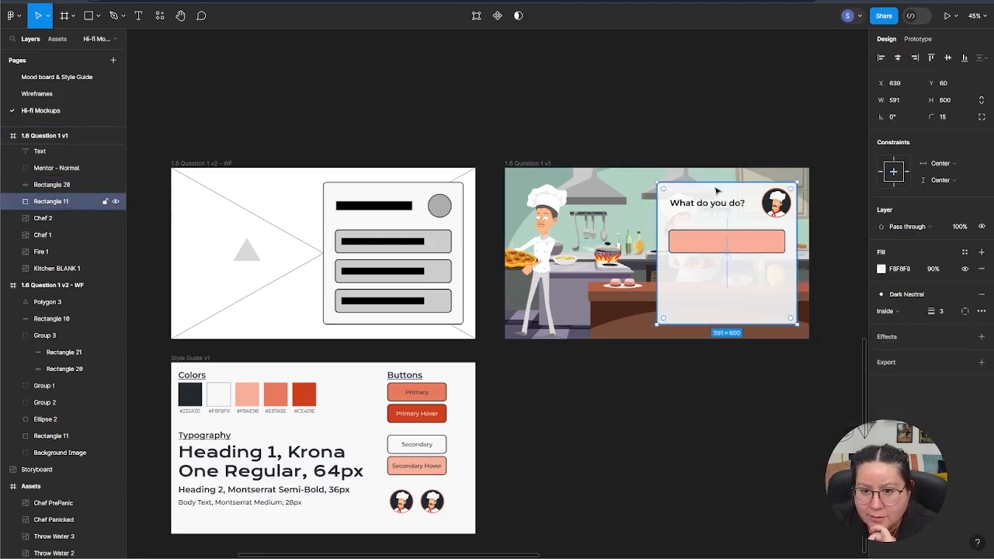
left_click(829, 237)
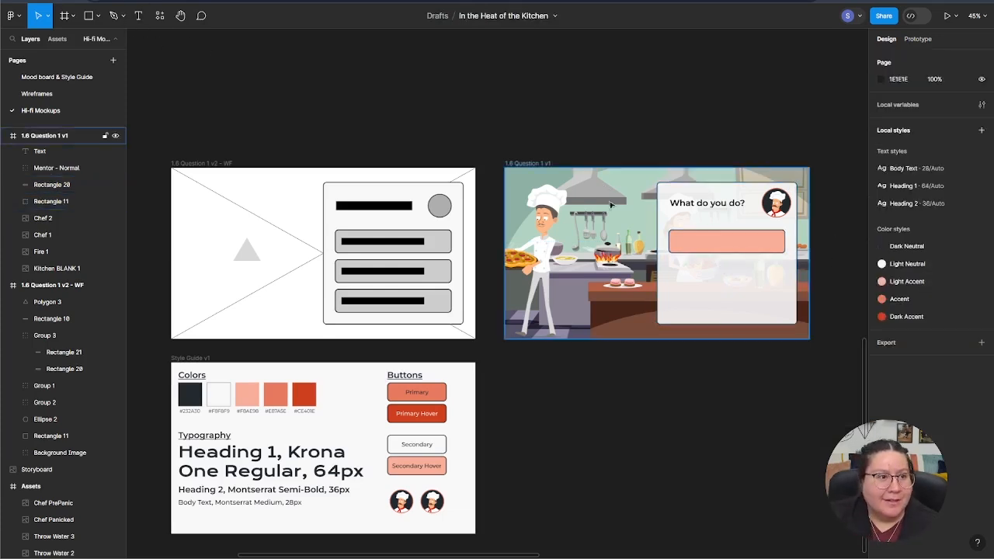
left_click(704, 252)
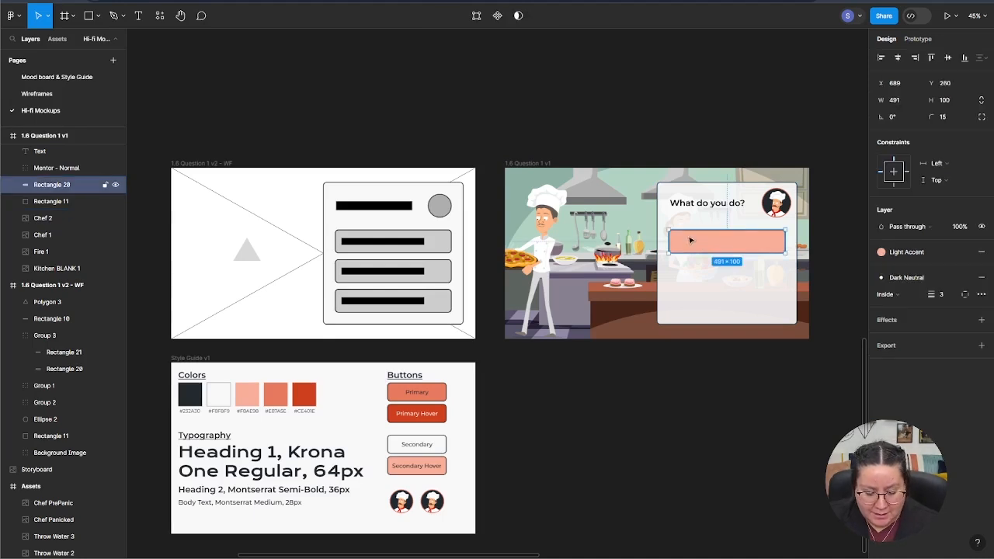
key("t")
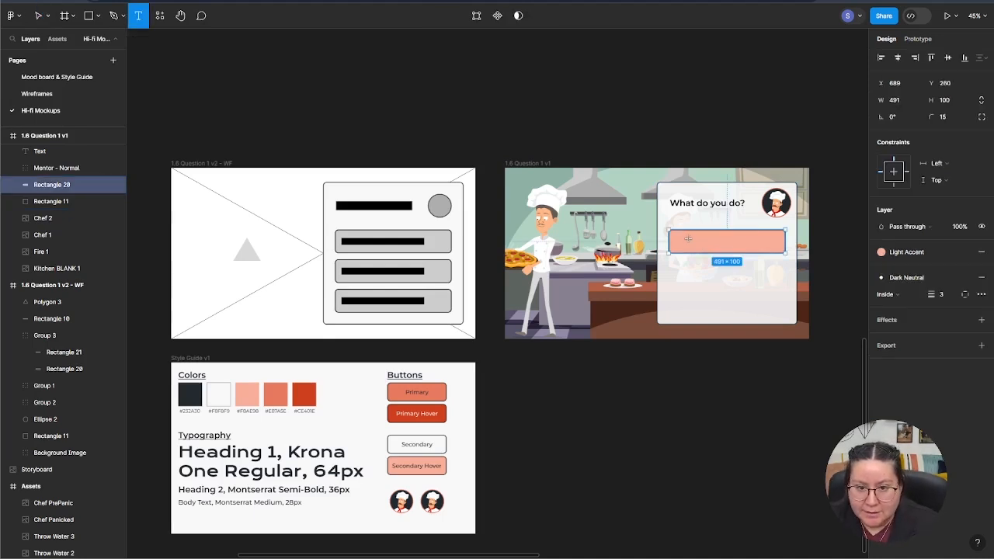
left_click(688, 240)
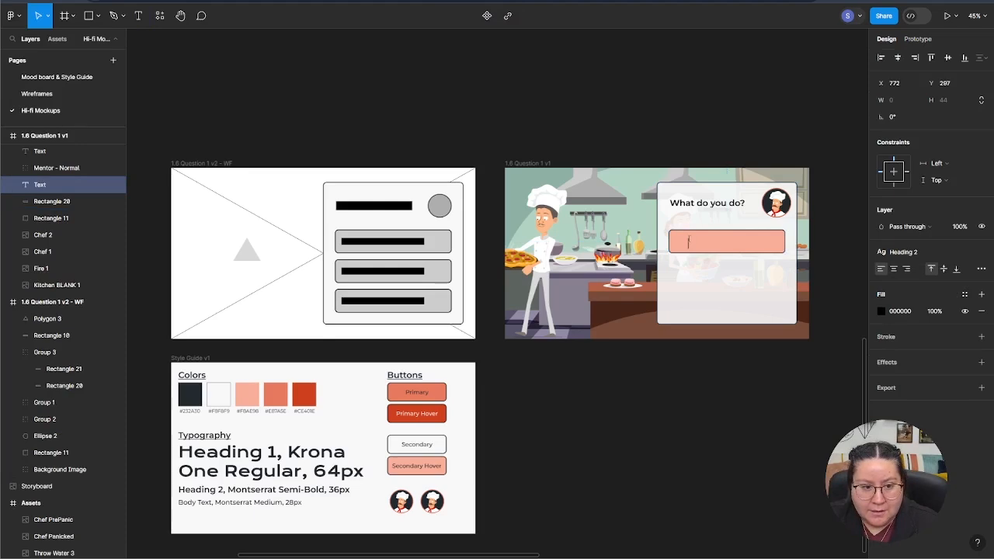
left_click(666, 457)
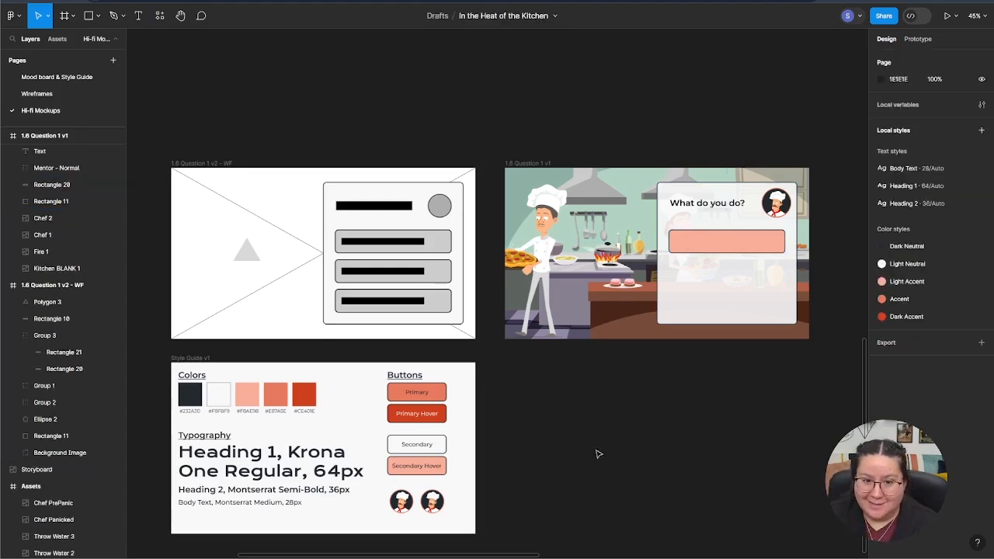
Step: Read the answer choice wording for slide 1.6 in the storyboard table, then return to the mockup
scroll(600, 454, "left", 5)
scroll(420, 311, "left", 2)
scroll(411, 209, "up", 5)
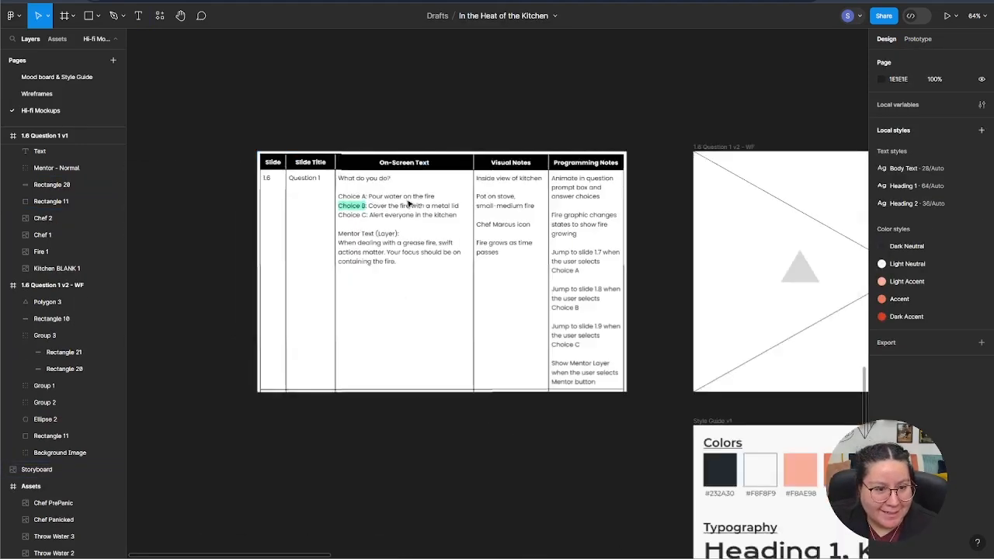
scroll(411, 209, "down", 5)
scroll(435, 426, "right", 6)
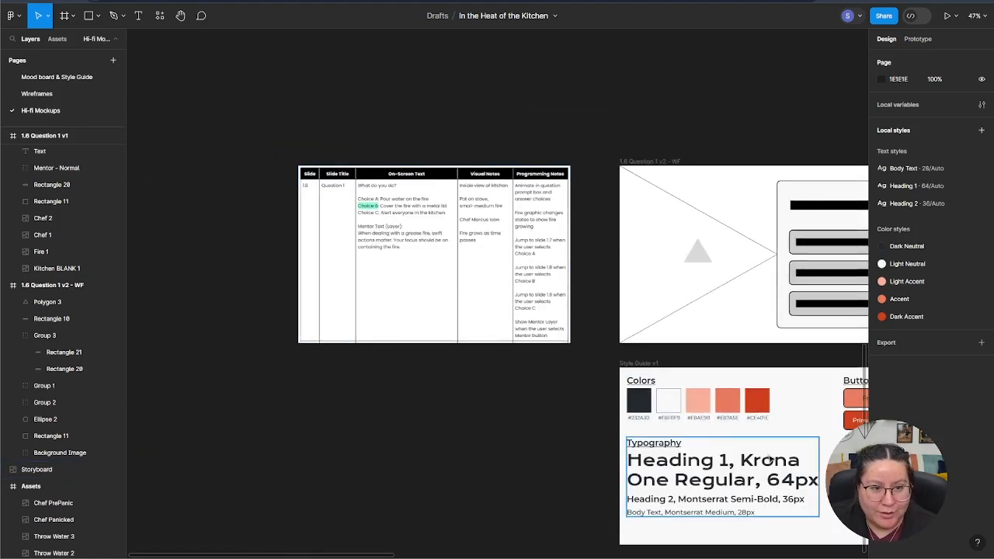
scroll(750, 379, "up", 2)
scroll(750, 379, "right", 1)
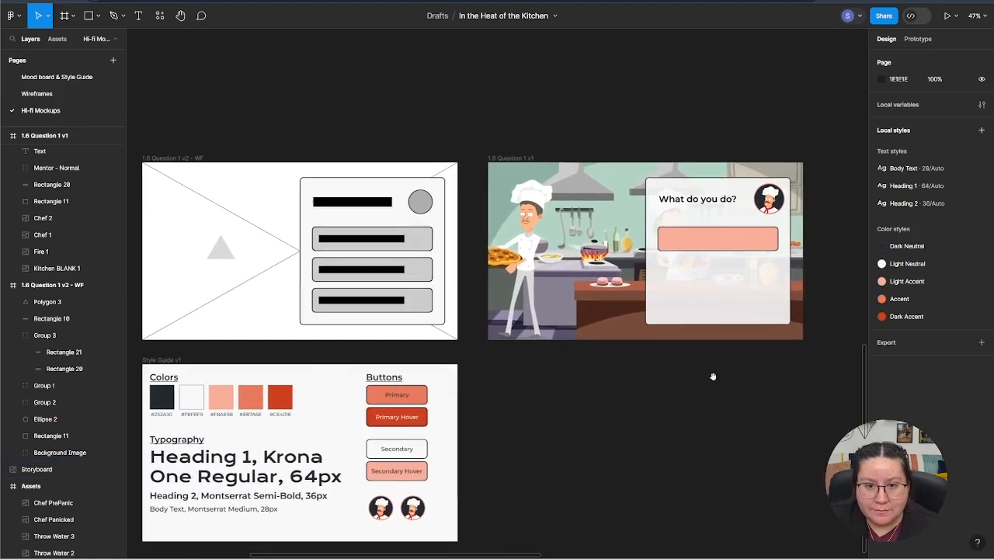
Step: Add a text layer reading "Pour water on the fire" on the first answer rectangle
left_click(721, 238)
key("t")
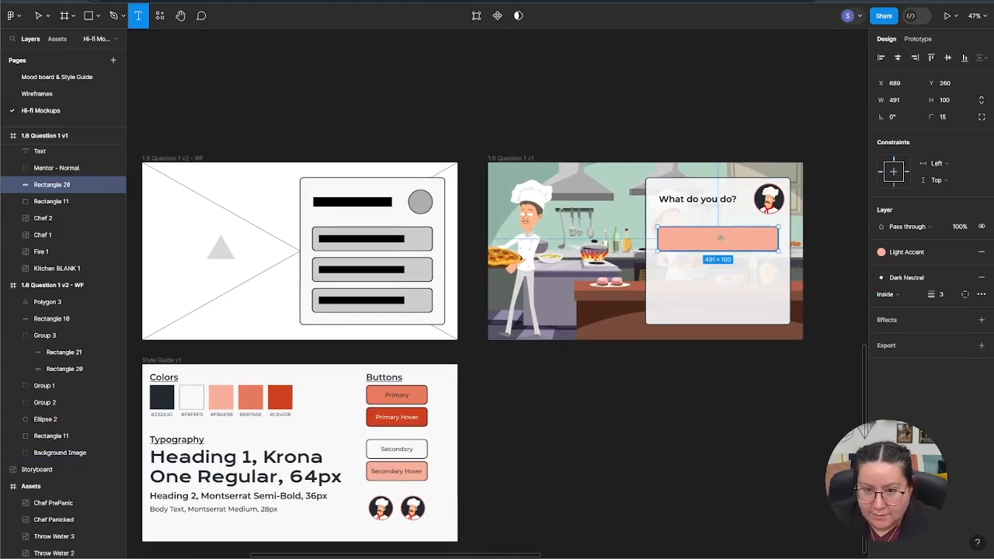
left_click(721, 238)
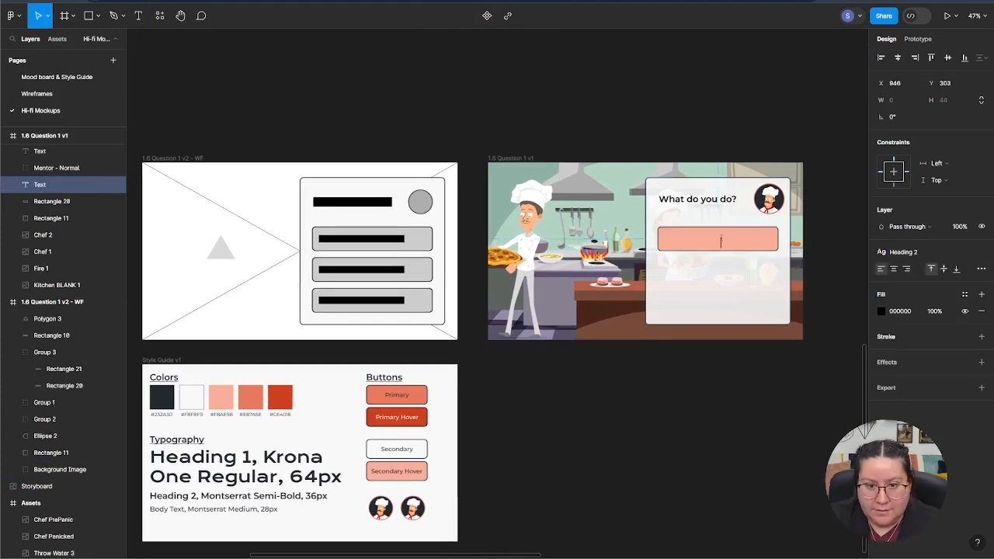
type("t")
key("BackSpace")
type("P")
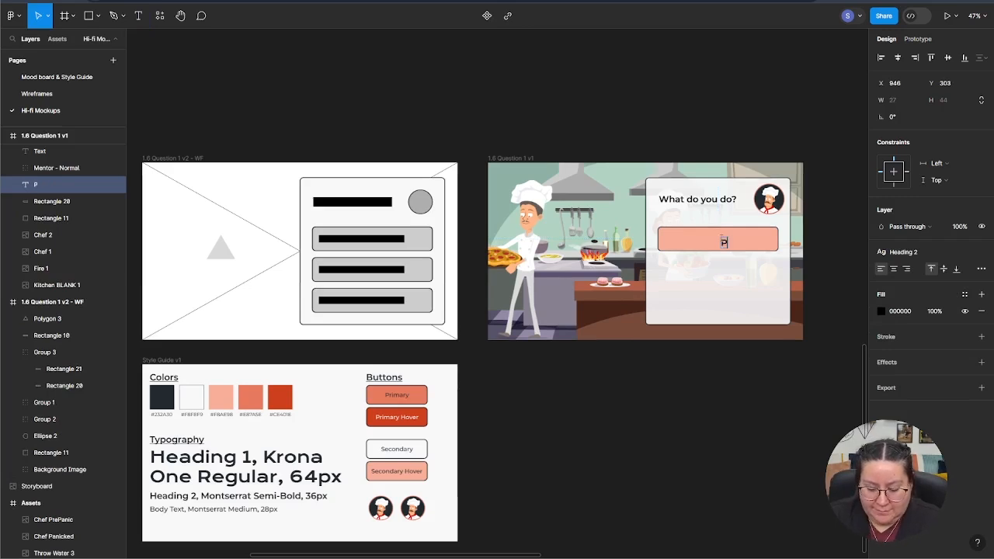
type("our water on the fire")
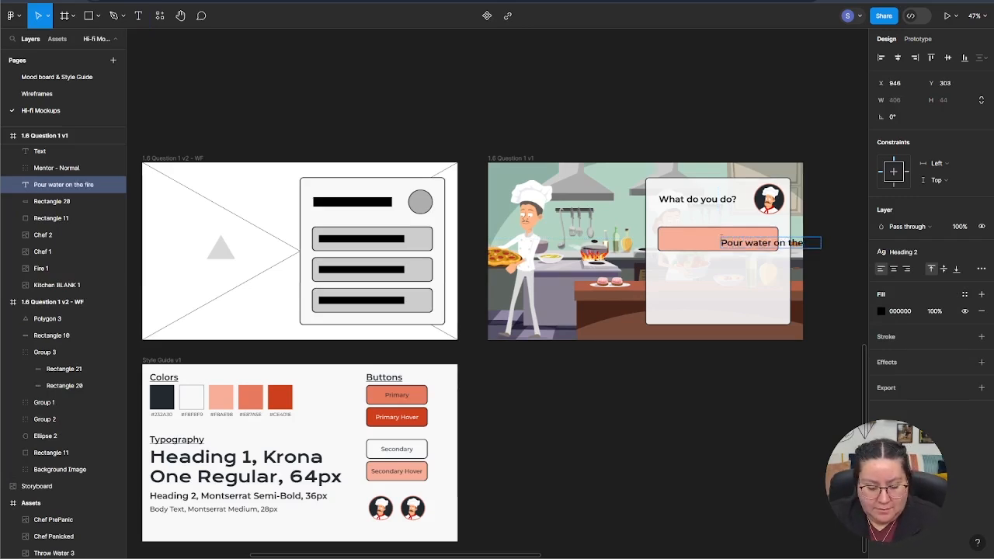
key("Escape")
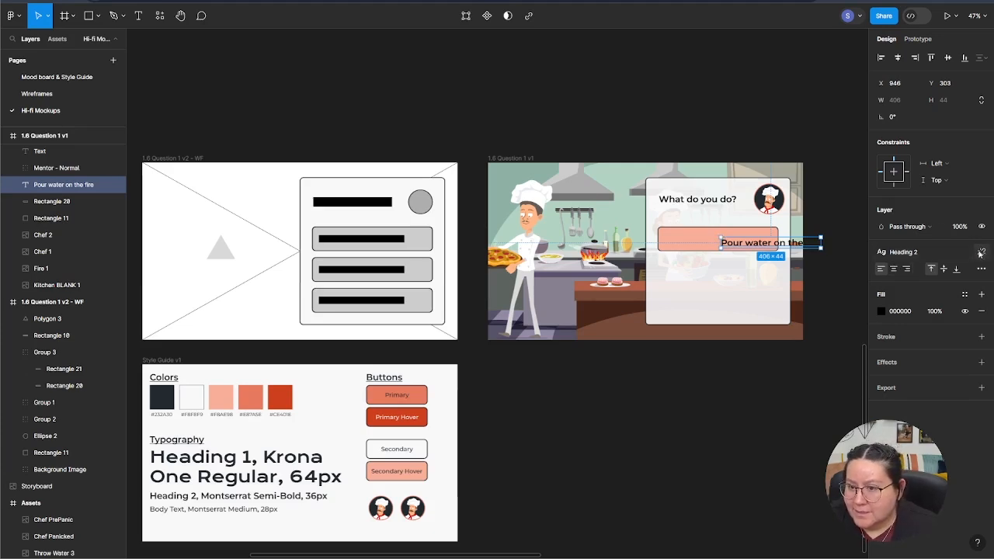
Step: Replace the answer text's Heading 2 style with the Body Text style
left_click(980, 251)
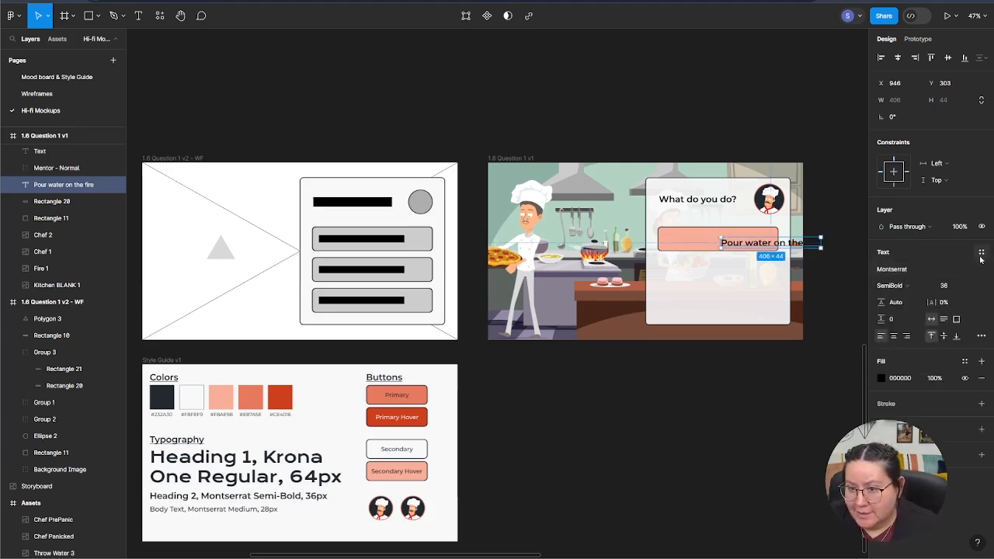
left_click(981, 252)
left_click(924, 317)
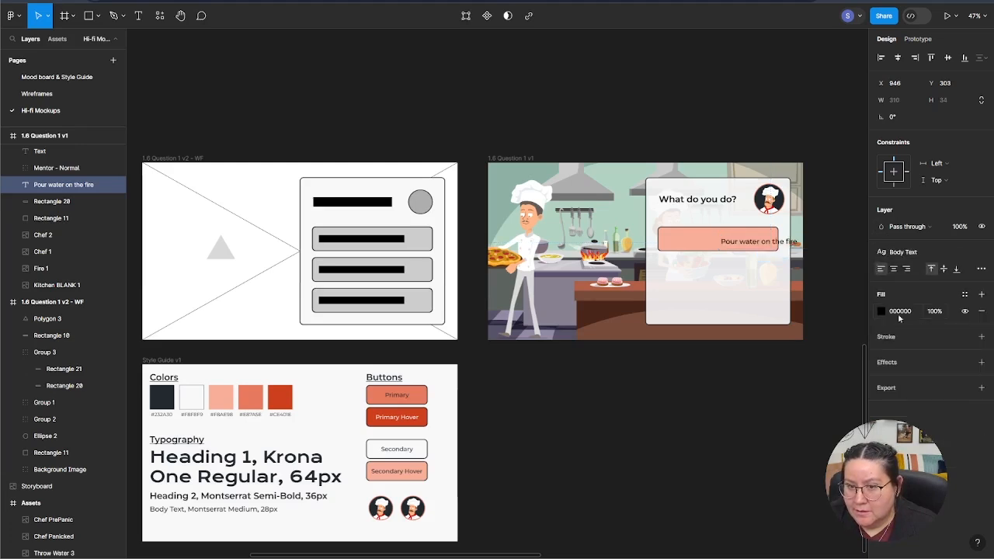
Step: Move the answer text onto its rectangle and align their horizontal and vertical centers
left_click_drag(748, 247, 713, 250)
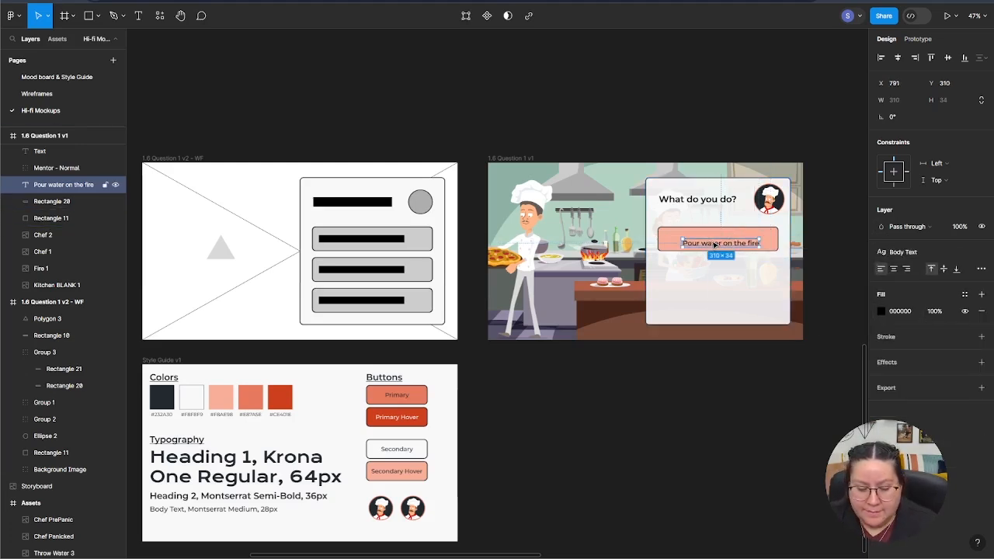
left_click(723, 234, "shift")
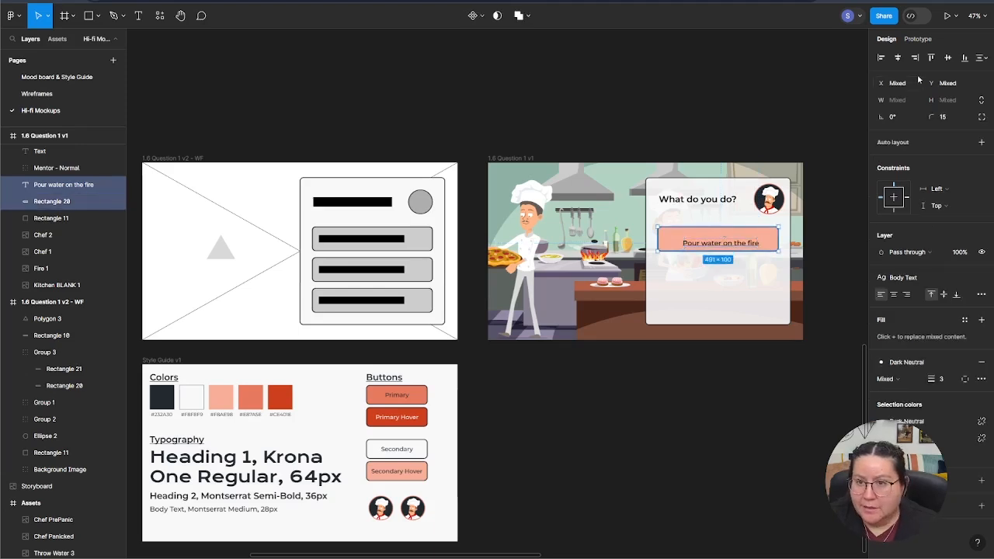
left_click(898, 57)
left_click(948, 58)
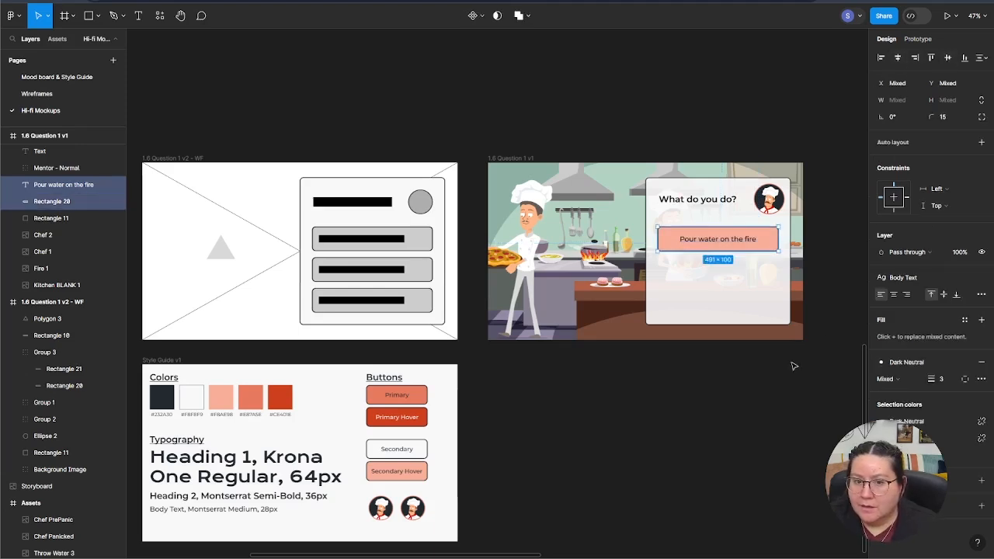
left_click(764, 387)
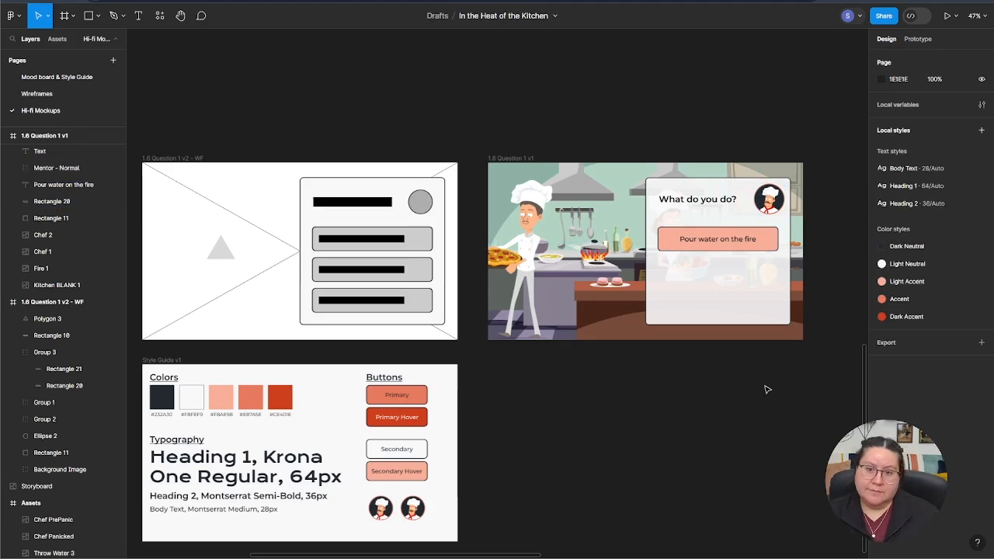
Step: Group the "Pour water on the fire" text with its rectangle and name the group "Choice A"
left_click(703, 240)
left_click(704, 244, "shift")
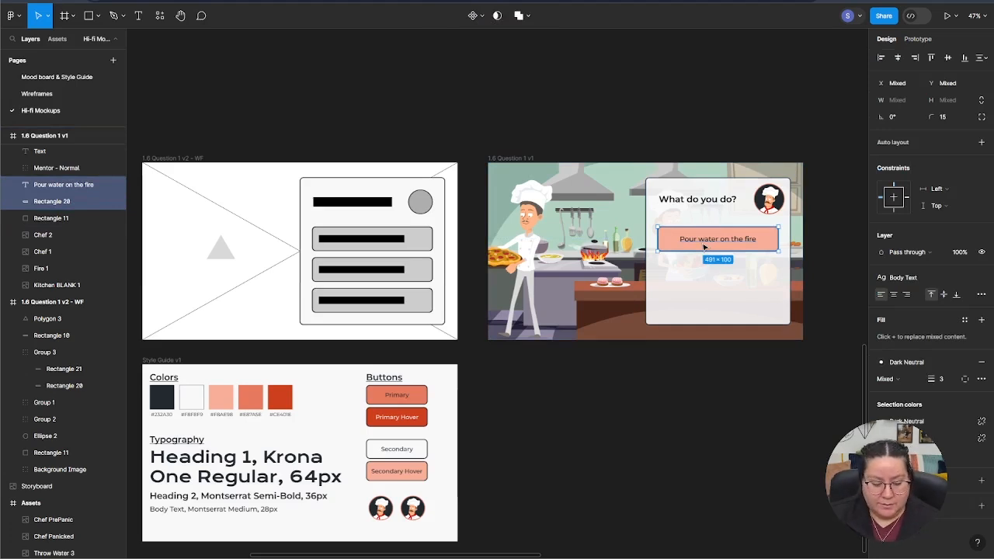
key("ctrl+g")
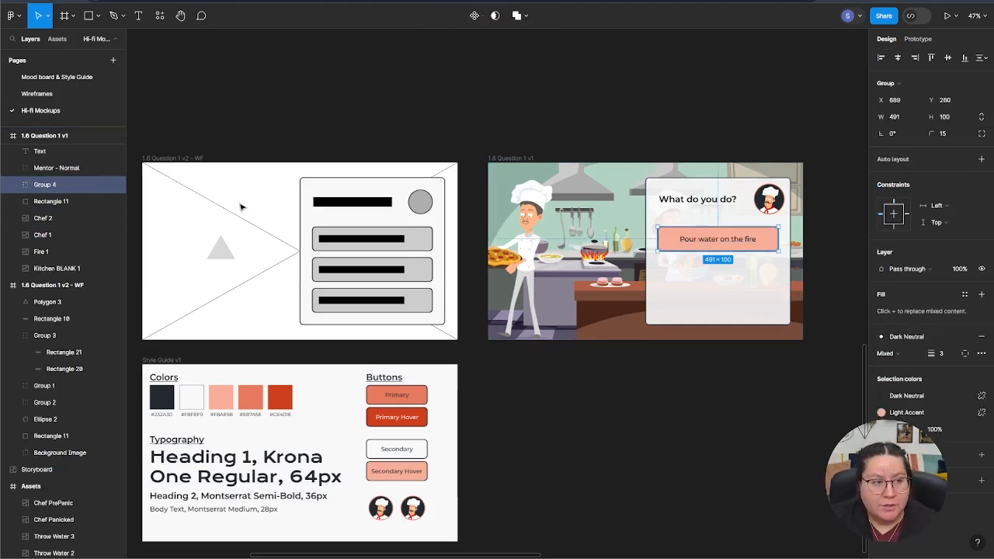
double_click(45, 185)
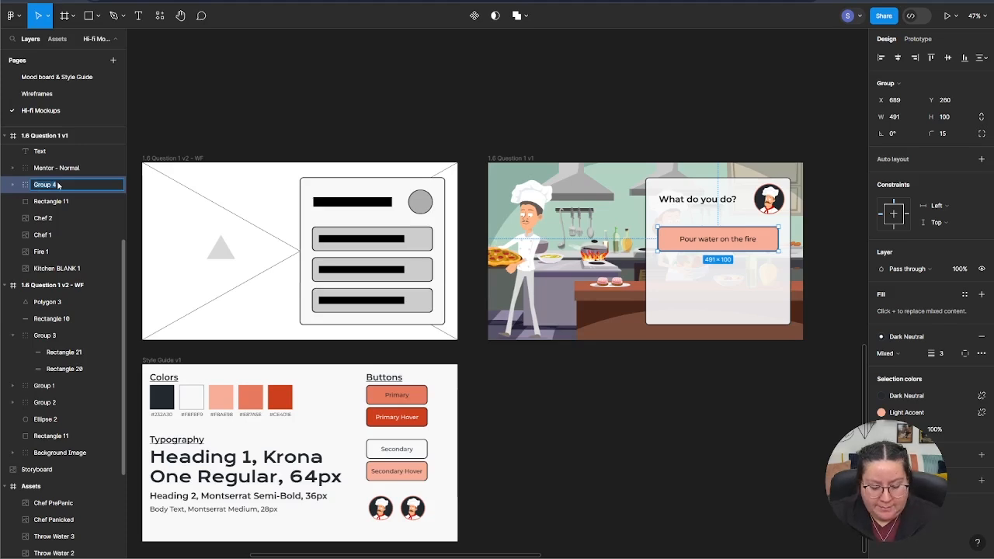
type("Choice A")
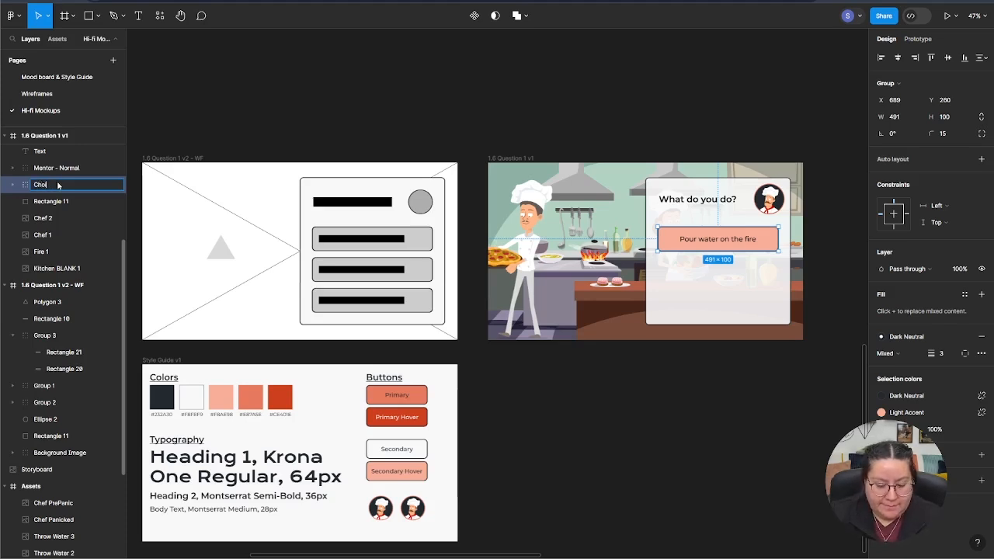
left_click(259, 144)
Step: Duplicate the Choice A group directly below itself and nudge the copy to Y 385 to match the wireframe's second button
left_click(761, 238)
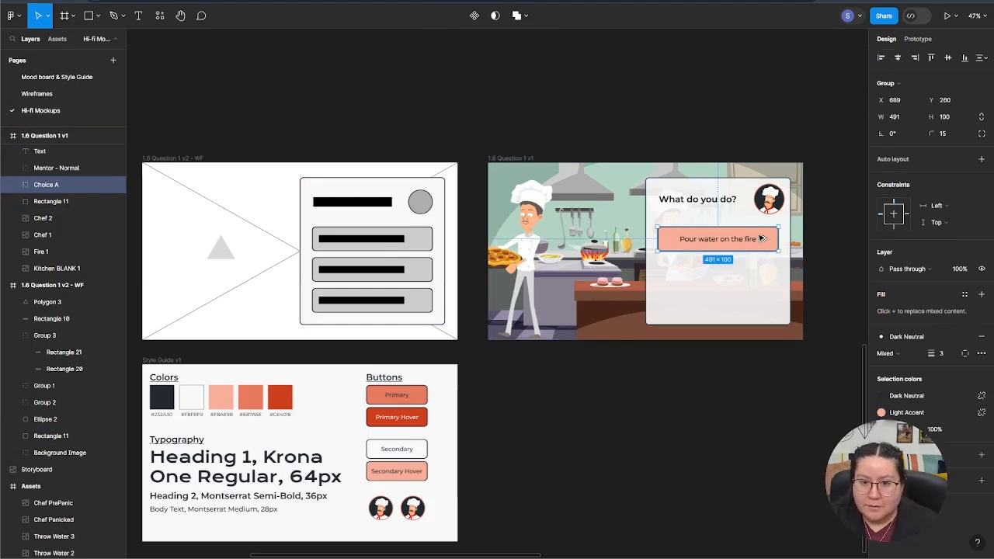
left_click_drag(761, 238, 760, 268)
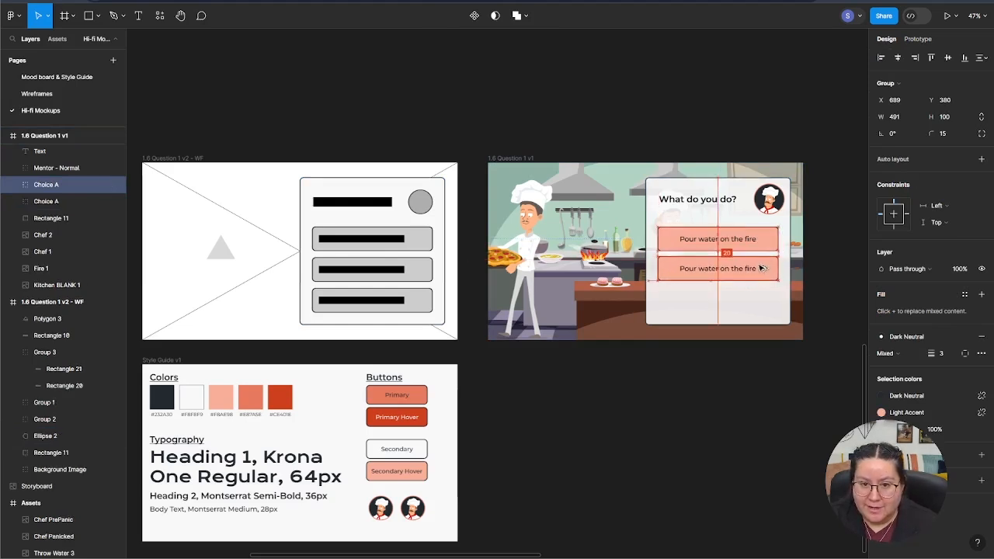
left_click(384, 267)
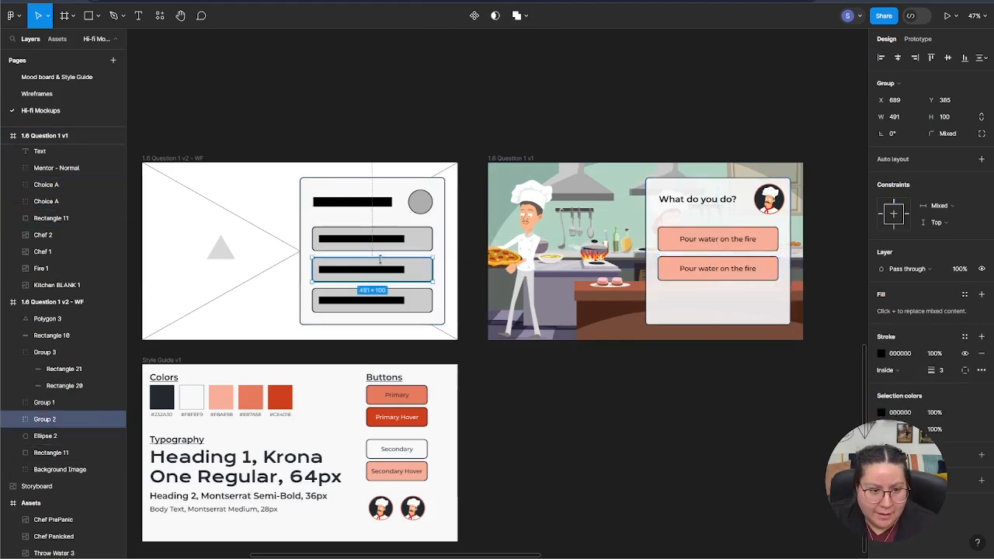
left_click(757, 268)
key("Down")
key("Down")
key("Down")
key("Down")
key("Down")
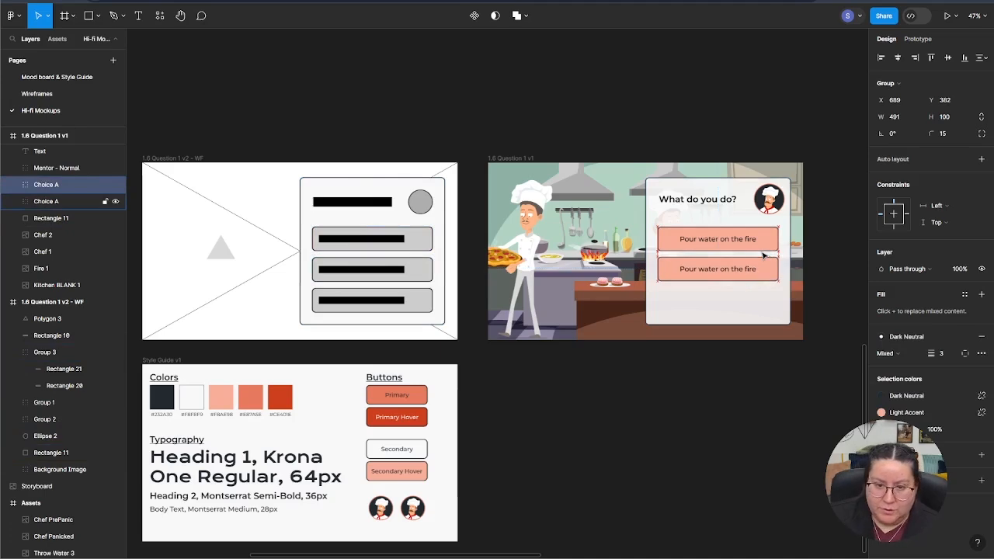
Step: Replace the second answer button's text with "Cover the fire with a metal lid"
left_click_drag(580, 450, 874, 447)
left_click_drag(319, 454, 190, 451)
scroll(595, 448, "right", 6)
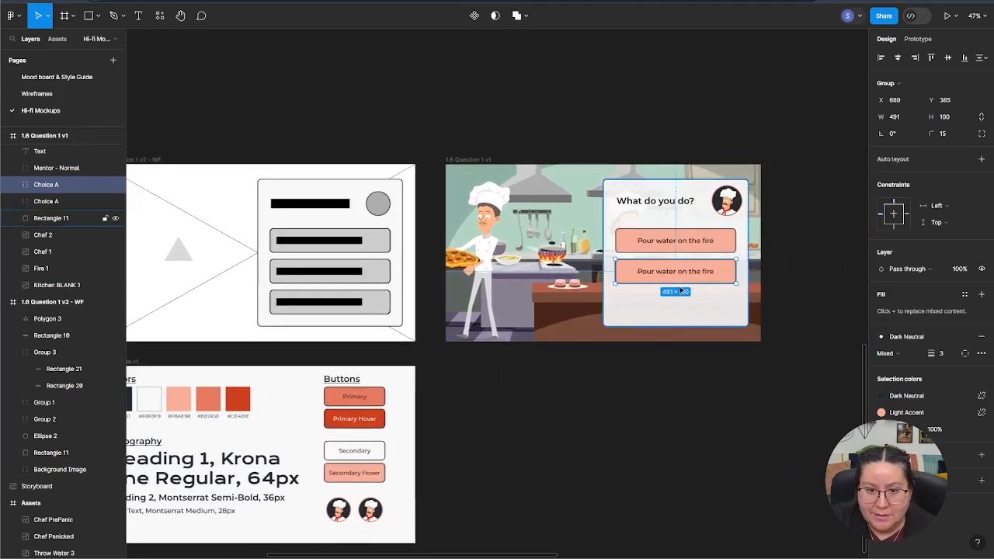
double_click(685, 273)
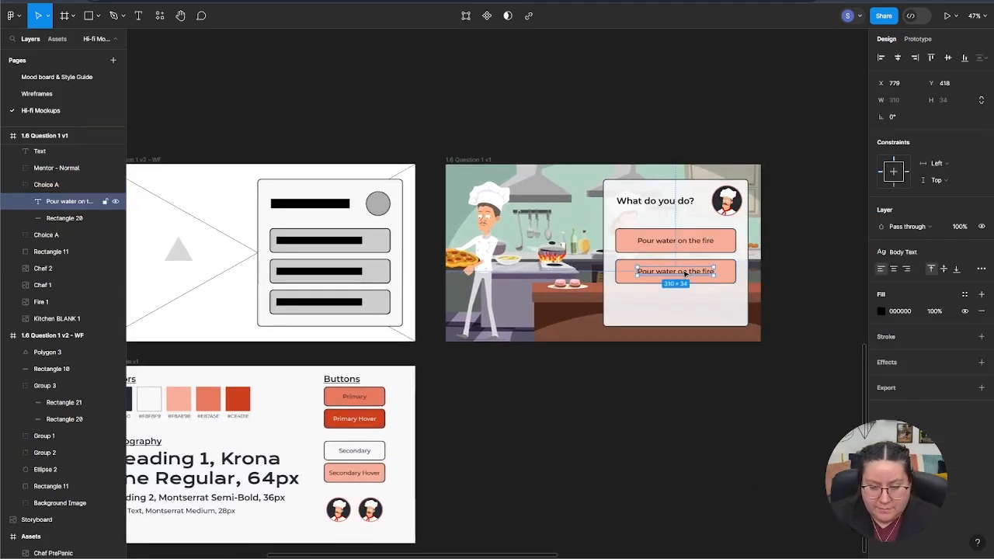
key("Return")
type("Co")
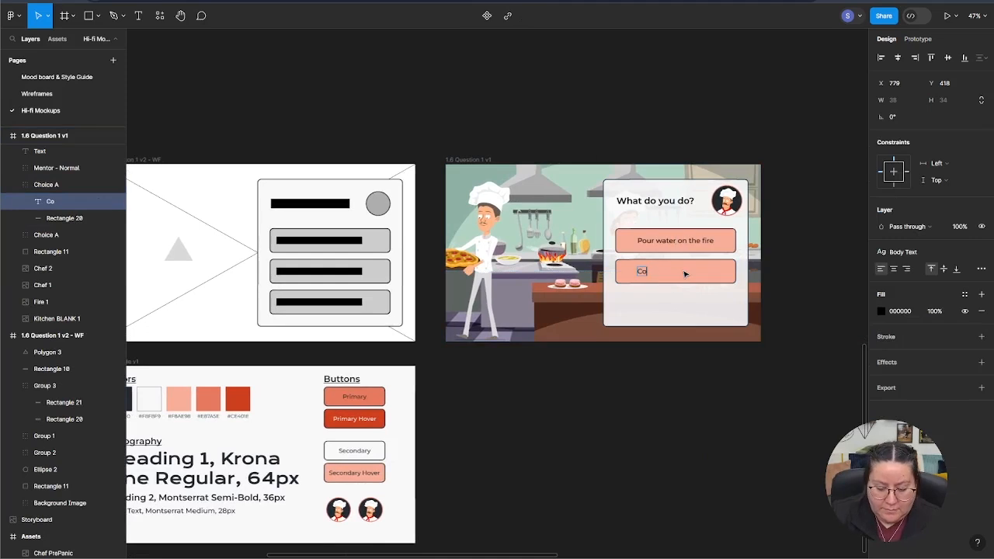
type("ver the fire wi")
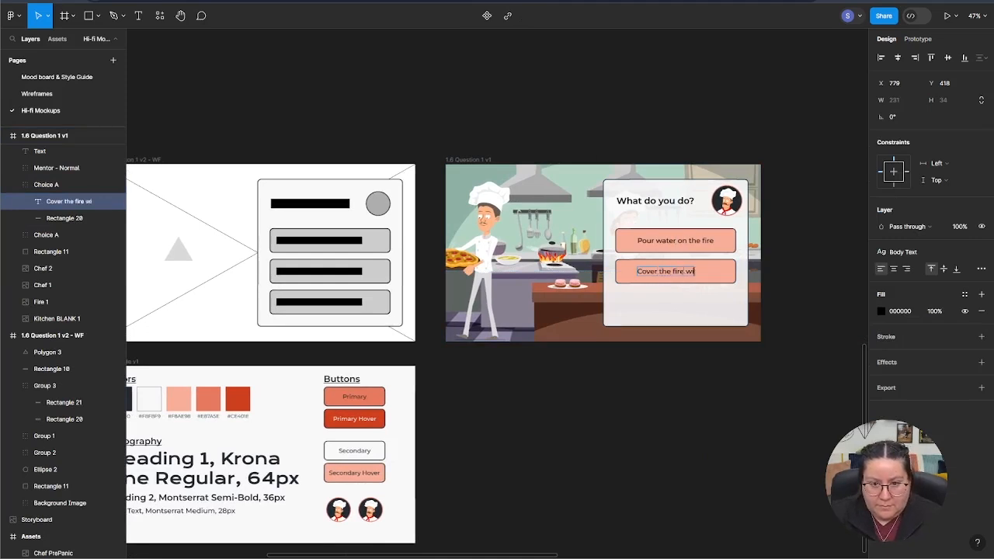
type("th a metal lid")
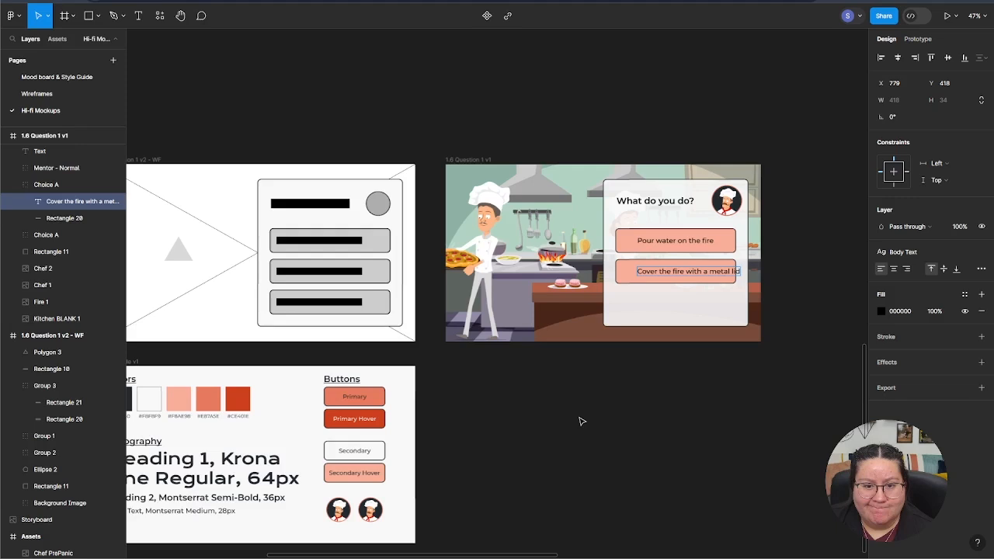
key("Escape")
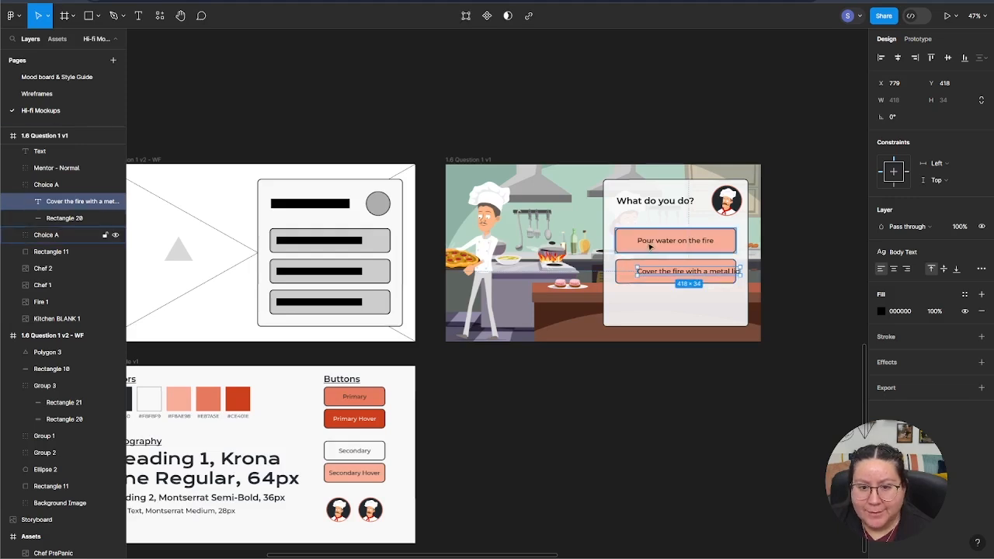
Step: Check the wireframe's answer placeholder, then shift the "Pour water on the fire" text toward its button's left edge, at X 714
left_click(651, 246)
double_click(651, 244)
left_click(325, 245)
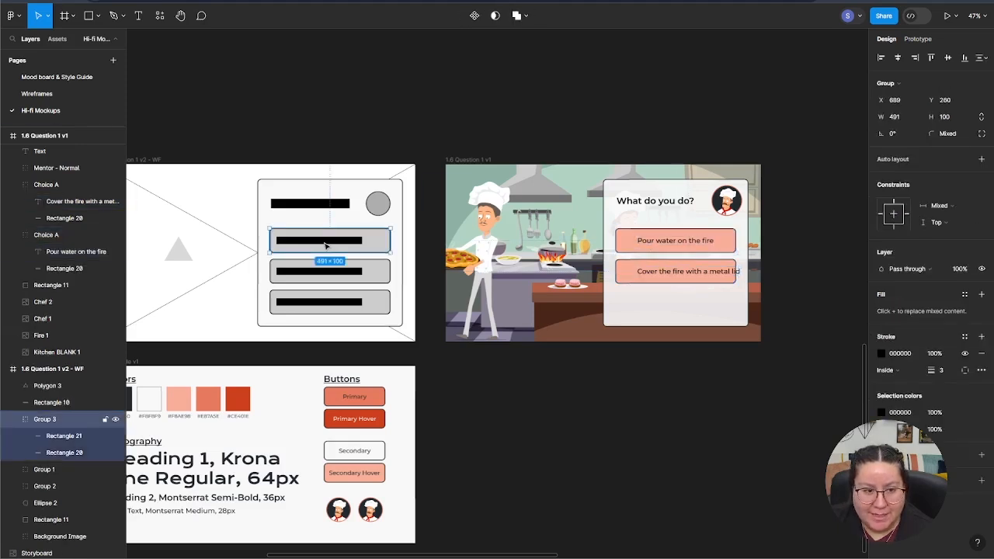
double_click(325, 246)
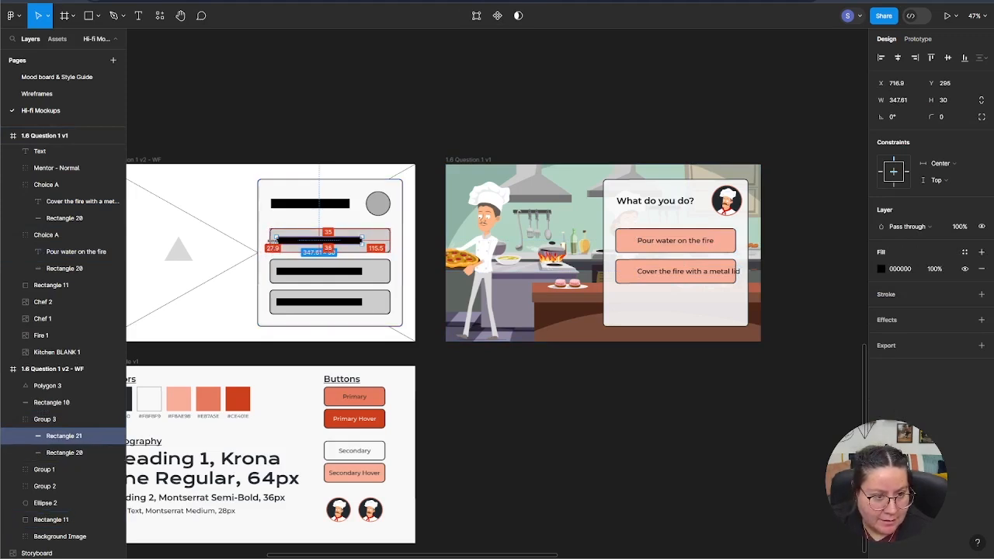
double_click(652, 243)
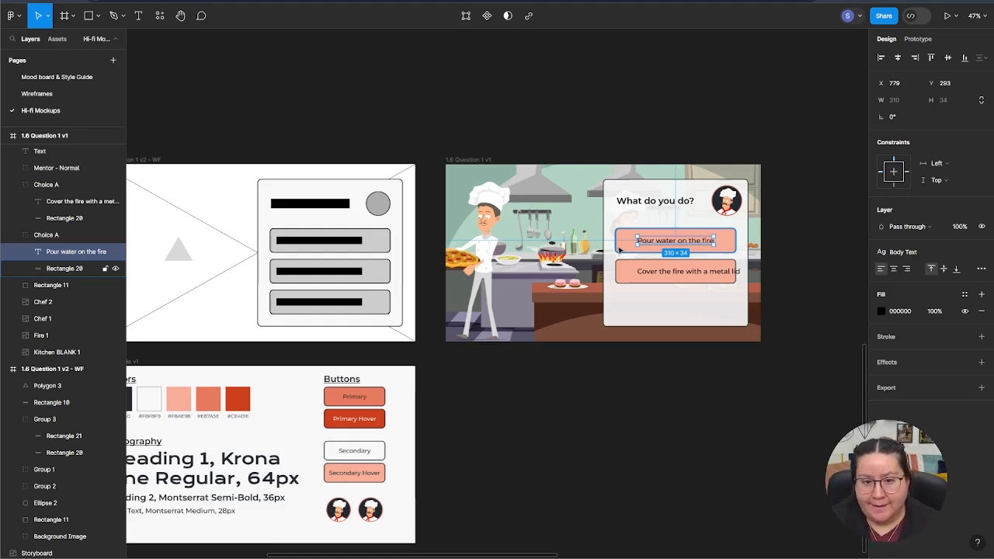
key("shift+Left")
key("shift+Left")
key("shift+Left")
key("shift+Left")
key("shift+Left")
key("shift+Left")
key("shift+Left")
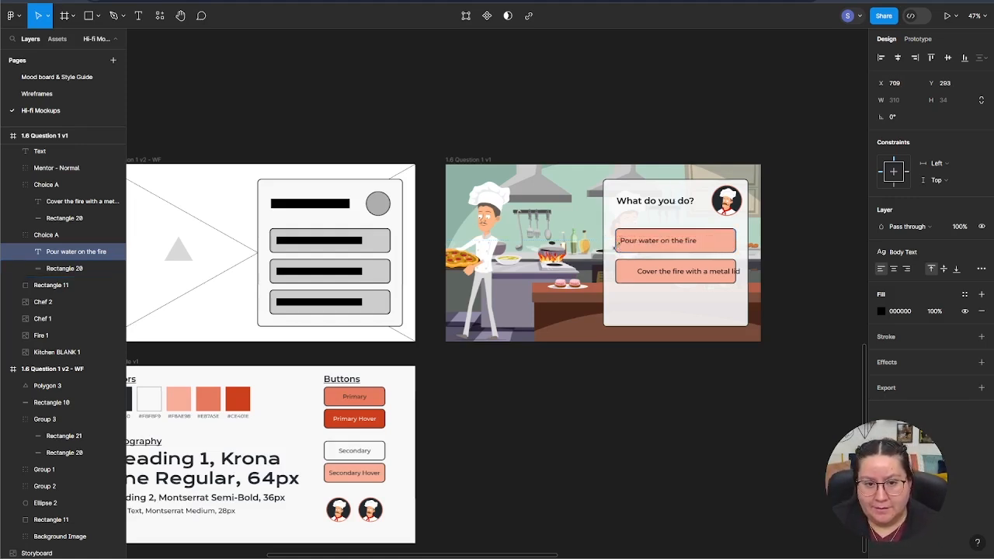
key("alt")
key("Right")
key("Right")
key("Right")
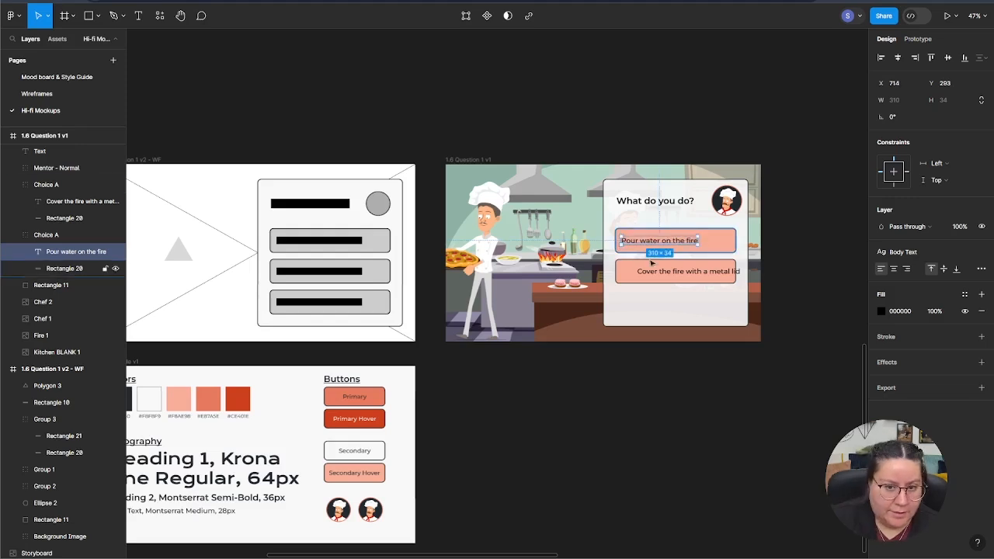
Step: Shift the "Cover the fire with a metal lid" text to X 714 so it lines up with the first answer's text
left_click(674, 273)
double_click(674, 273)
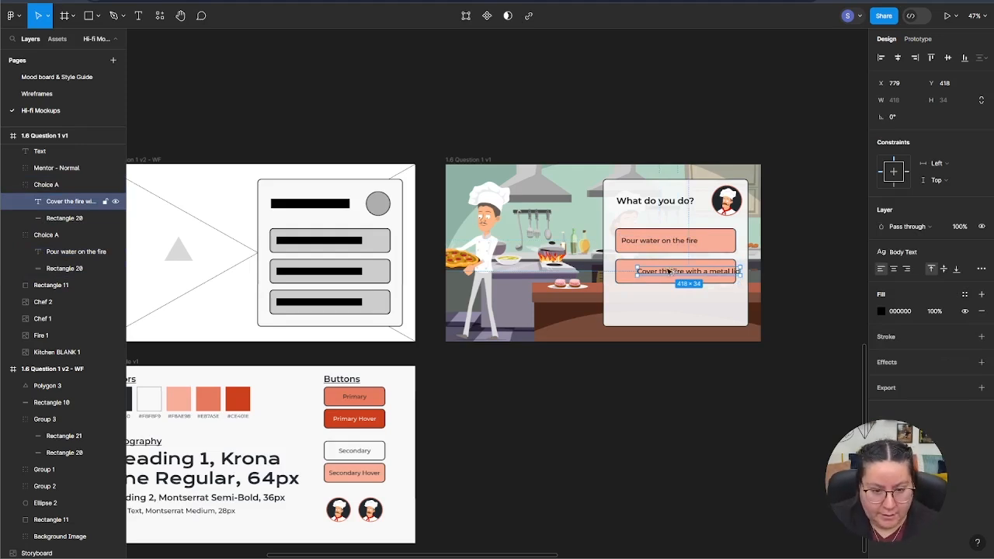
key("Left")
key("Left")
key("Left")
key("Left")
key("Left")
key("Left")
key("Left")
key("Left")
key("Left")
key("Left")
key("Left")
key("Left")
key("Left")
key("Left")
key("Left")
key("Left")
key("Left")
key("Left")
key("Left")
key("Left")
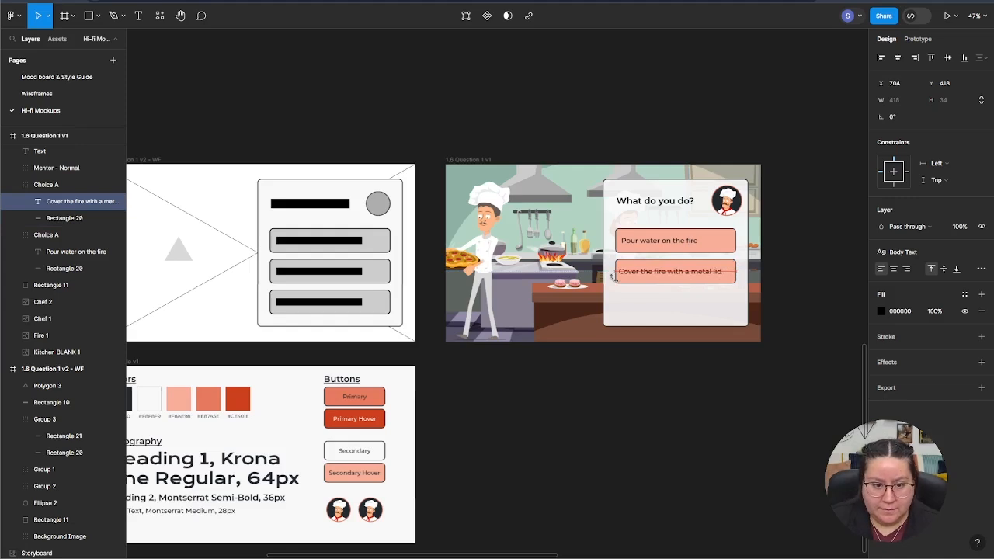
key("alt")
key("shift+Right")
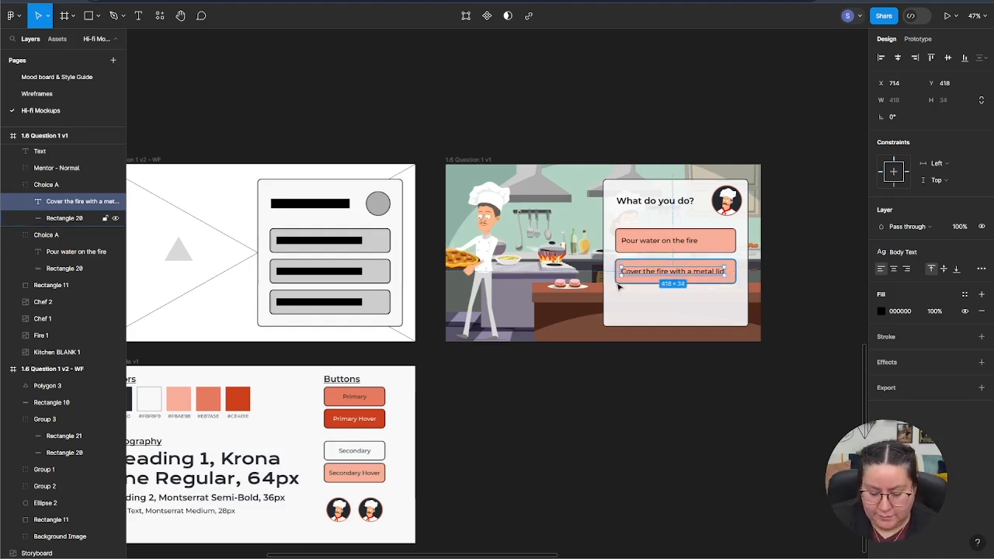
left_click(811, 297)
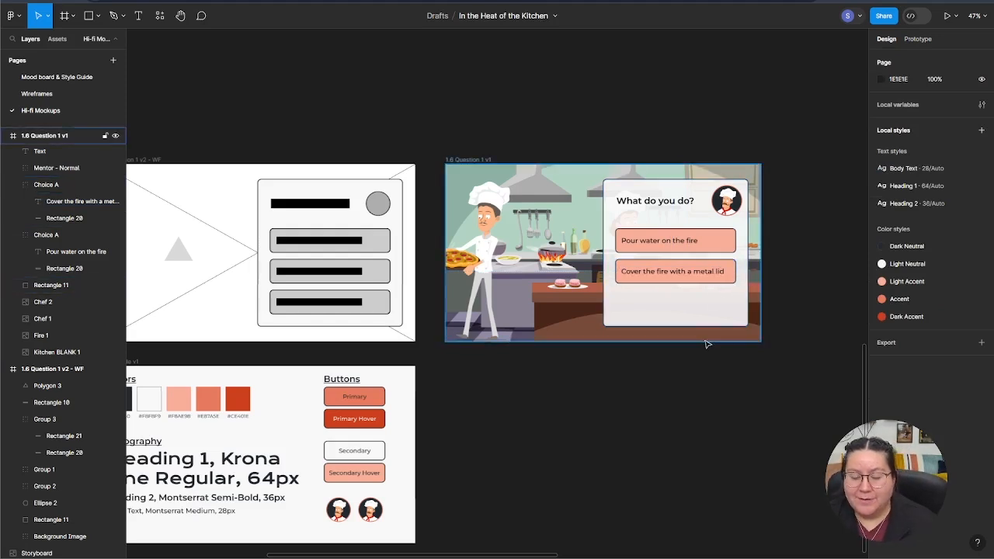
Step: Move the "What do you do?" text and the mentor button together down 12 px, checking their spacing within the panel
left_click(697, 283)
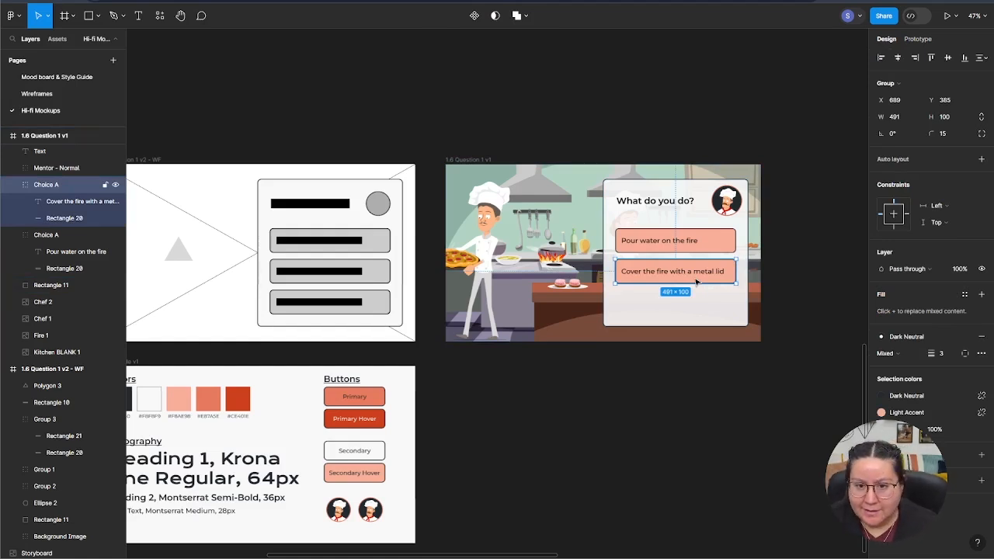
left_click(735, 203)
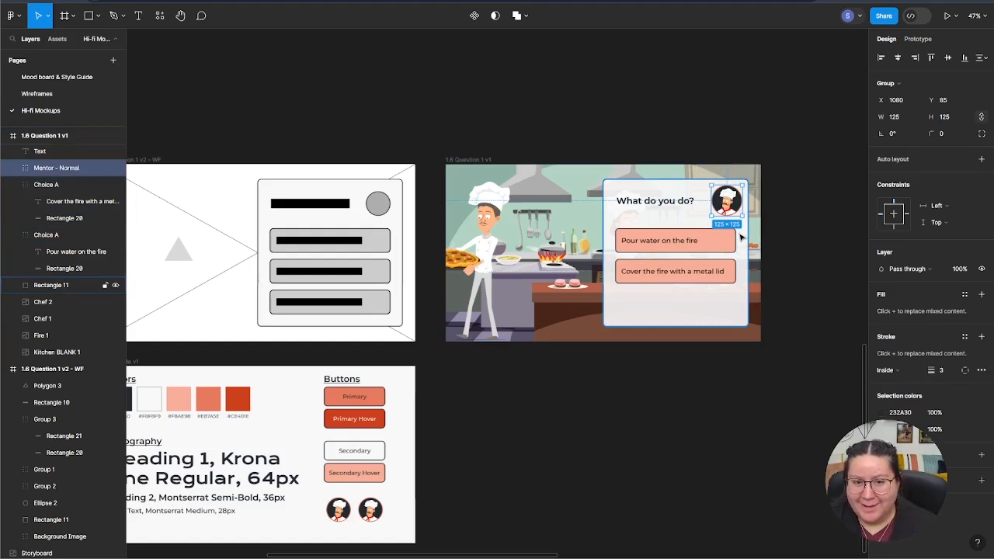
left_click(680, 202, "shift")
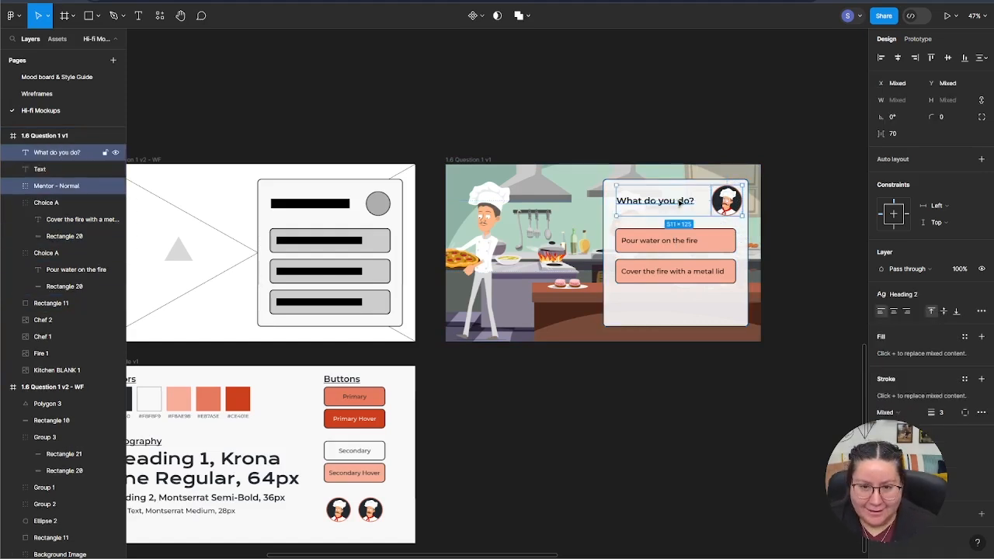
key("alt")
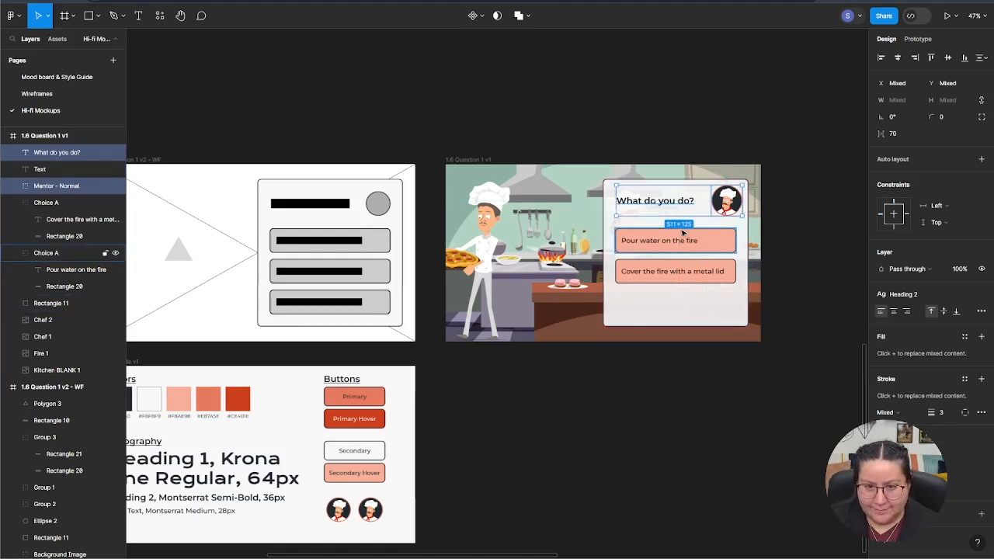
key("shift+Down")
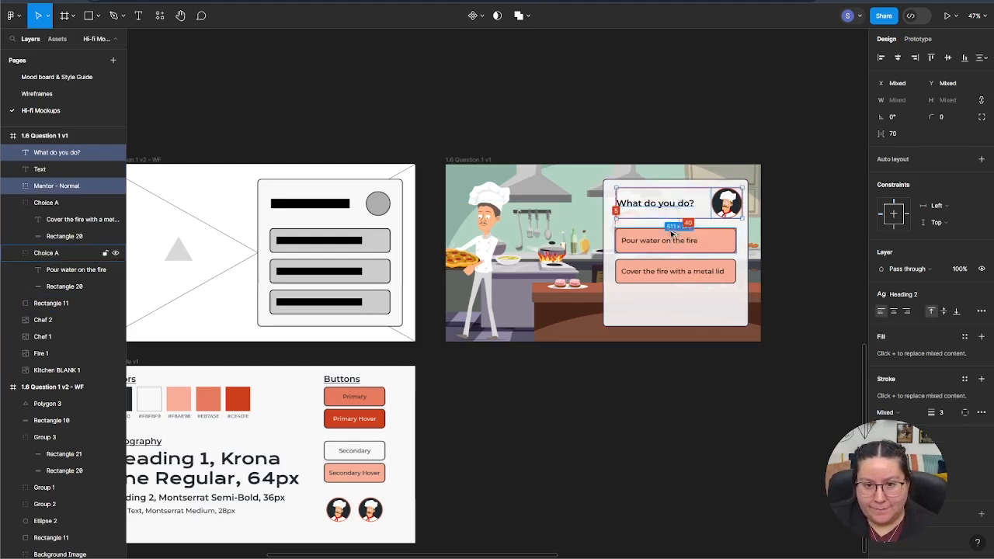
key("Down")
key("Down")
key("alt")
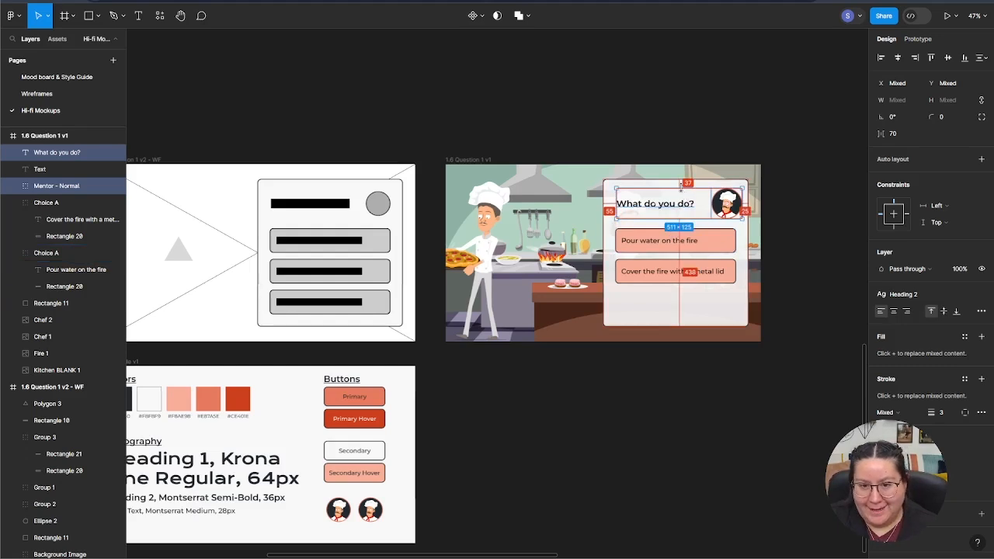
left_click(805, 228)
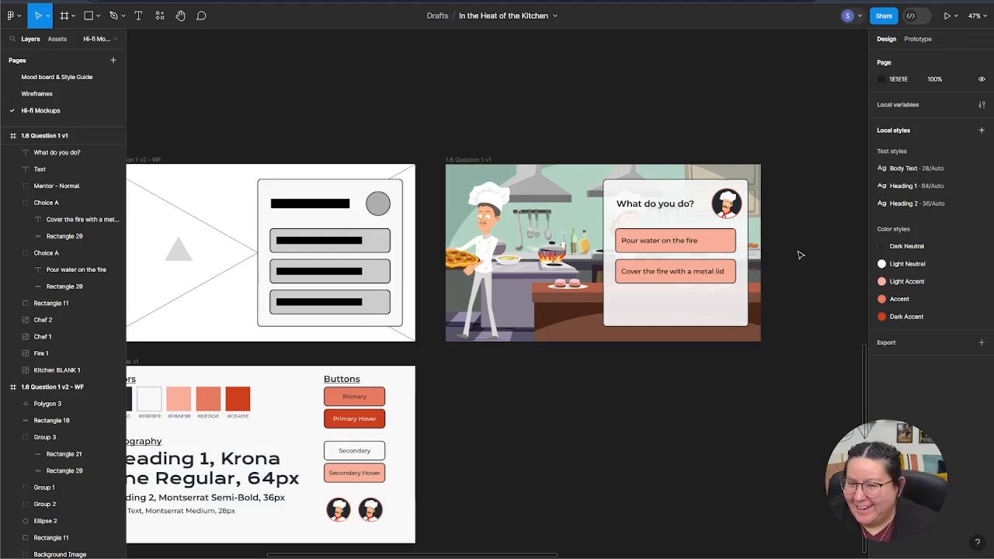
Step: Duplicate the second answer button straight below itself at Y 510 as the third answer
left_click(713, 281)
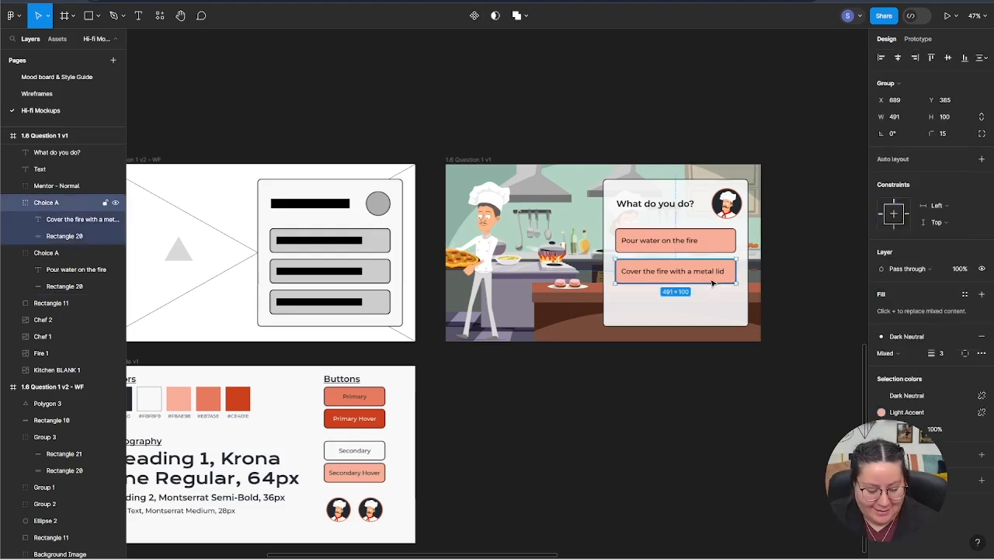
left_click_drag(712, 281, 714, 313)
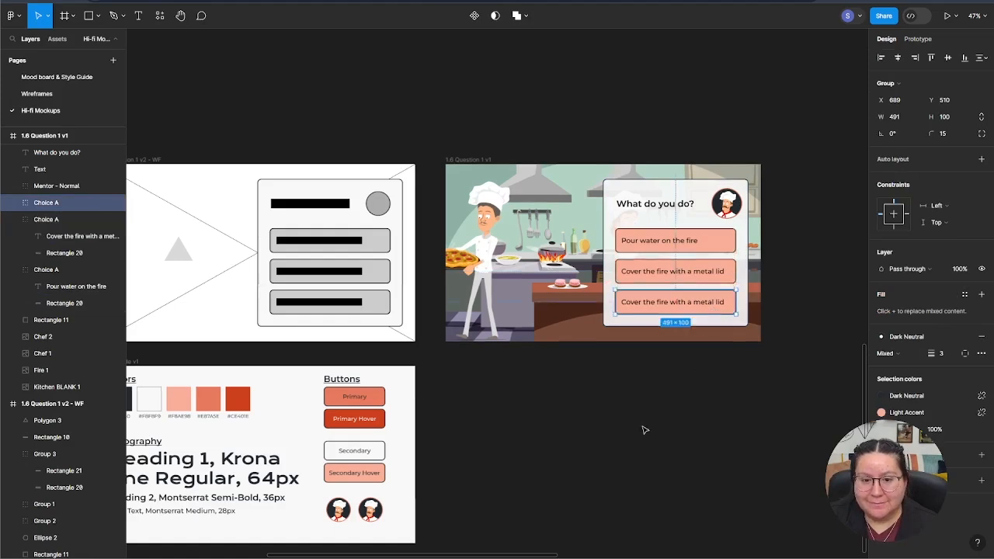
Step: Rename the "Cover the fire with a metal lid" answer button's group as Choice B
left_click_drag(582, 394, 688, 387)
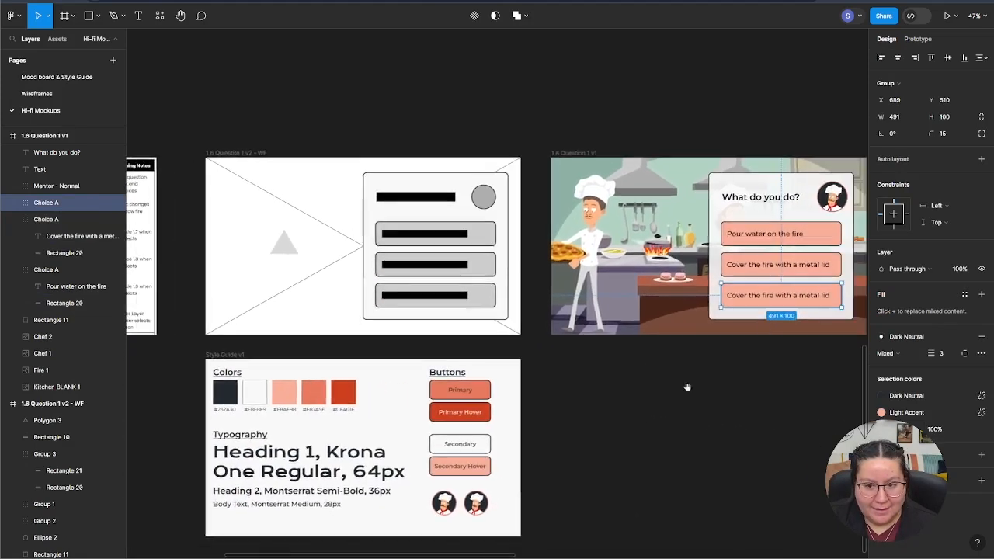
left_click(808, 264)
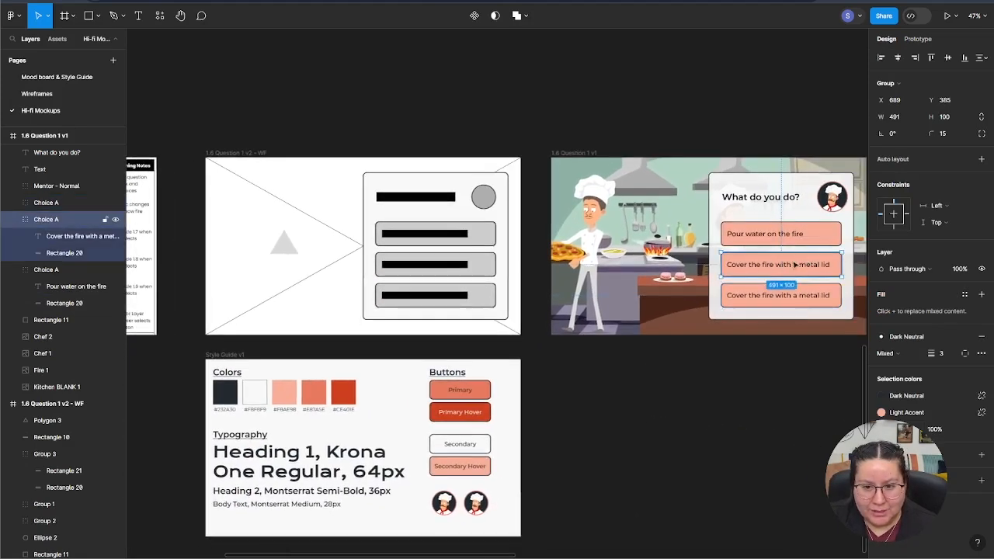
left_click(12, 219)
double_click(68, 219)
left_click(70, 220)
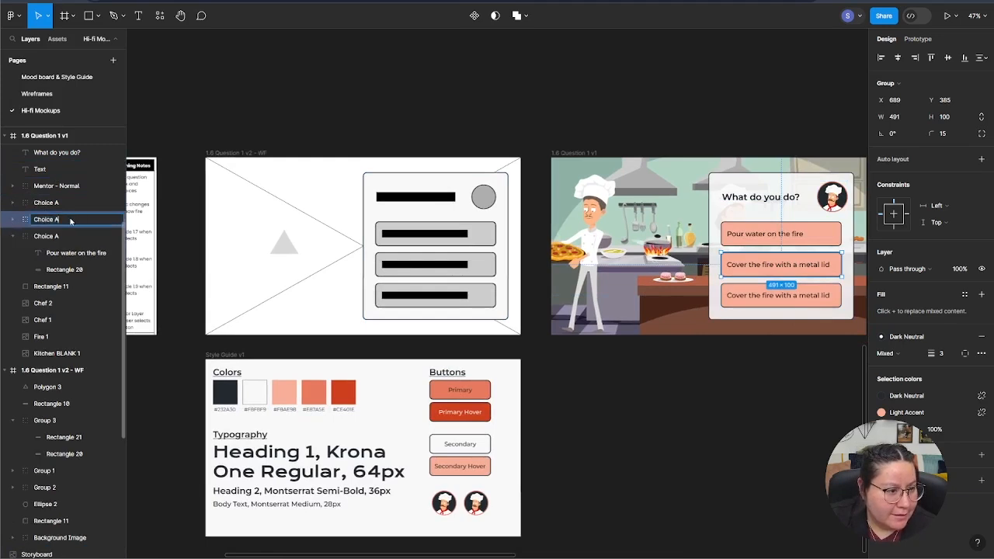
type("B")
left_click(219, 137)
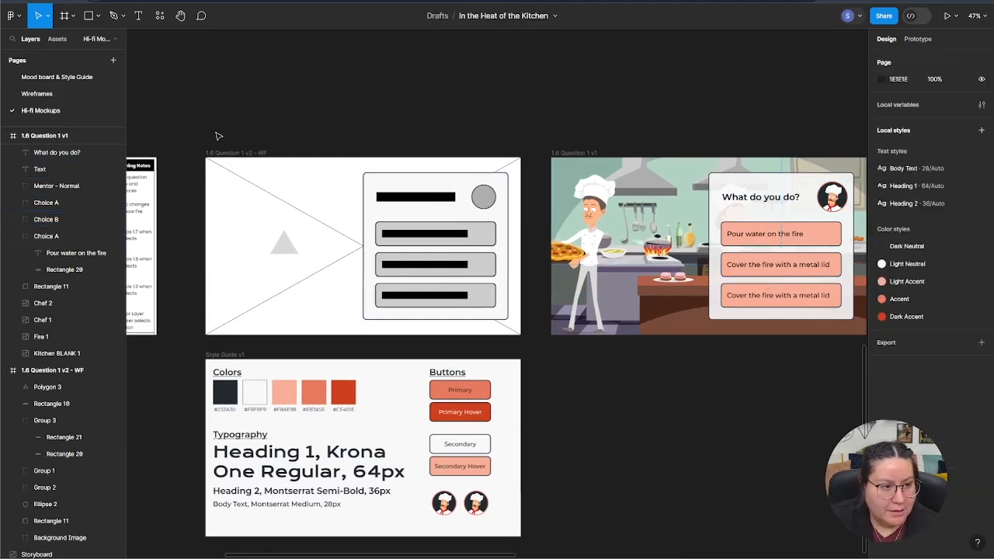
Step: Rename the "Pour water on the fire" answer button's group as Choice C
double_click(62, 240)
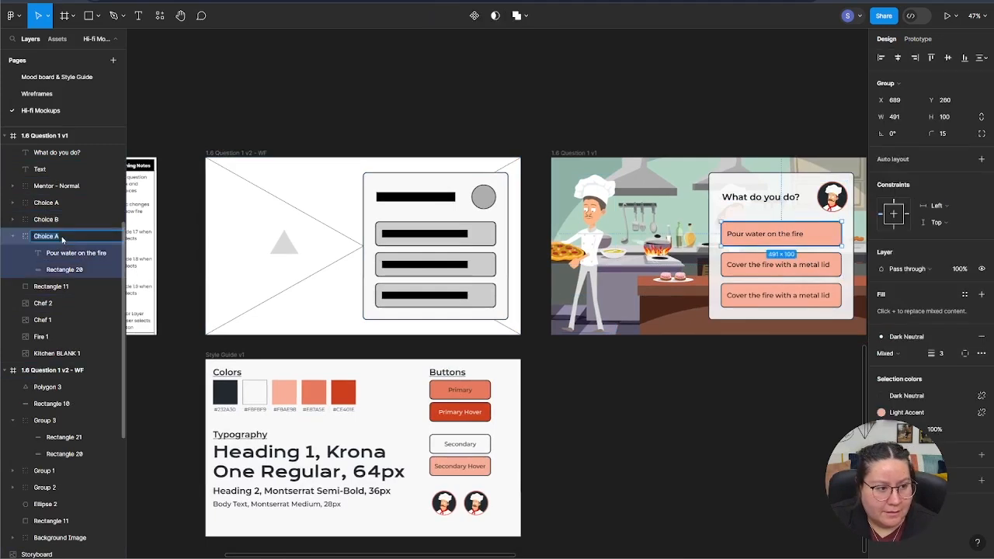
left_click(63, 238)
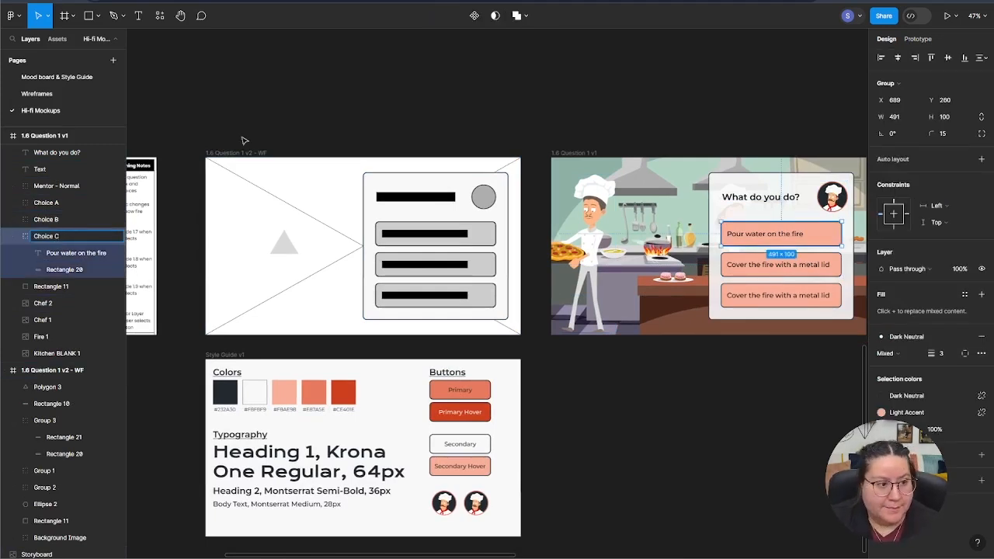
left_click(217, 125)
left_click_drag(216, 124, 260, 153)
Step: Replace the third answer button's text with "Alert everyone in the kitchen"
left_click_drag(703, 495, 437, 465)
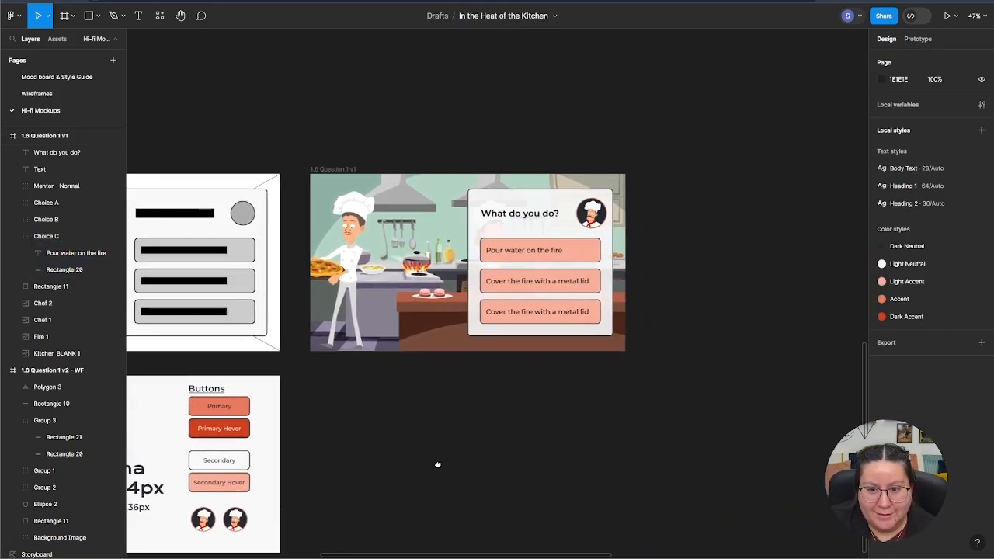
double_click(544, 312)
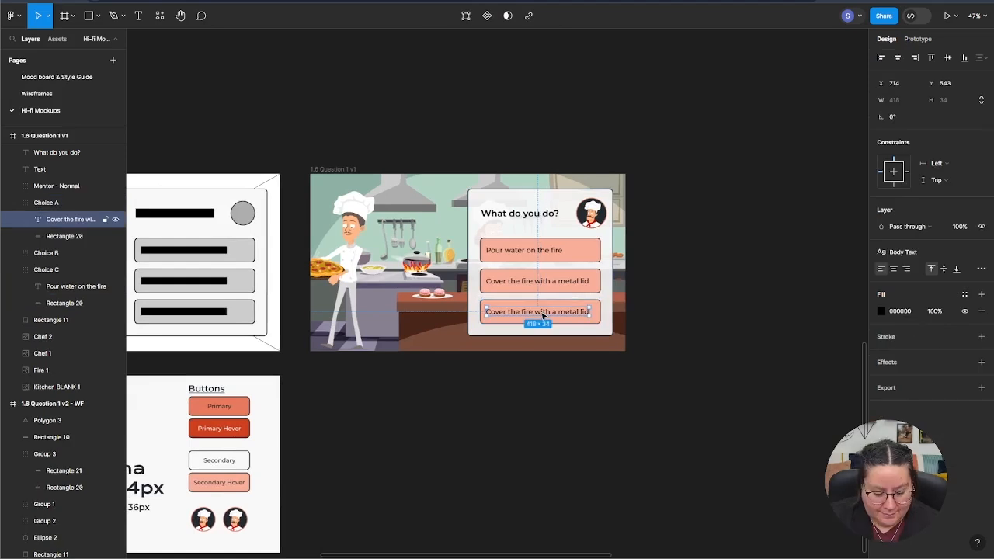
double_click(544, 313)
type("Al")
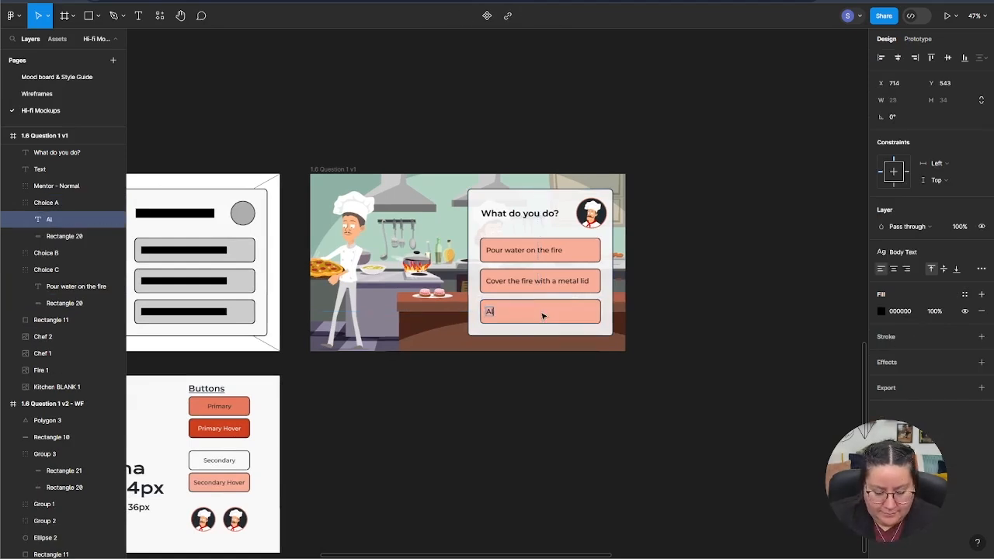
type("ert everyone in the kitchen")
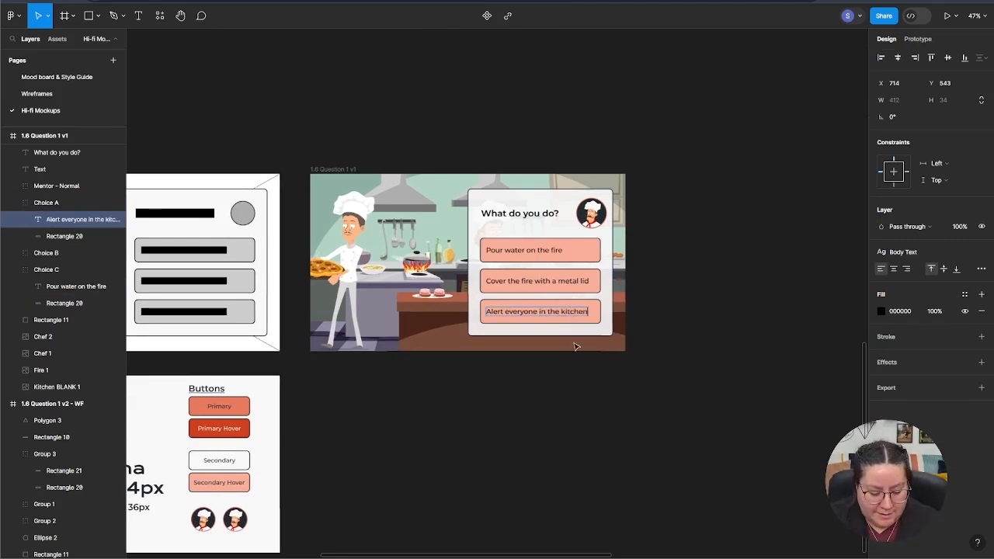
key("Escape")
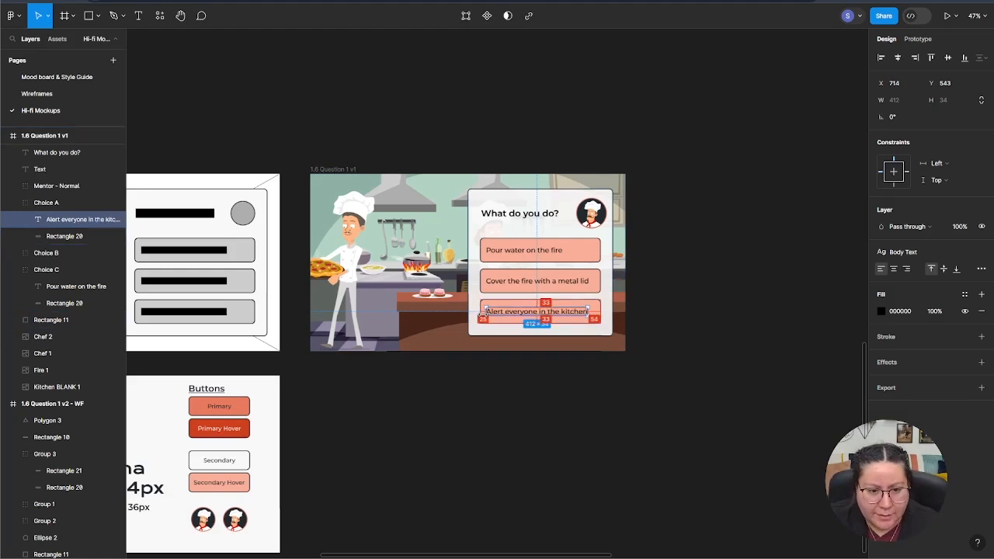
left_click(569, 418)
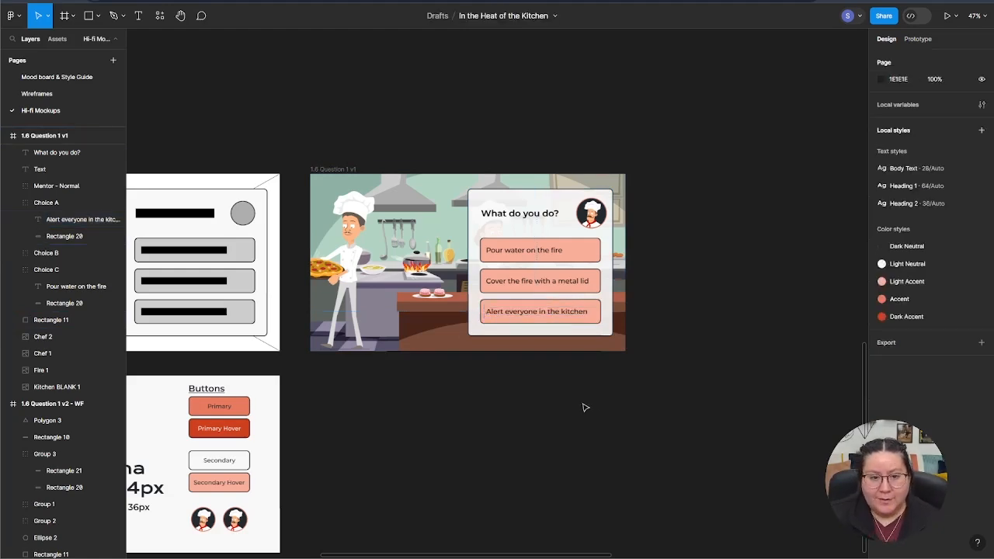
Step: Review the Question 1 v1 mockup as a whole and up close, beside its wireframe and style guide
scroll(577, 415, "left", 5)
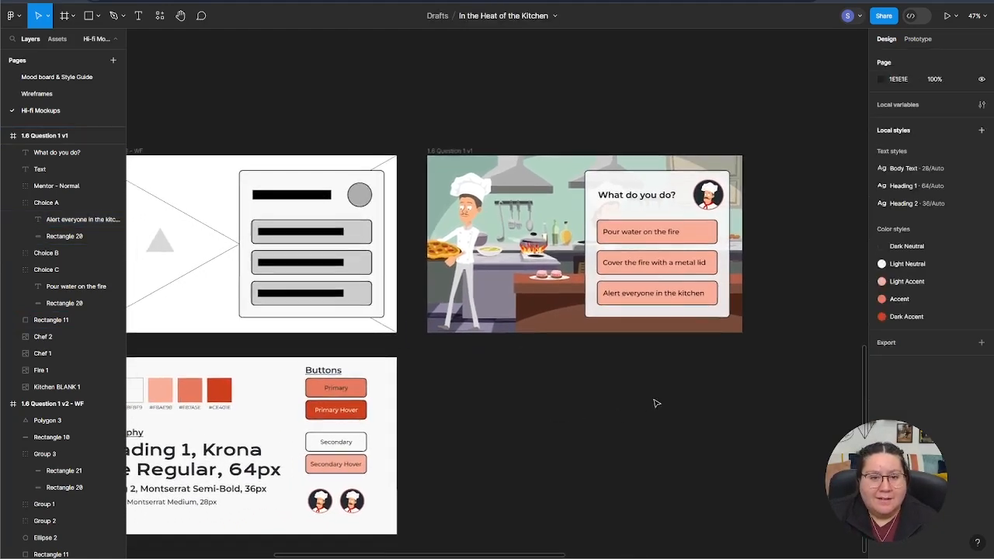
scroll(582, 417, "down", 2)
scroll(657, 404, "down", 2)
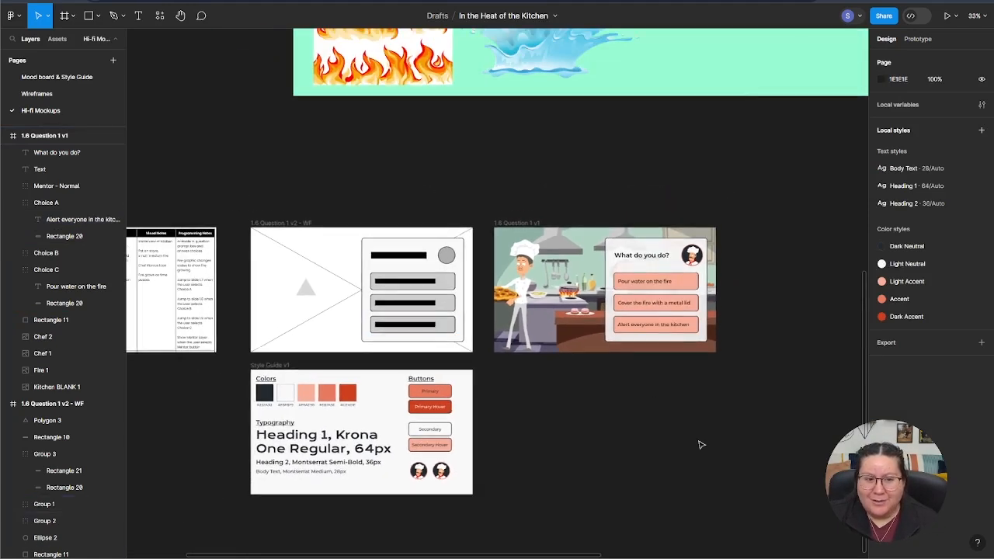
scroll(676, 433, "up", 5)
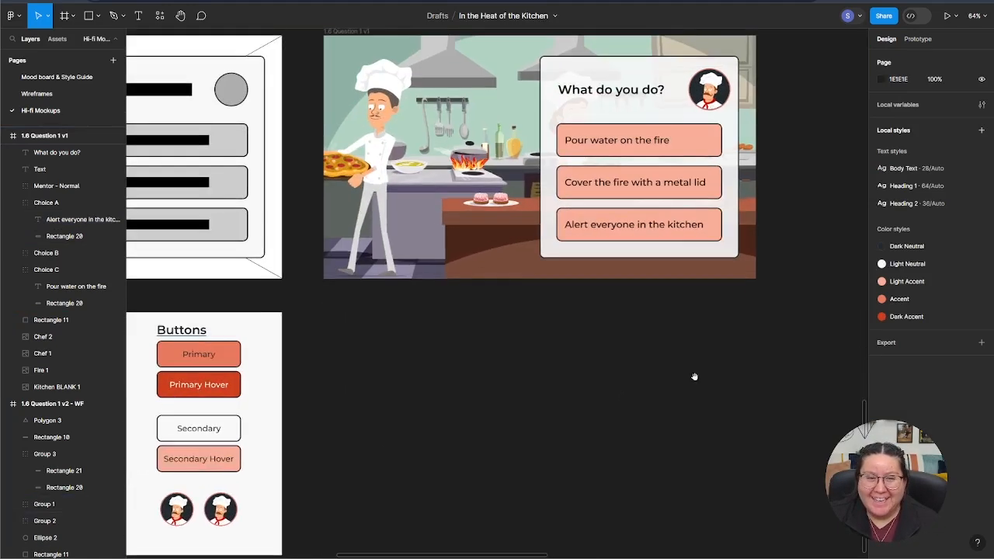
scroll(679, 501, "up", 2)
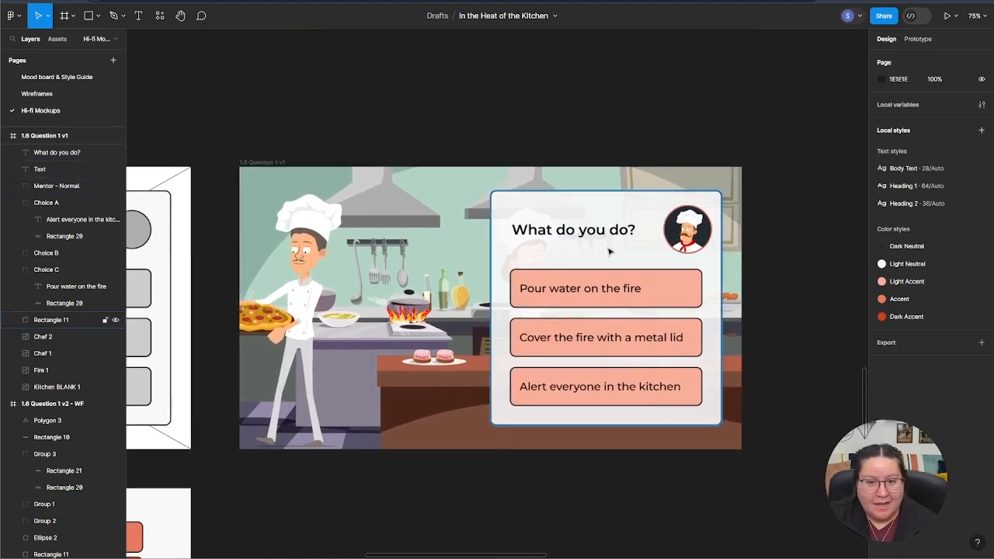
scroll(455, 506, "down", 3)
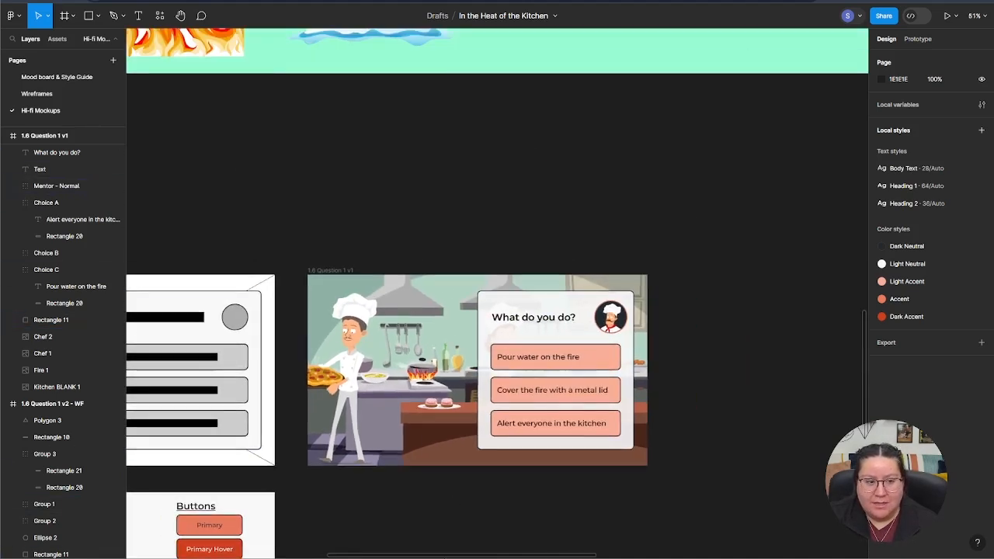
Step: Compare the mockup's answer buttons with the wireframe's placeholders, checking the second button and its text
left_click_drag(502, 505, 644, 474)
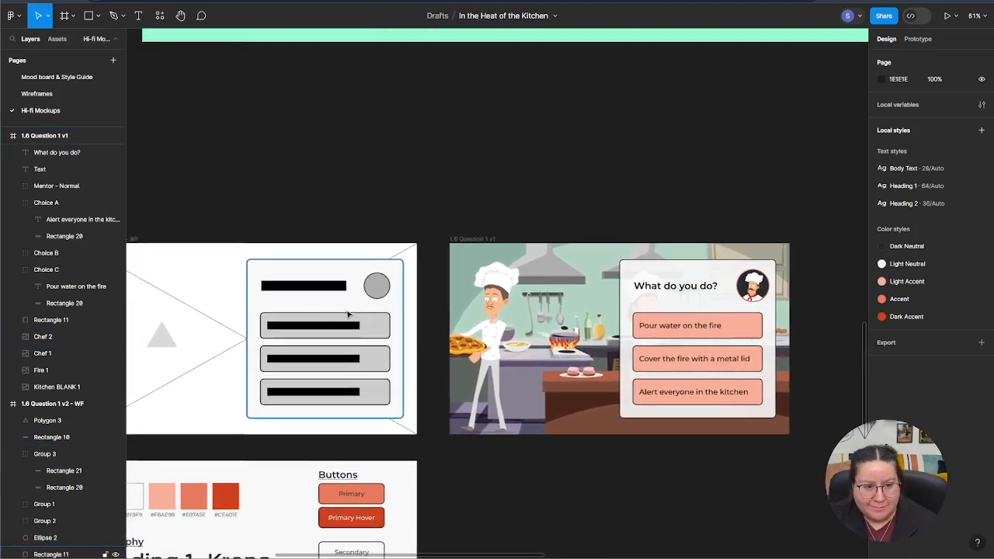
left_click_drag(694, 493, 669, 441)
scroll(626, 332, "up", 2)
scroll(626, 332, "up", 1)
left_click(170, 310)
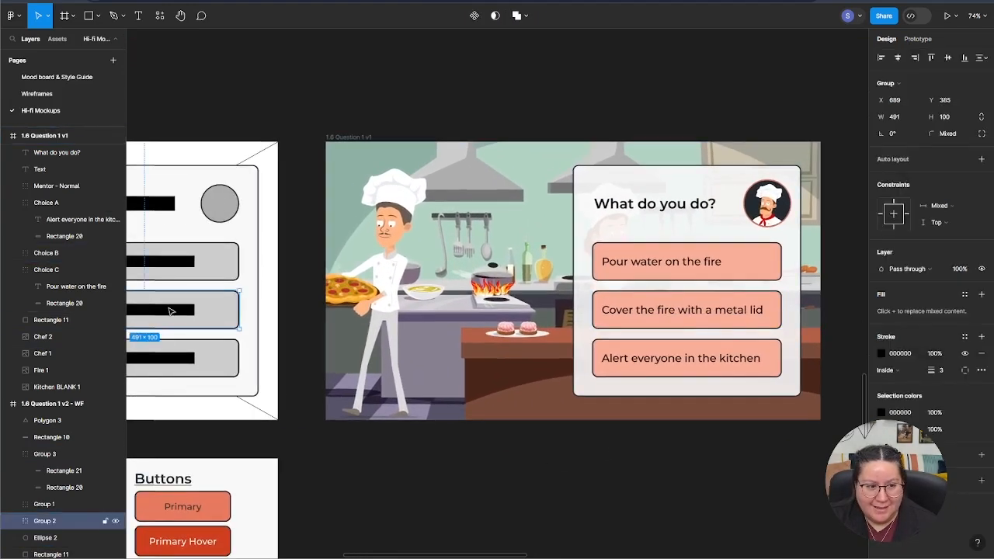
left_click(662, 317)
double_click(661, 317)
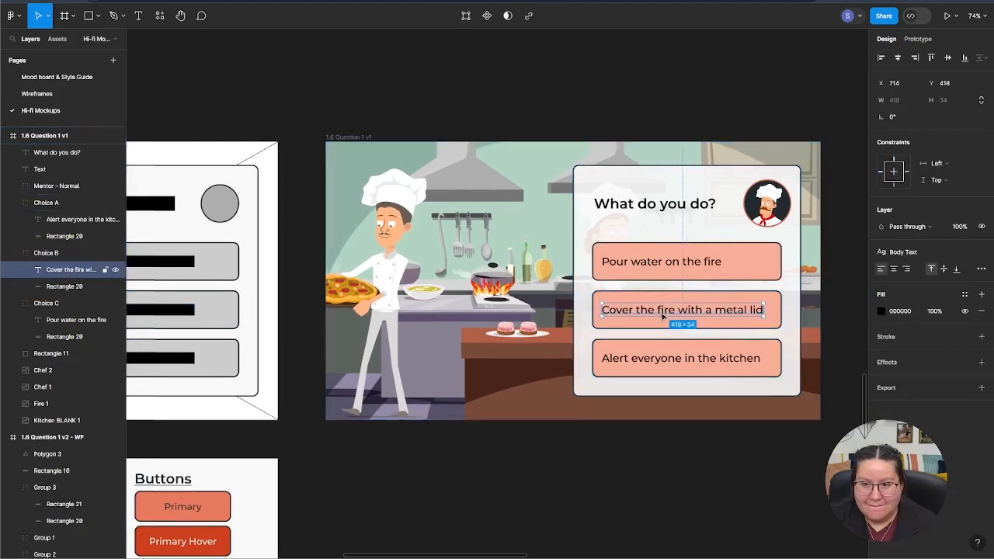
left_click(656, 439)
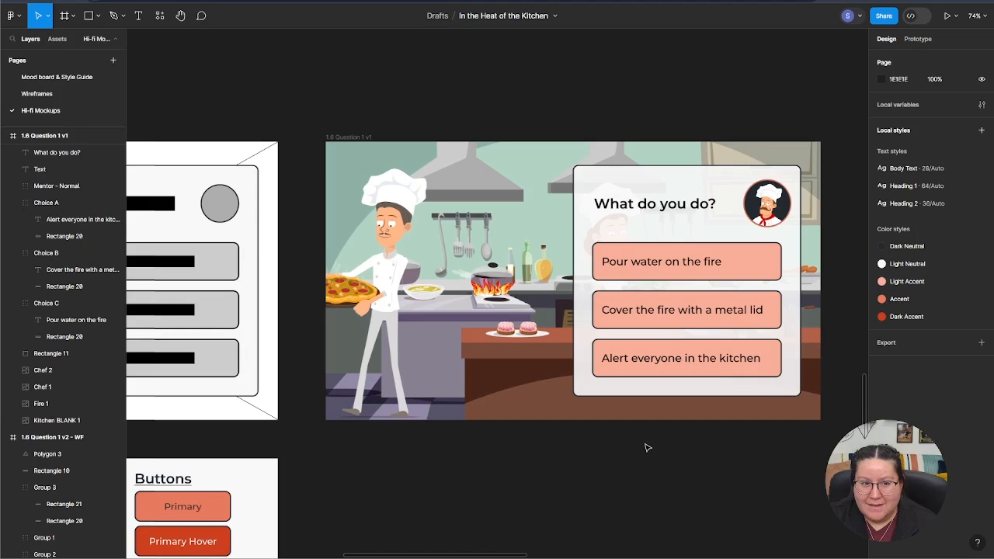
Step: Examine the Question 1 v2 mockup frame next to the v1 version
scroll(648, 448, "down", 5)
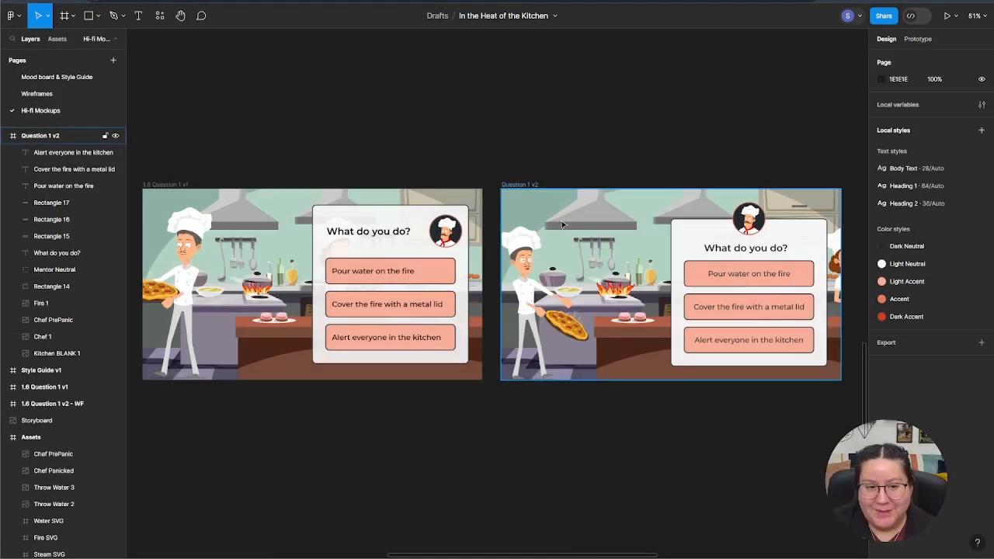
left_click(563, 225)
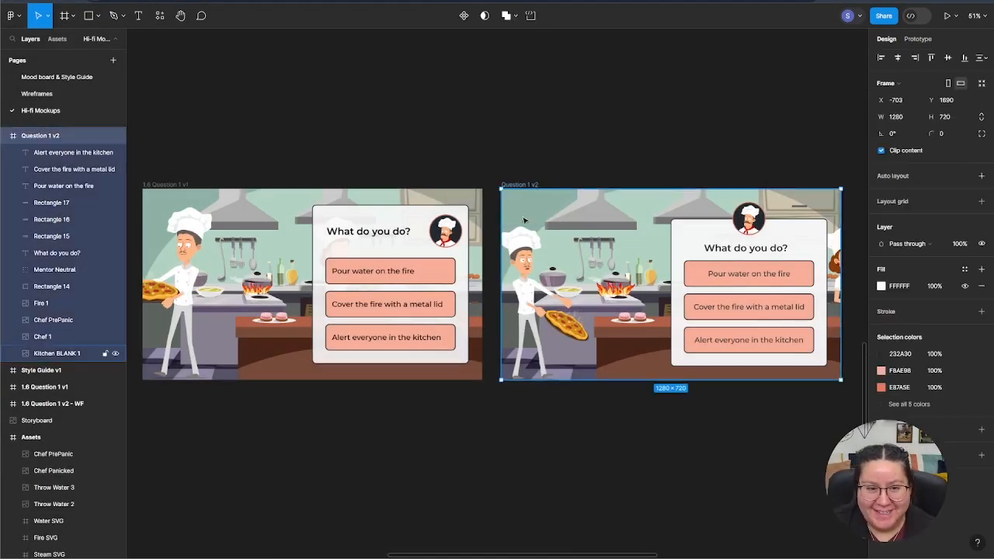
left_click(586, 437)
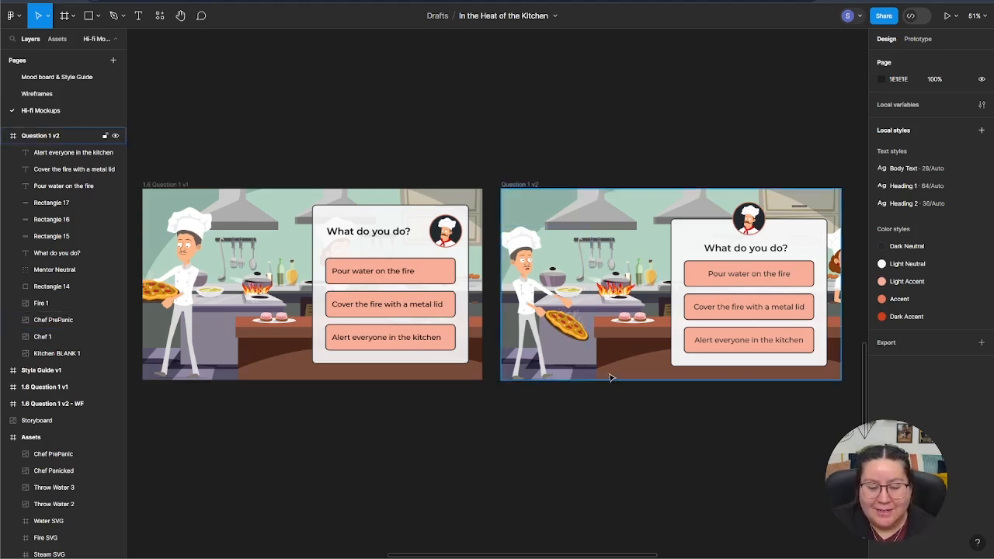
Step: Read the storyboard's on-screen text, visual notes and programming notes for slide 1.6, then look over all the frames together
left_click_drag(344, 446, 834, 460)
scroll(472, 456, "left", 10)
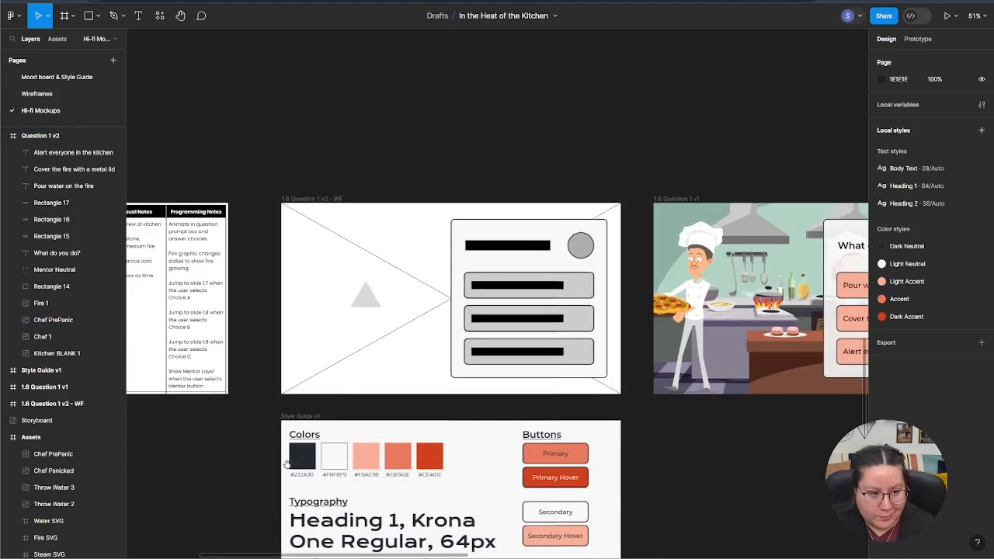
scroll(494, 283, "up", 2)
scroll(493, 283, "up", 8)
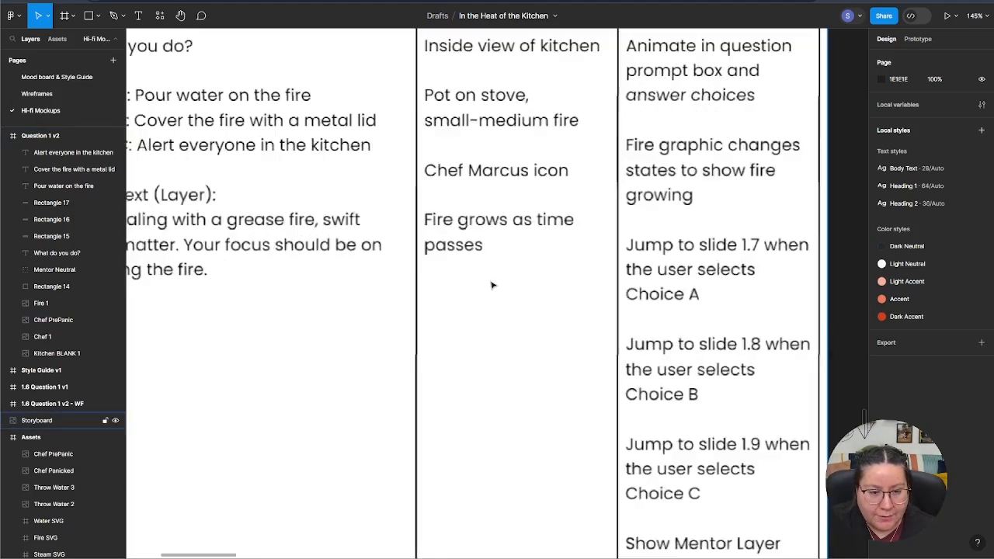
scroll(492, 285, "down", 10)
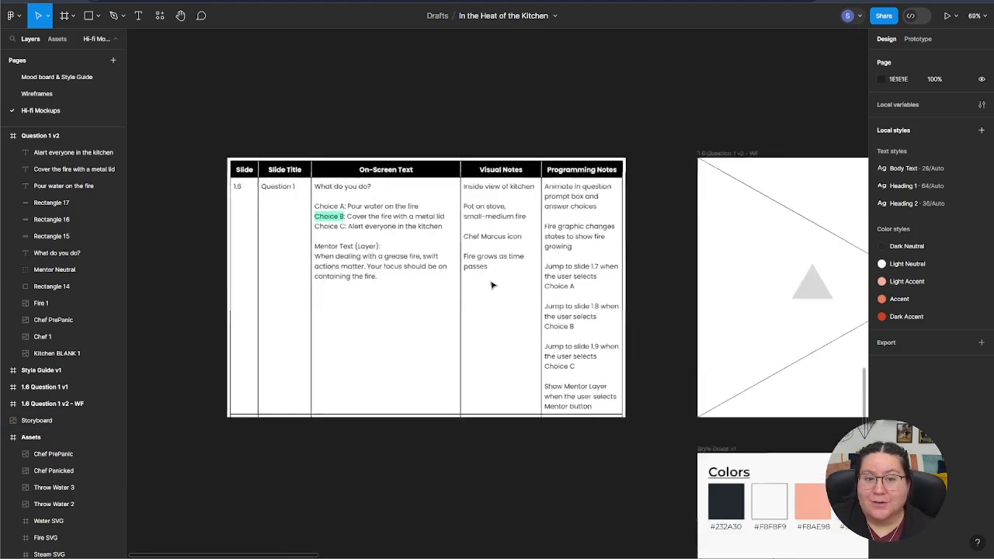
scroll(653, 394, "up", 6)
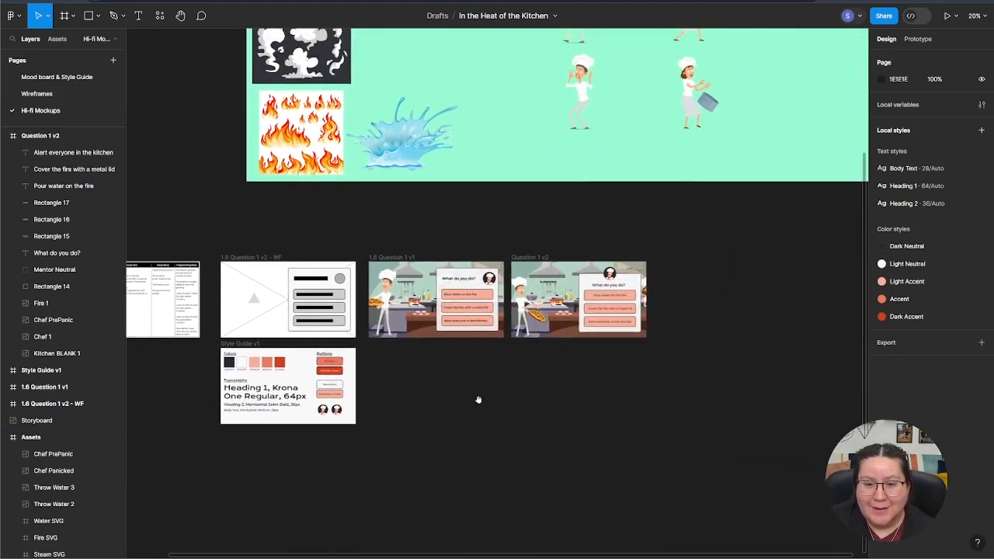
Step: Move the mentor button in the v1 mockup to X 1055, Y 93, and check its spacing within the panel
left_click_drag(653, 359, 626, 437)
scroll(624, 394, "up", 1)
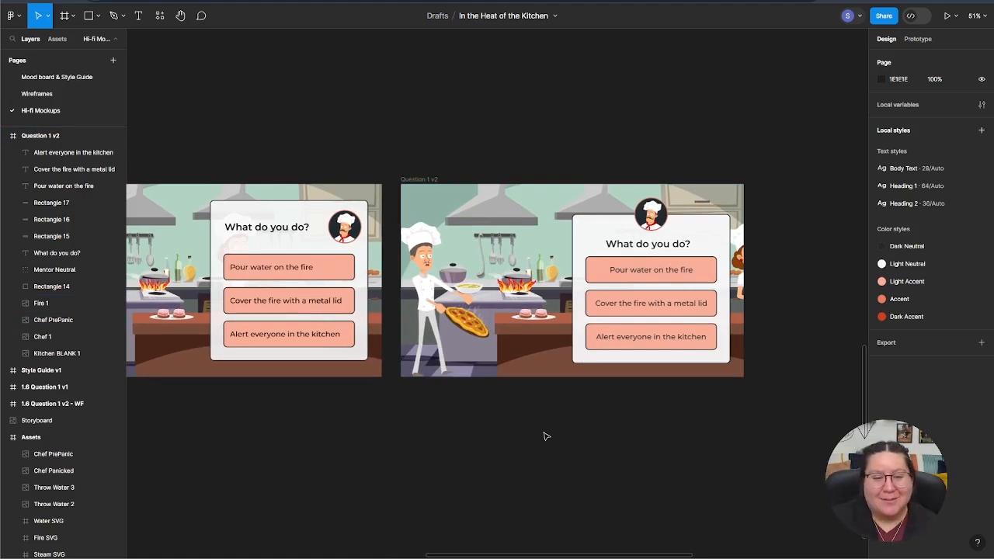
scroll(545, 437, "left", 3)
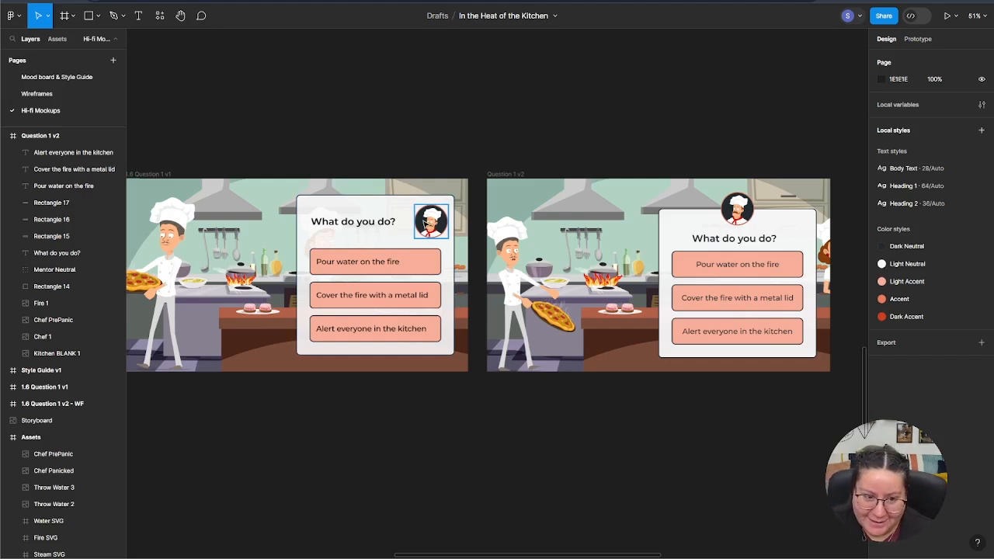
left_click(425, 223)
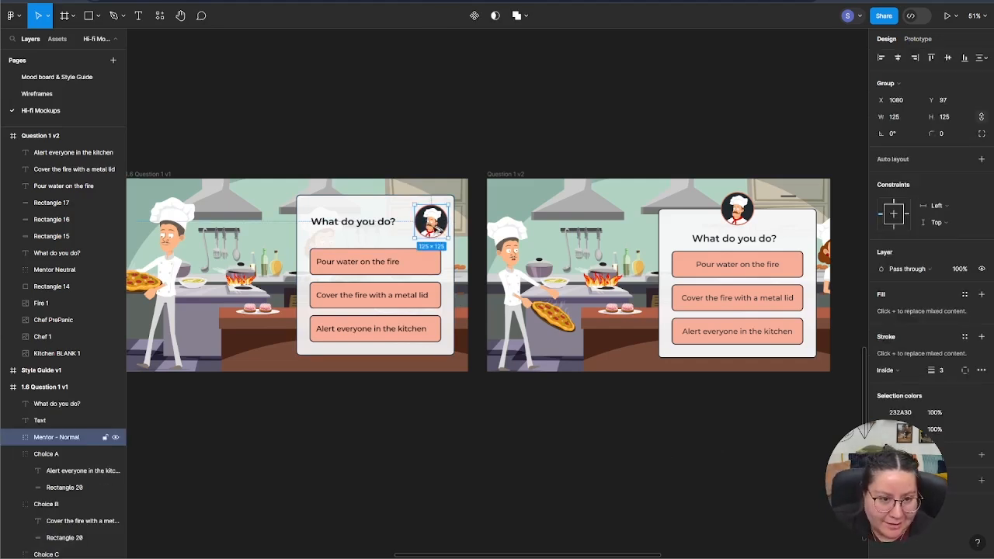
left_click_drag(432, 225, 425, 224)
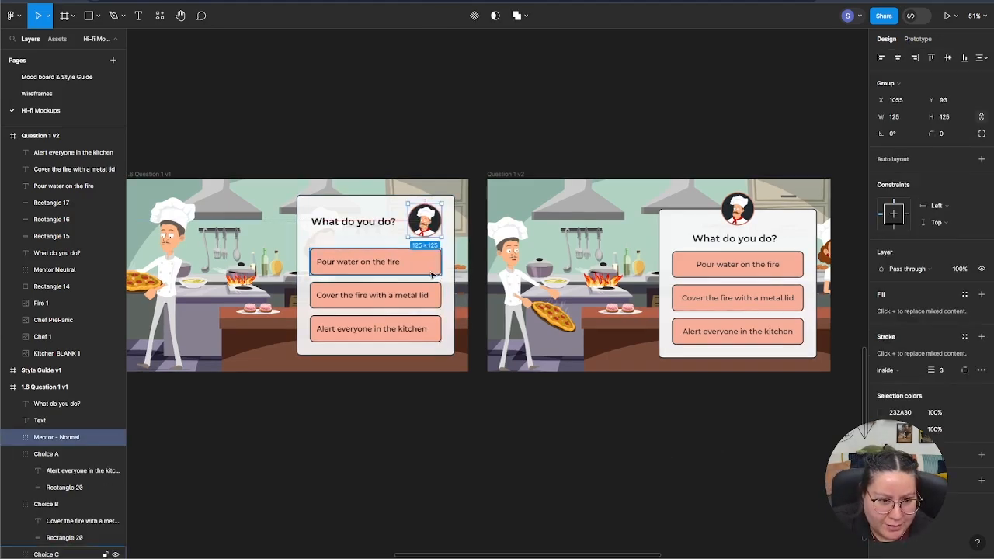
left_click(432, 458)
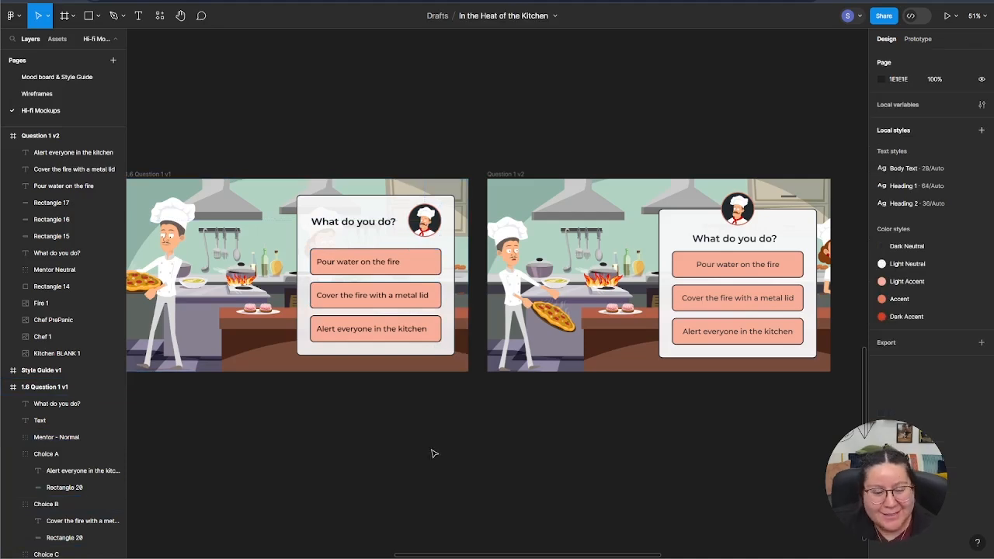
left_click(432, 227)
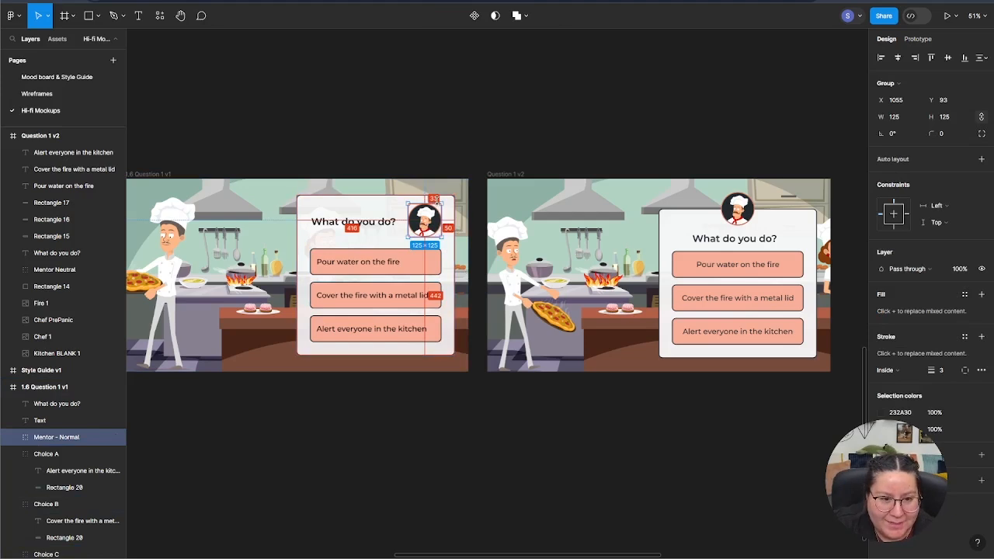
left_click(395, 466)
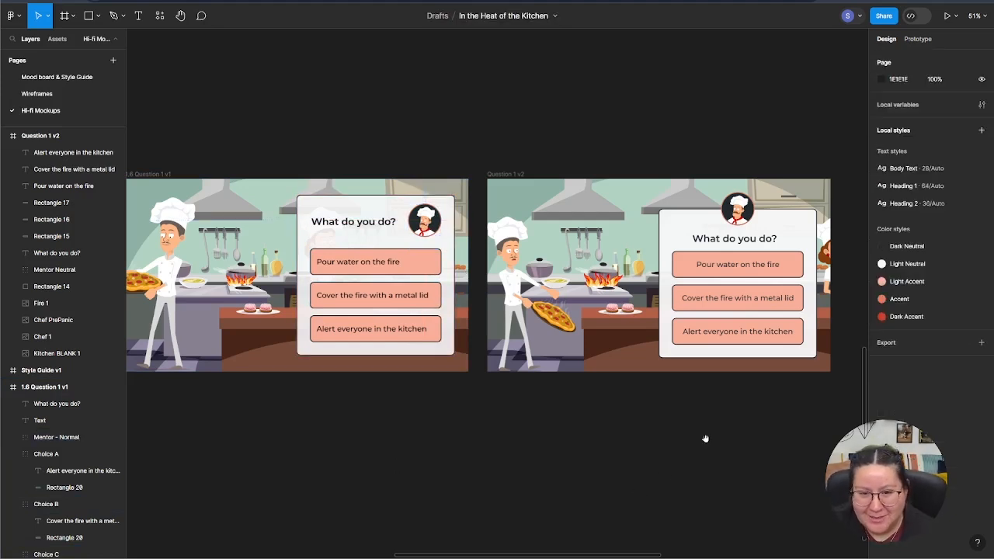
Step: Examine the Question 1 v2 mockup up close, then side by side with the v1 mockup
left_click_drag(705, 437, 601, 464)
scroll(645, 420, "up", 5)
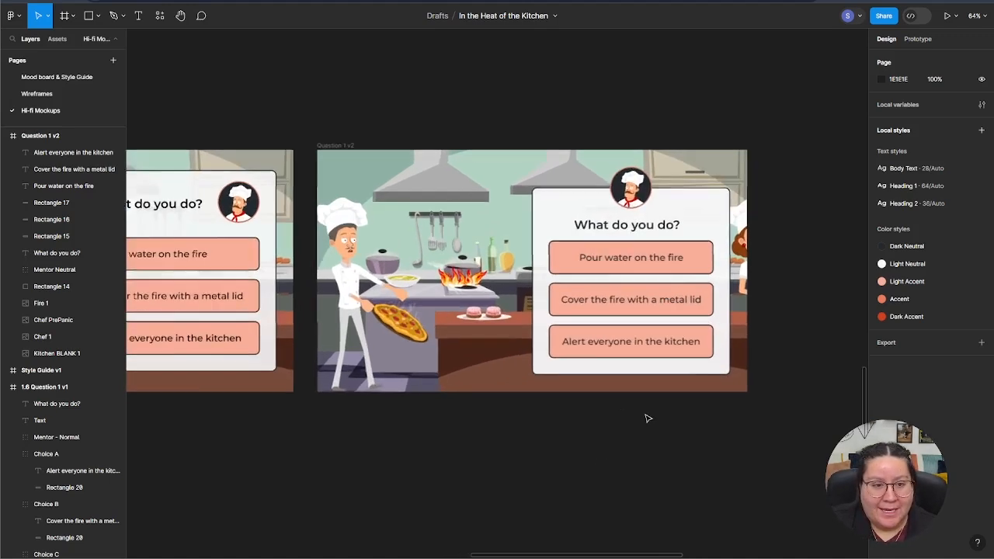
left_click_drag(644, 422, 661, 500)
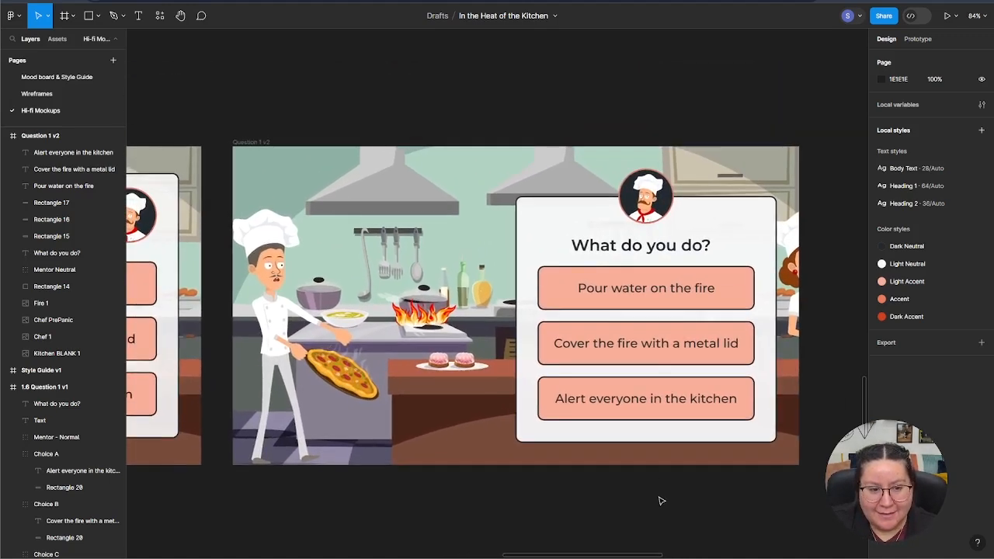
scroll(660, 501, "up", 2)
scroll(660, 501, "down", 5)
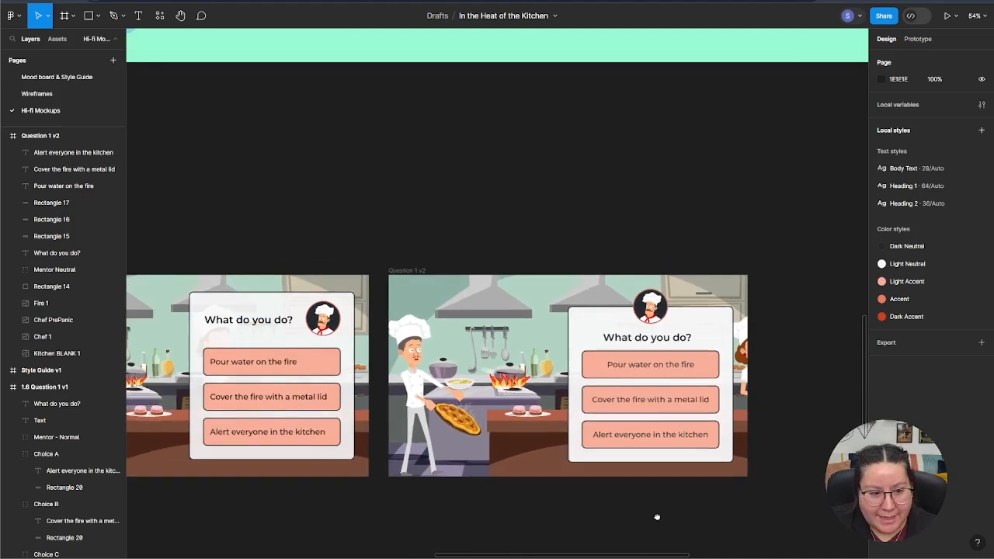
scroll(656, 497, "down", 1)
Step: Compare the panel and mentor button properties of the Question 1 v1 and v2 mockups, including size, position and panel fill opacity
left_click(584, 295)
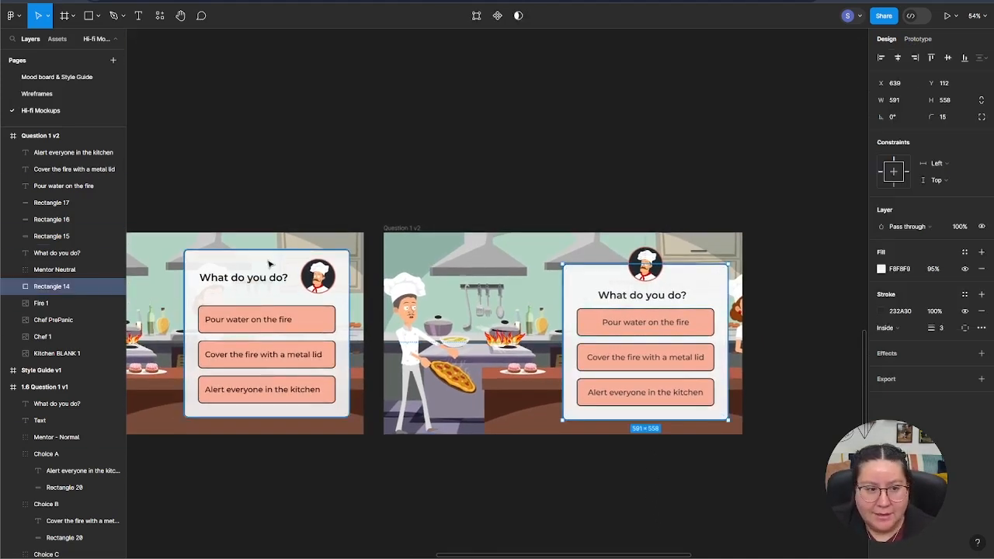
left_click(270, 264)
left_click(582, 285)
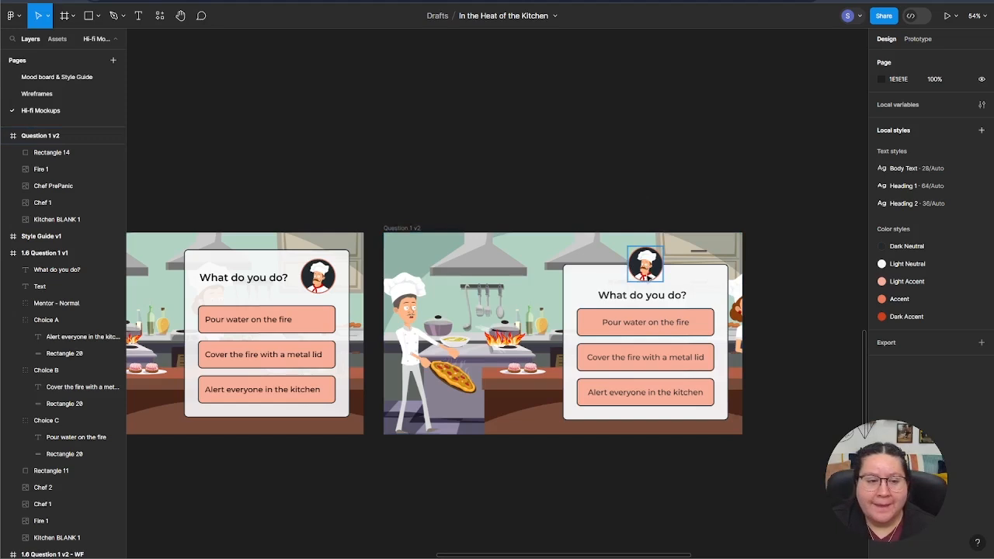
left_click(650, 274)
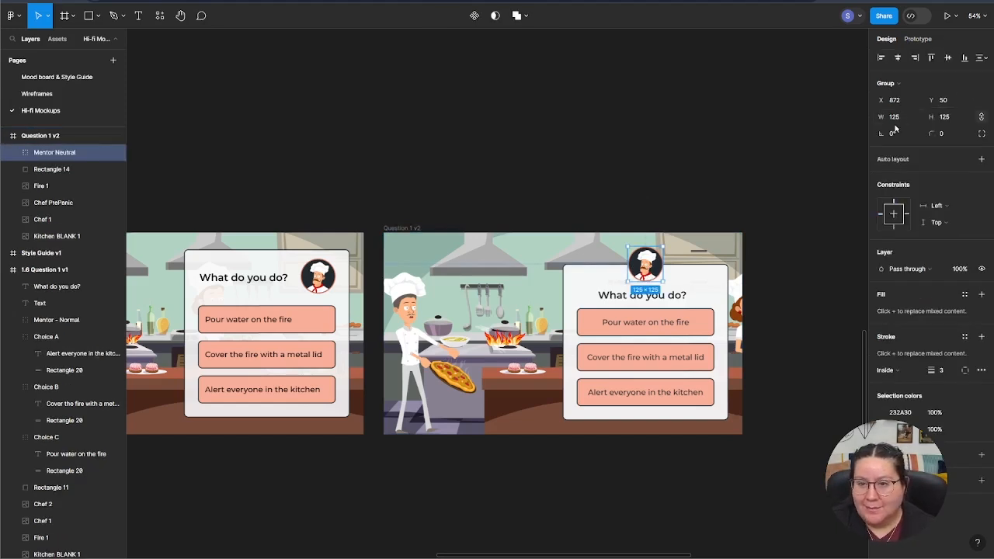
left_click(325, 280)
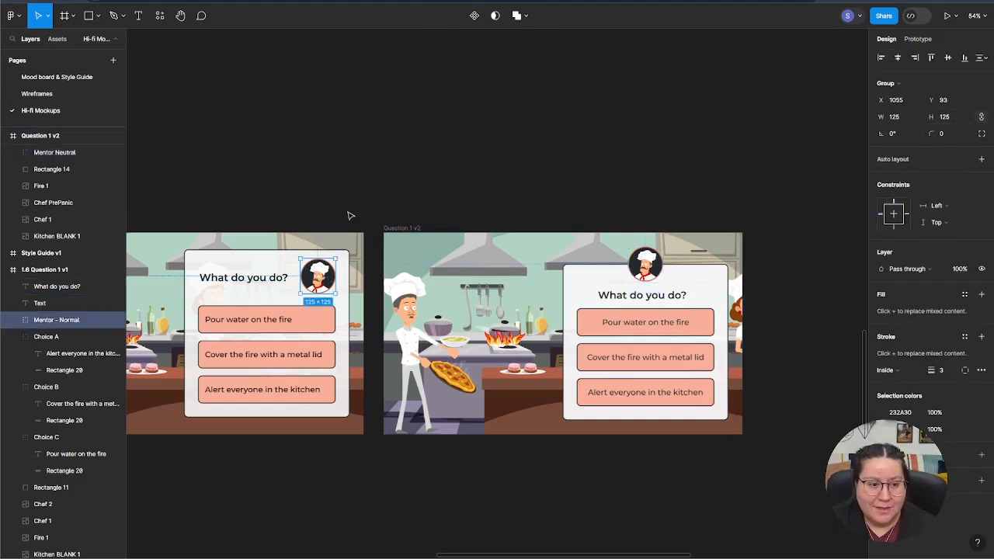
left_click(596, 189)
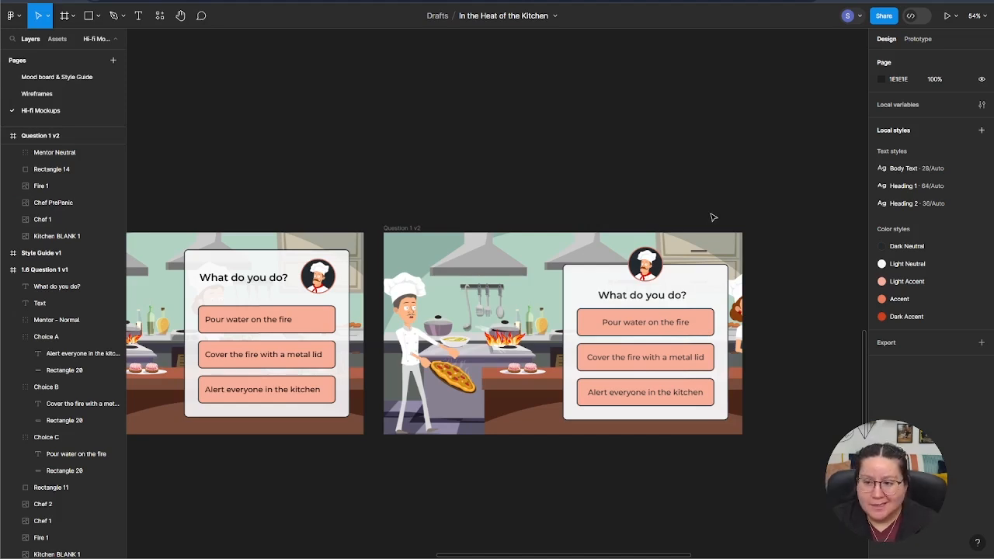
left_click(277, 268)
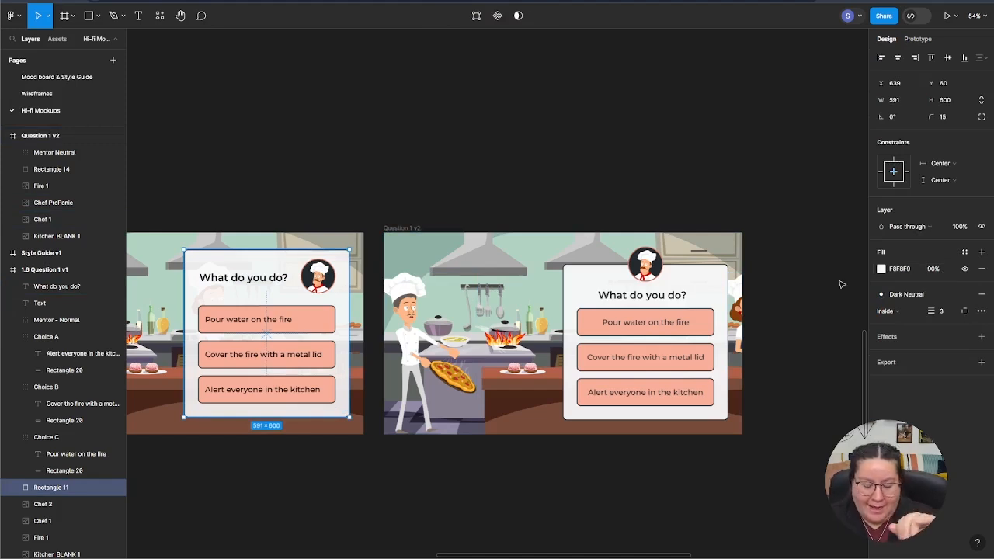
left_click(725, 289)
left_click(816, 257)
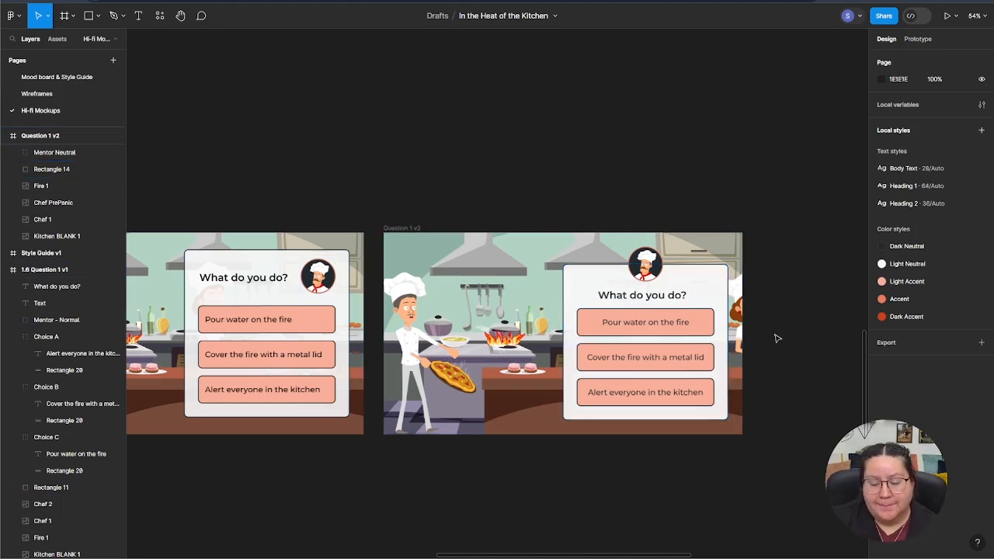
Step: Look over the mockup sequence from 1.5 Scenario 1 to 1.7 Q1 Choice A - Part 3, examining the Part 2 slide closely
scroll(777, 339, "down", 1)
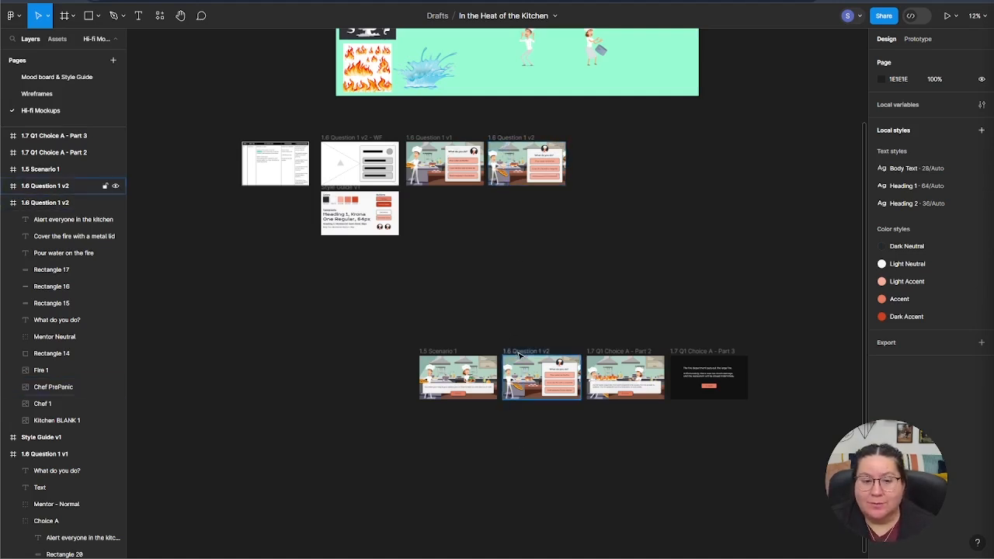
scroll(591, 459, "up", 5)
left_click_drag(660, 460, 571, 477)
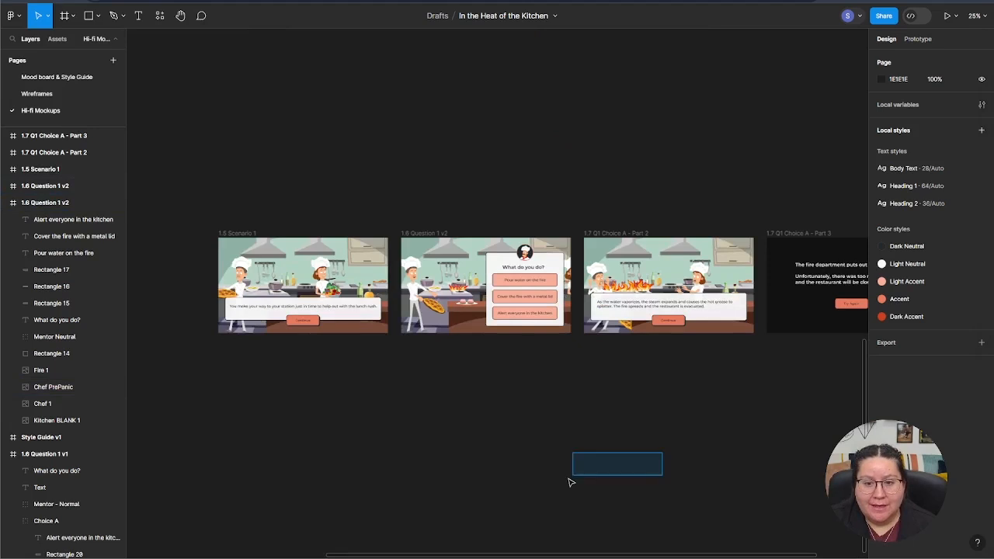
left_click_drag(666, 393, 586, 416)
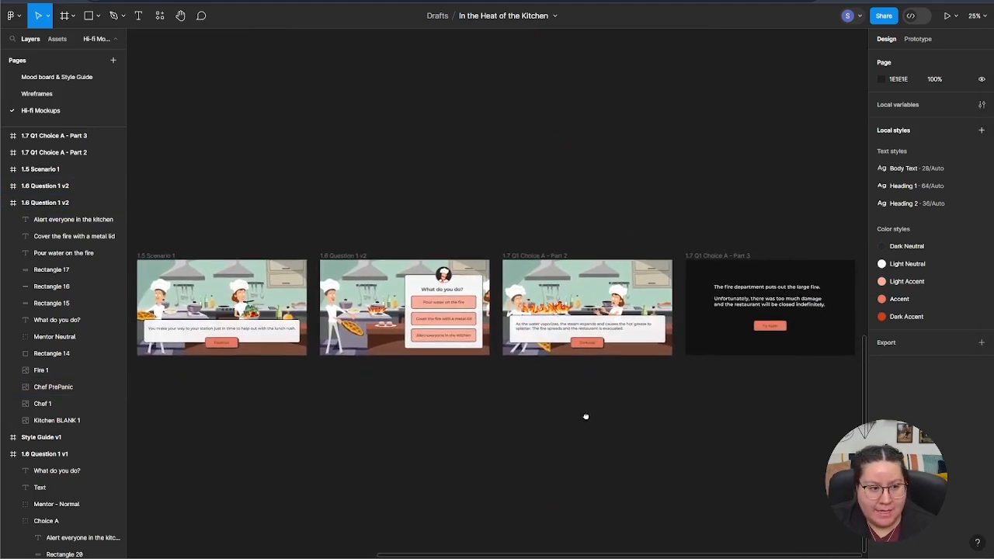
left_click(261, 330)
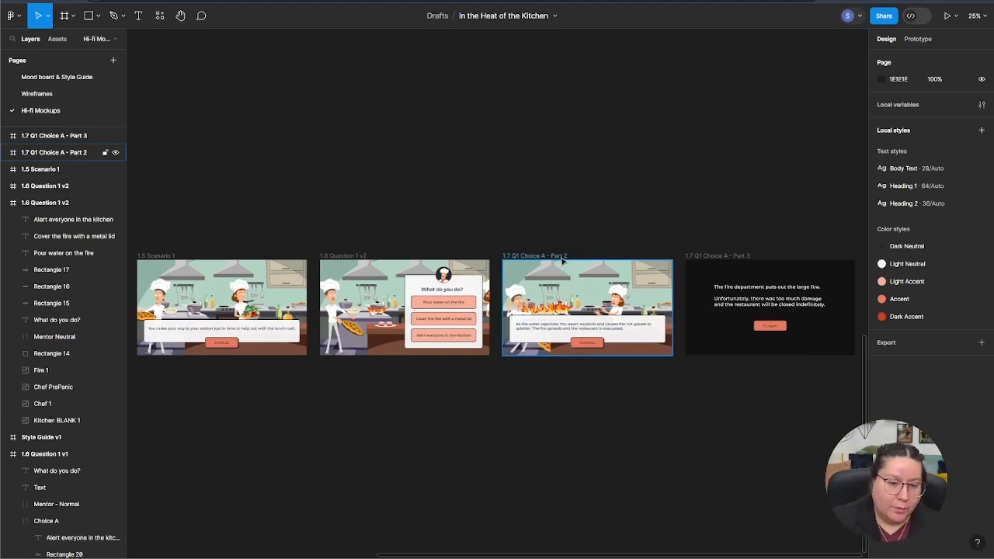
scroll(578, 320, "up", 3)
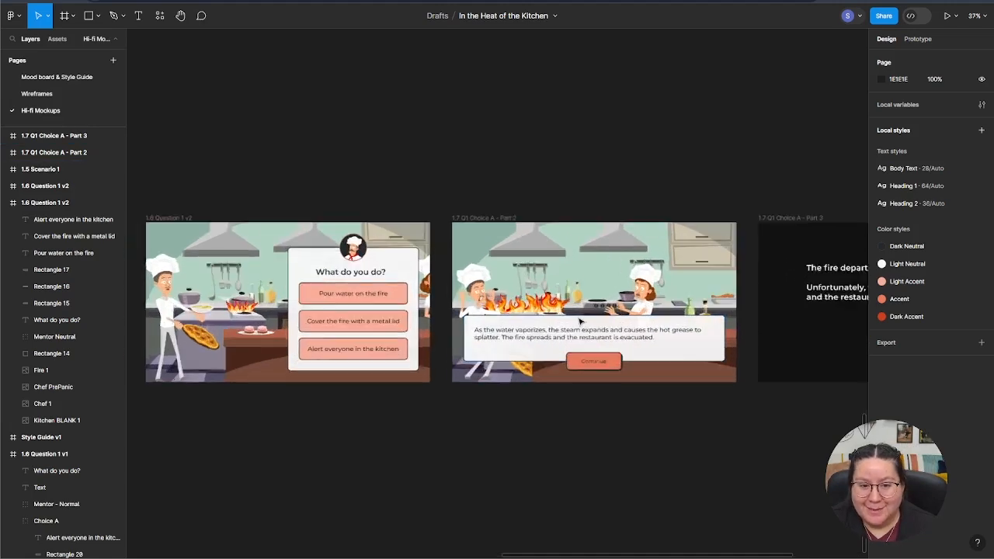
scroll(579, 320, "up", 3)
scroll(559, 388, "right", 4)
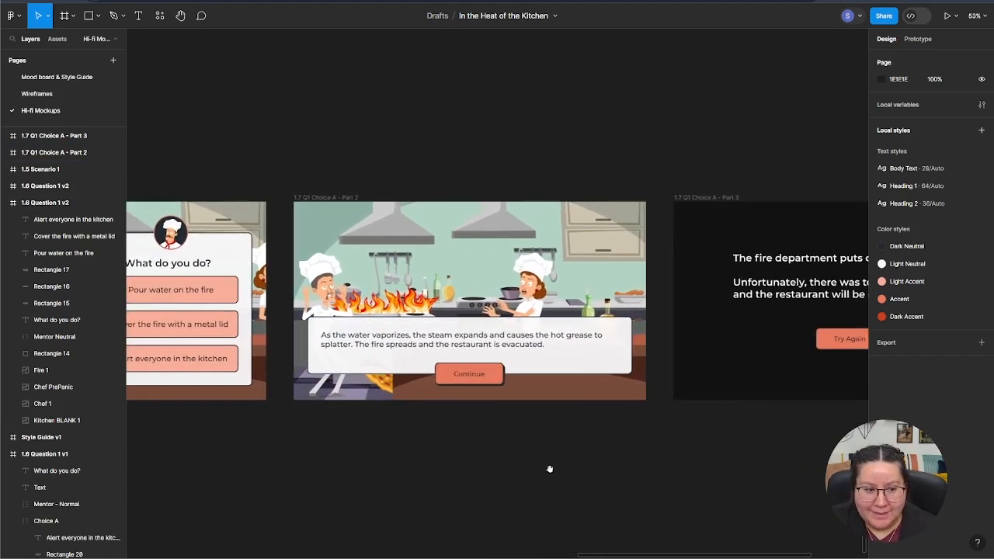
scroll(549, 468, "down", 8)
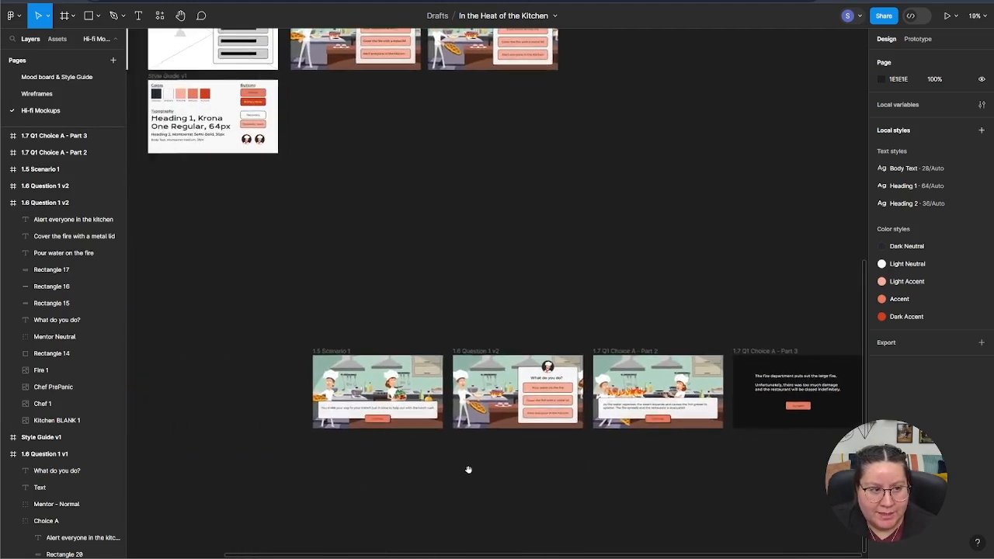
Step: Compare the button styles in Style Guide v1 with the Continue button and text panel on the 1.5 Scenario 1 mockup
scroll(310, 160, "up", 6)
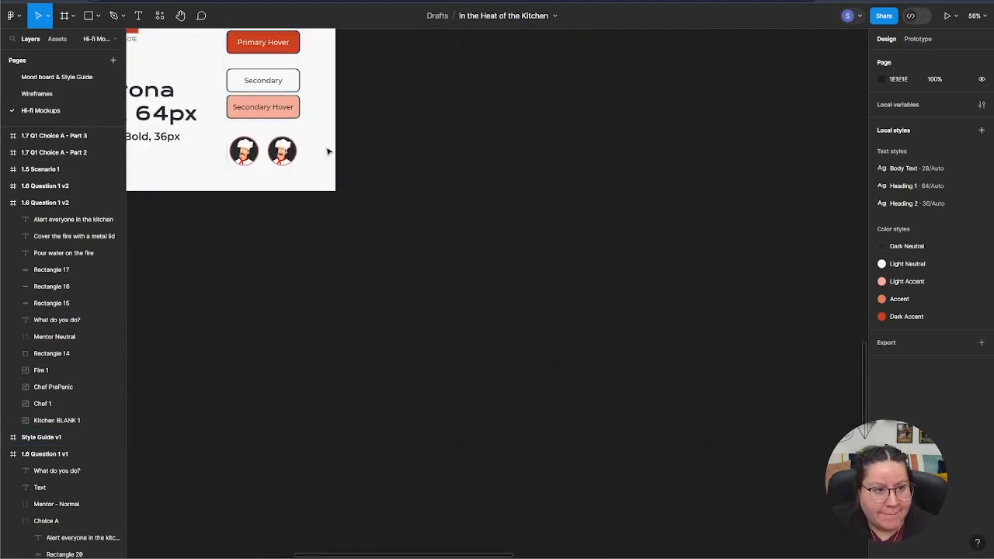
scroll(395, 251, "down", 8)
scroll(500, 437, "up", 10)
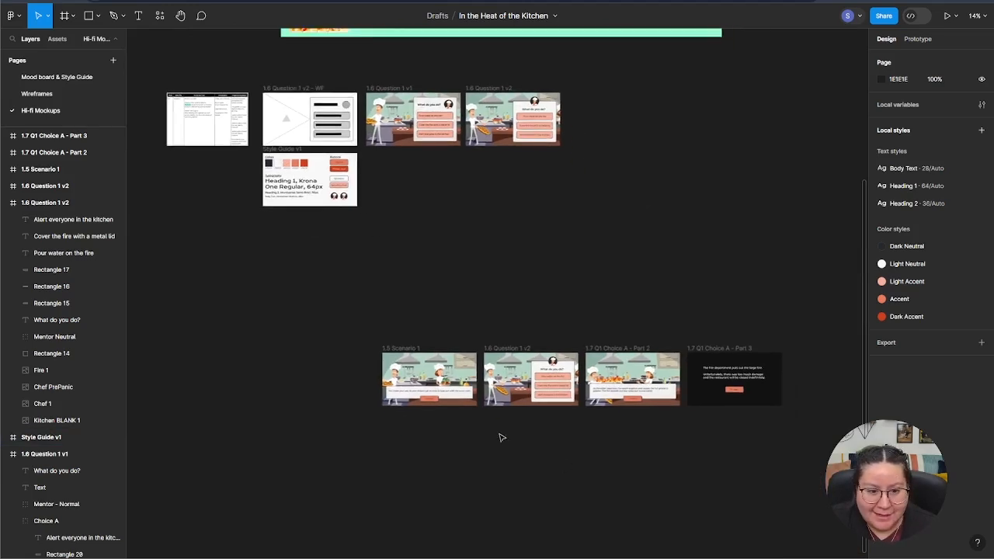
scroll(445, 407, "up", 5)
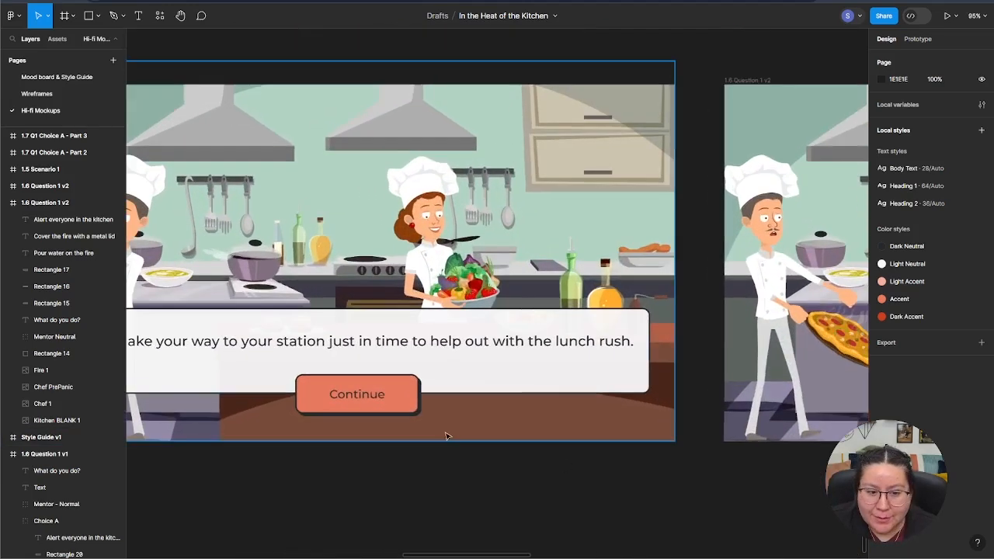
scroll(508, 470, "up", 2)
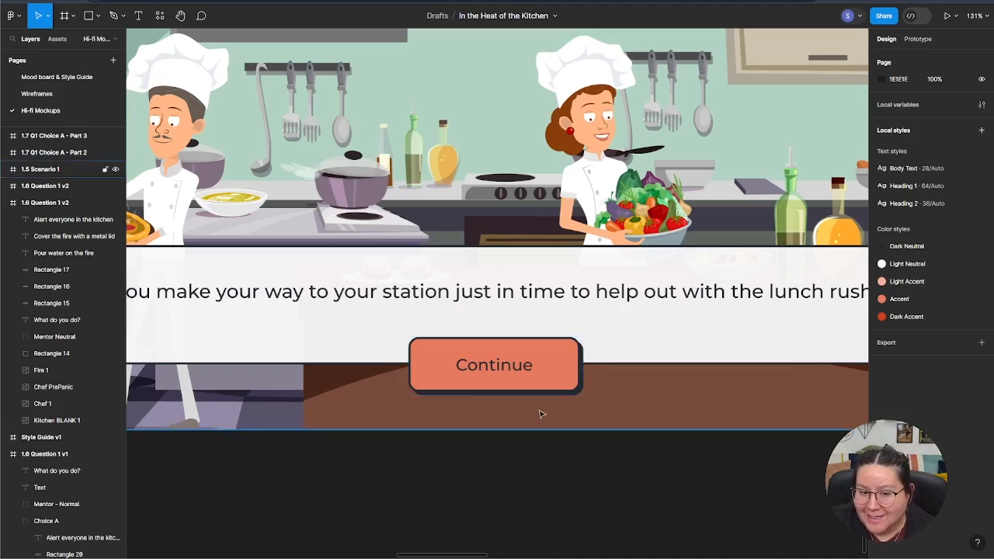
scroll(574, 390, "down", 4)
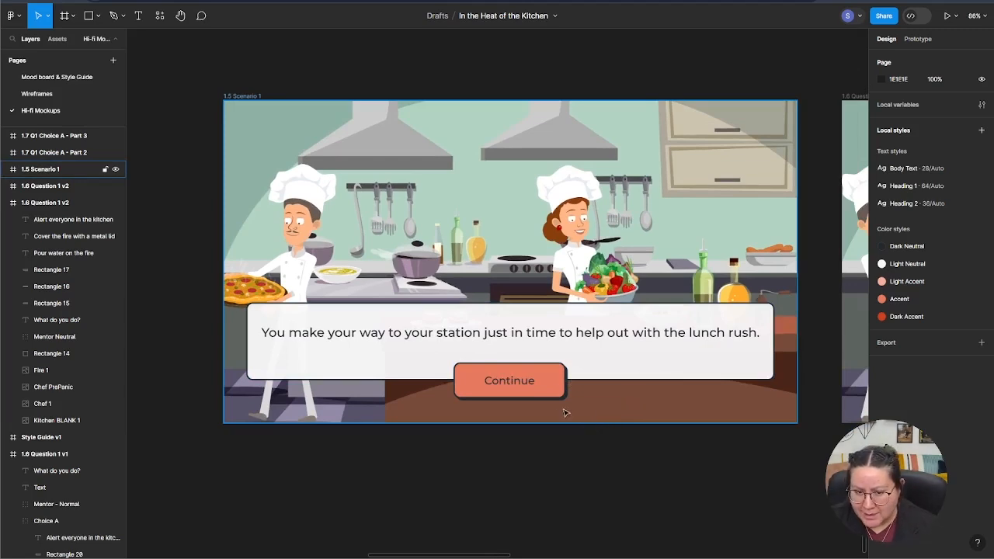
scroll(627, 512, "down", 4)
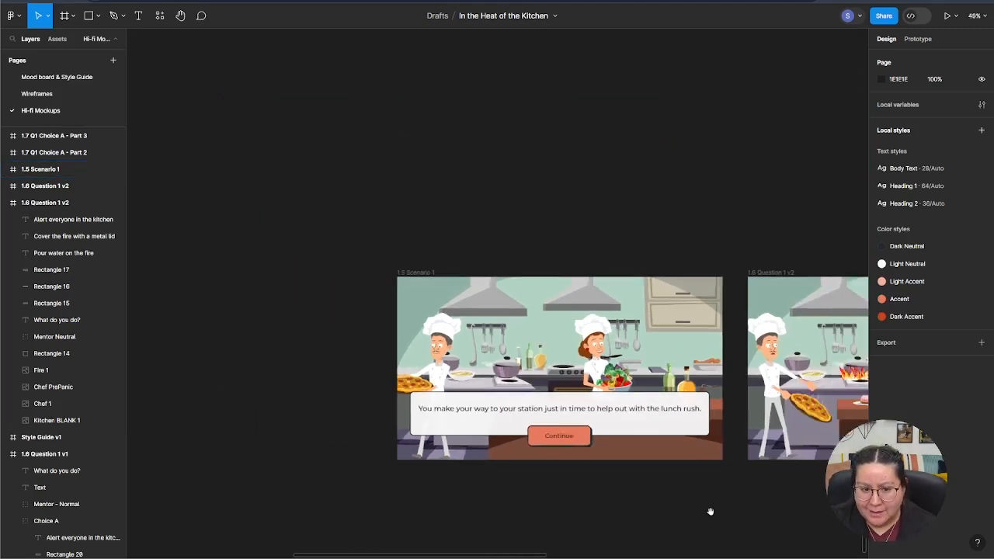
Step: Follow the mockups from 1.5 Scenario 1 through 1.7 Q1 Choice A - Part 3, examining the closing text and Try Again button
left_click_drag(699, 512, 425, 460)
scroll(632, 444, "down", 3)
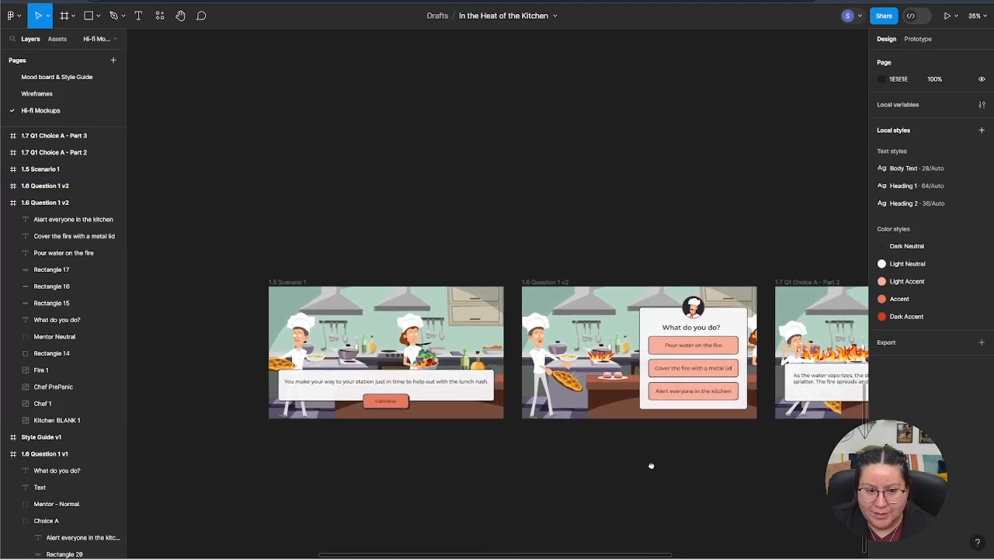
scroll(650, 466, "right", 5)
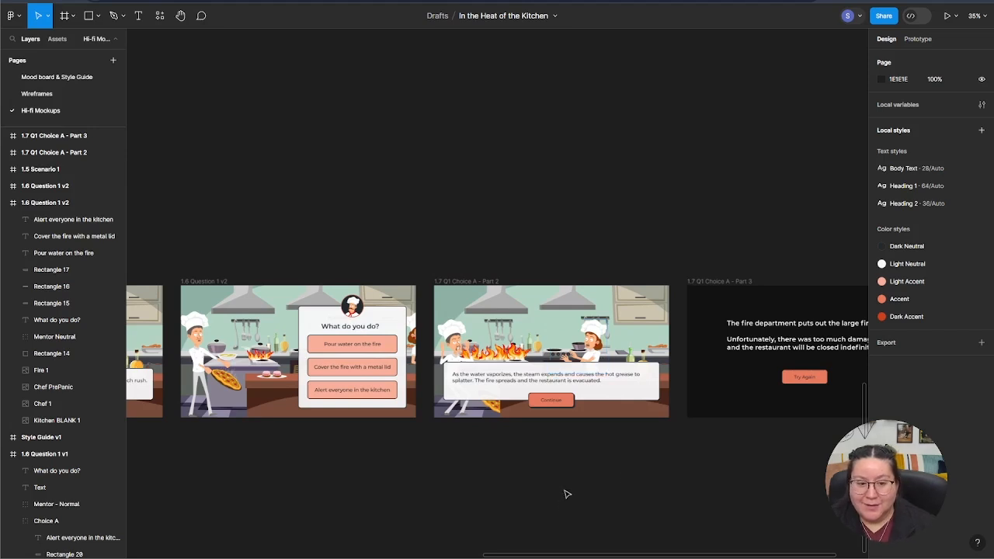
left_click_drag(723, 488, 498, 483)
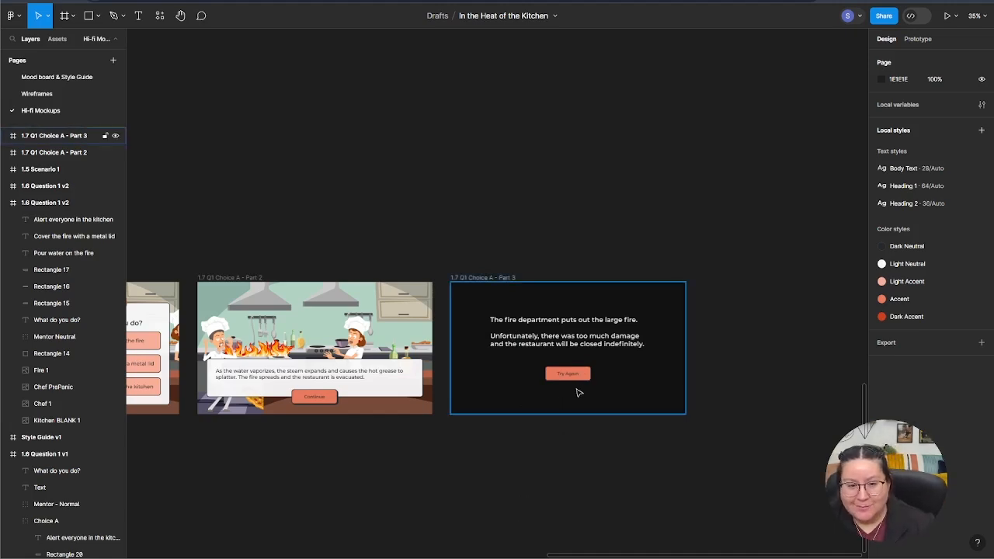
scroll(584, 390, "up", 5)
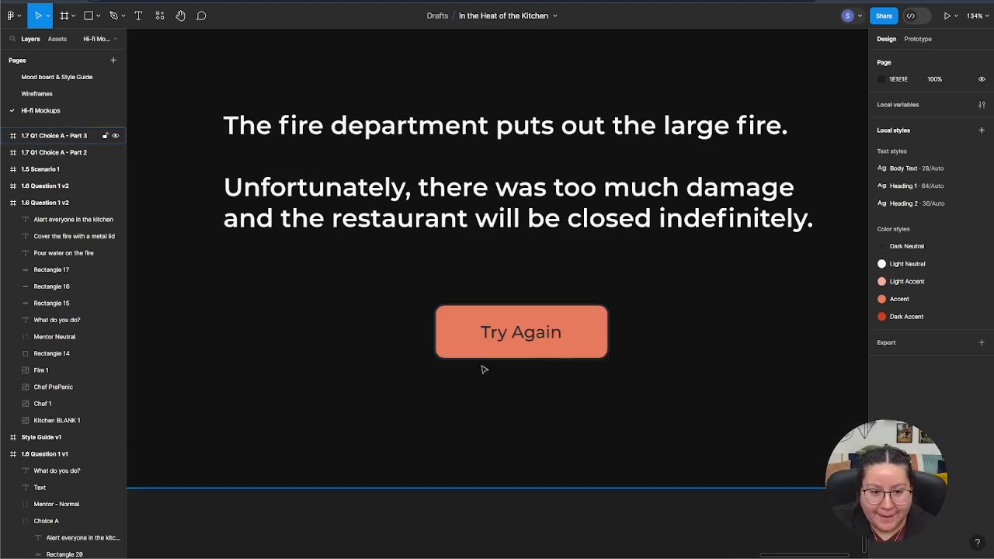
scroll(498, 498, "down", 2)
scroll(498, 498, "down", 6)
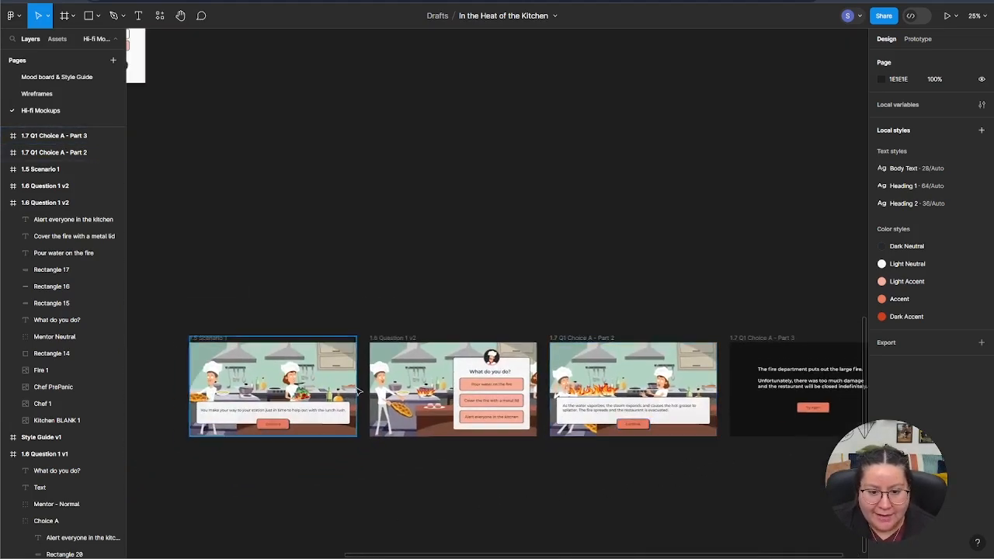
Step: Check the style guide's button set against the row of four sequence mockups
scroll(348, 383, "down", 1)
left_click_drag(222, 263, 426, 300)
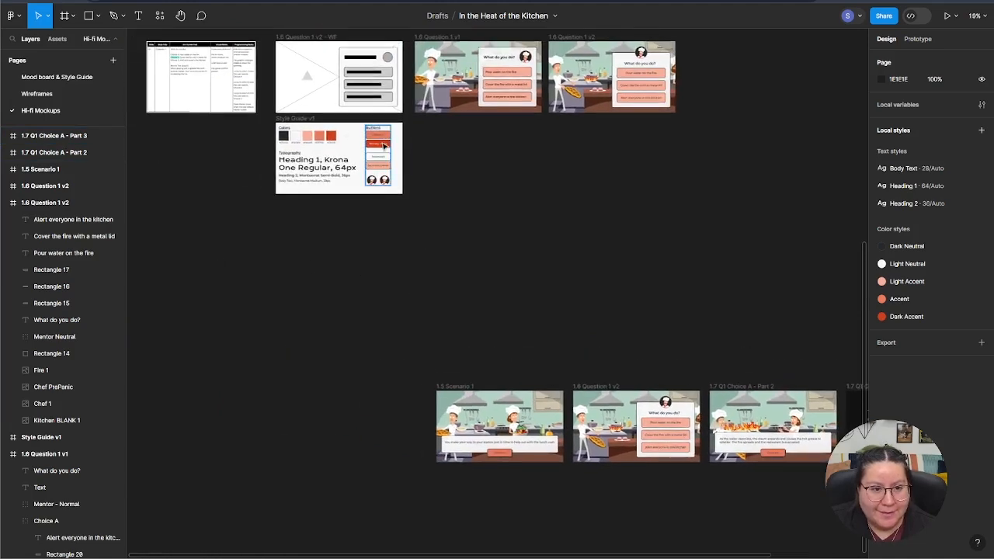
left_click_drag(660, 488, 528, 386)
scroll(624, 405, "up", 1)
left_click_drag(702, 426, 647, 426)
scroll(643, 433, "up", 1)
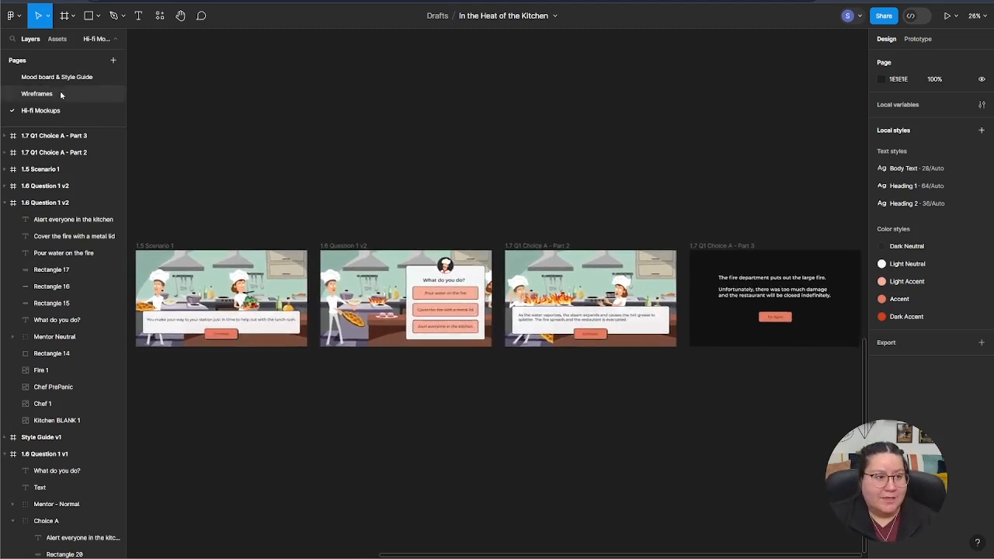
Step: Look over the slide wireframes from 1.1 to 1.6 on the Wireframes page and return to the Hi-fi Mockups page
scroll(629, 396, "up", 4)
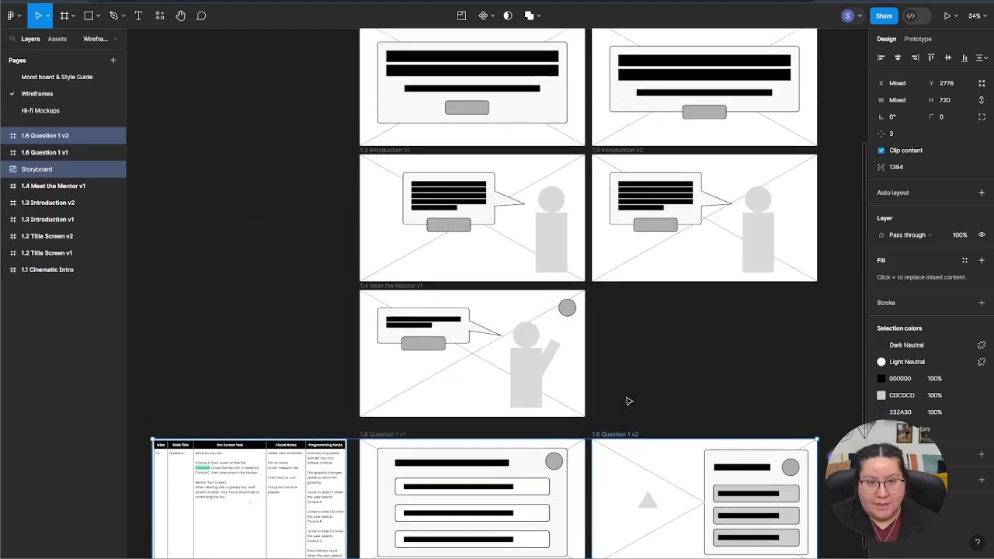
scroll(629, 401, "down", 3)
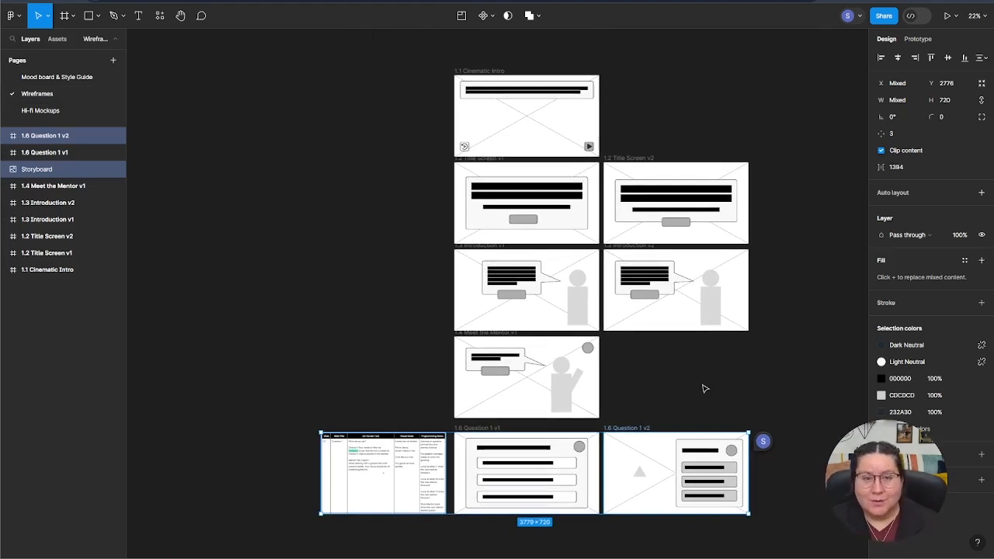
left_click(37, 113)
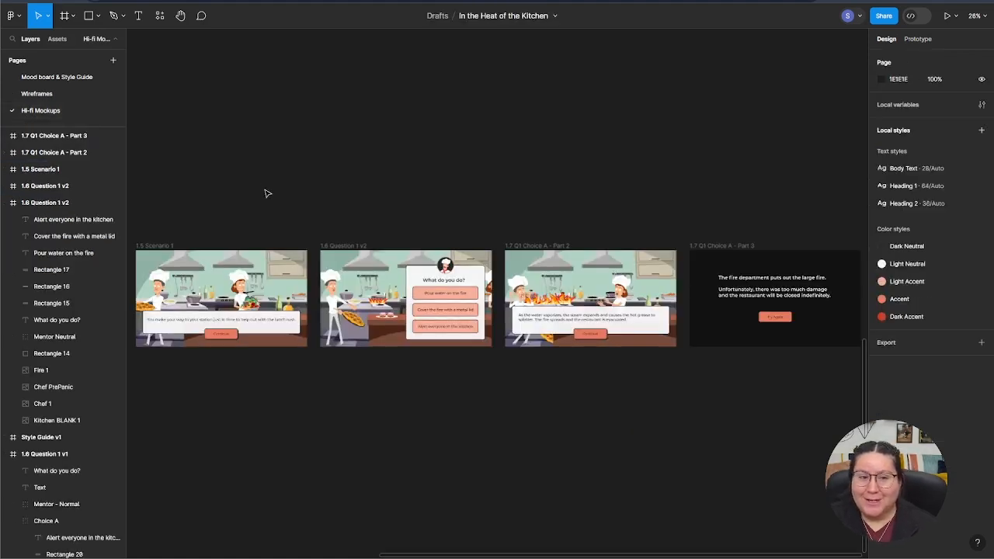
scroll(266, 194, "down", 2)
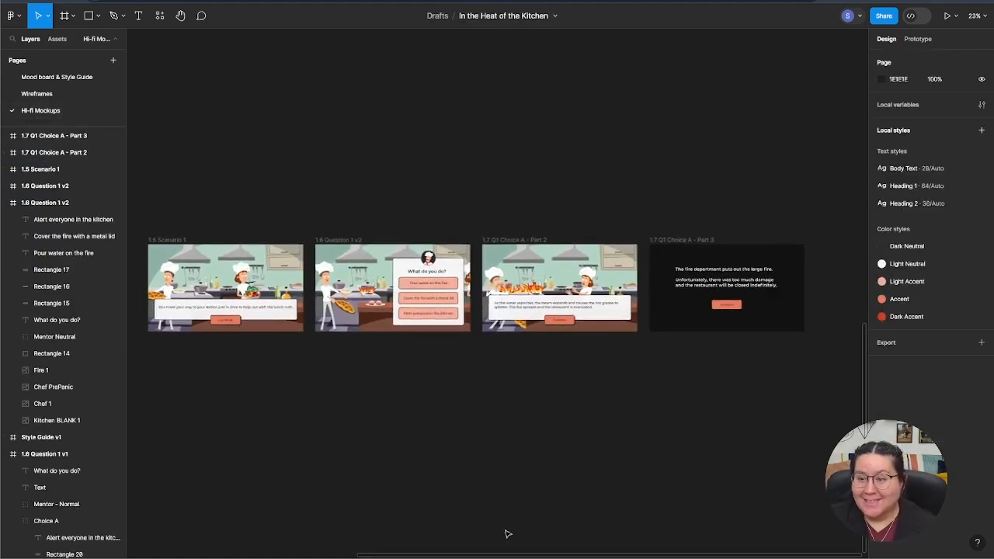